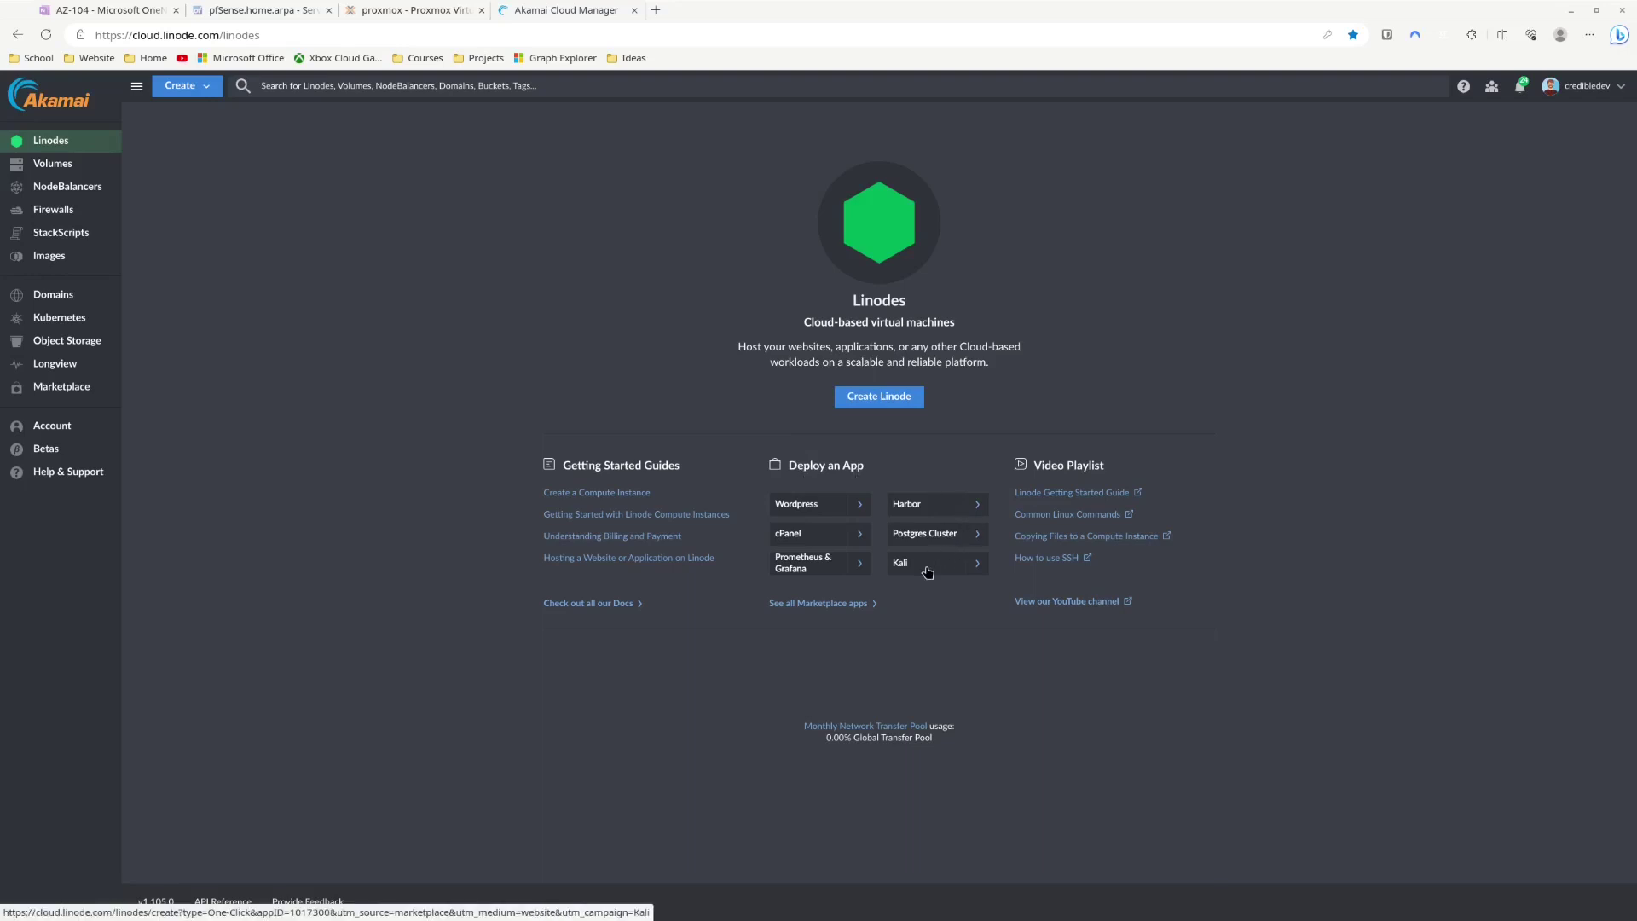
Start a new Linode from the Marketplace with Kali Linux and open its details drawer
{"action": "left_click", "coordinate": [881, 398]}
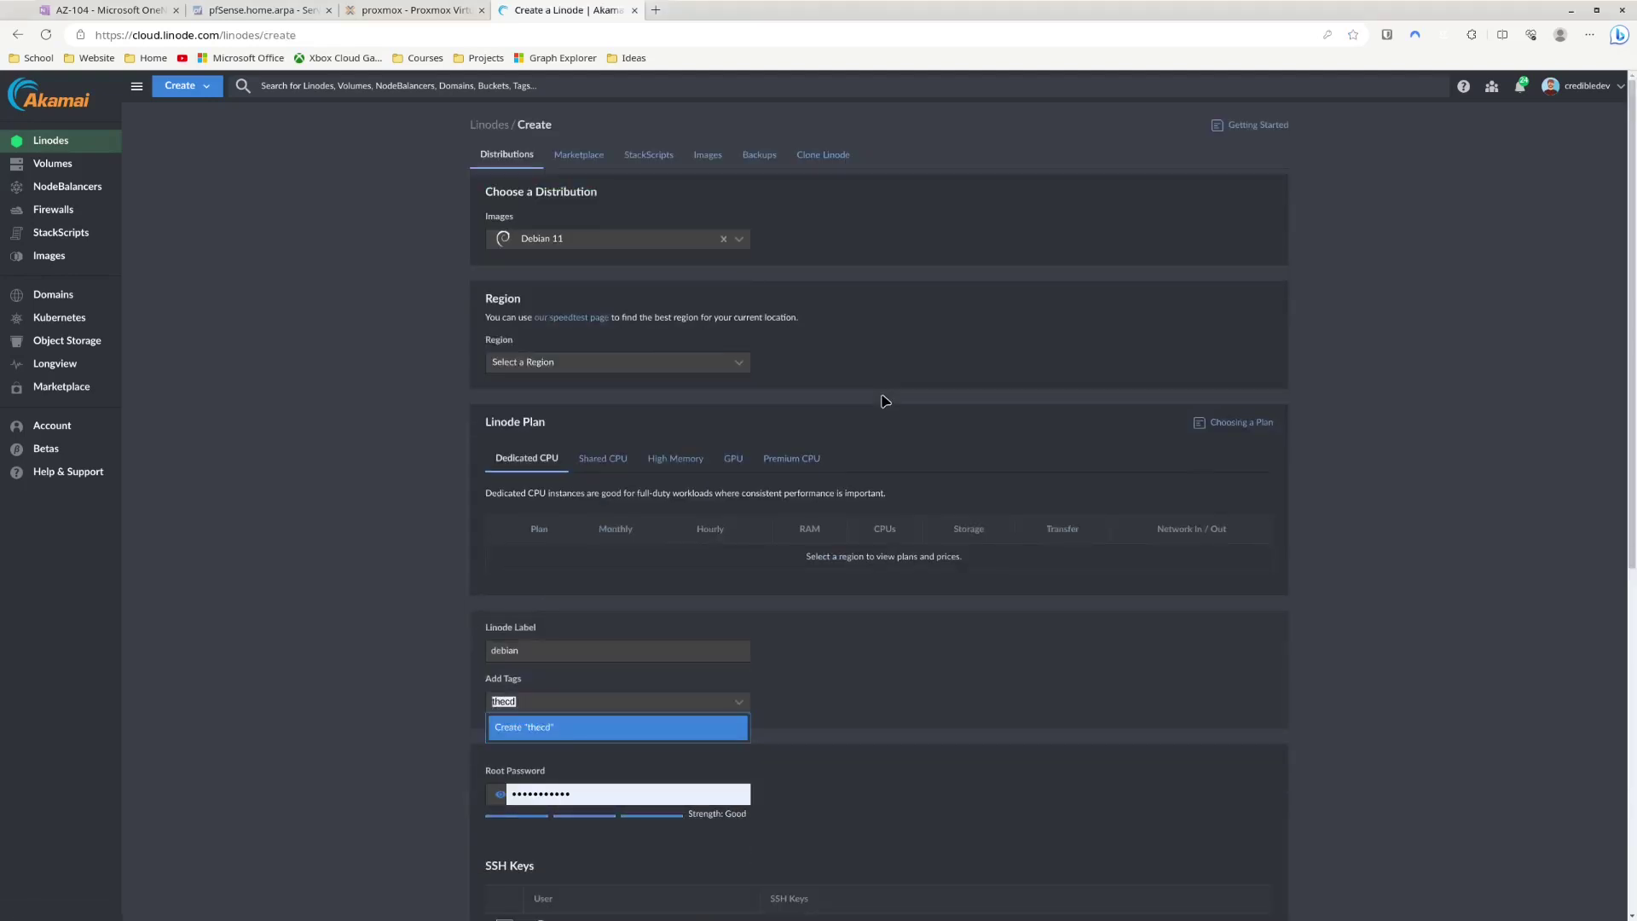
{"action": "left_click", "coordinate": [577, 170]}
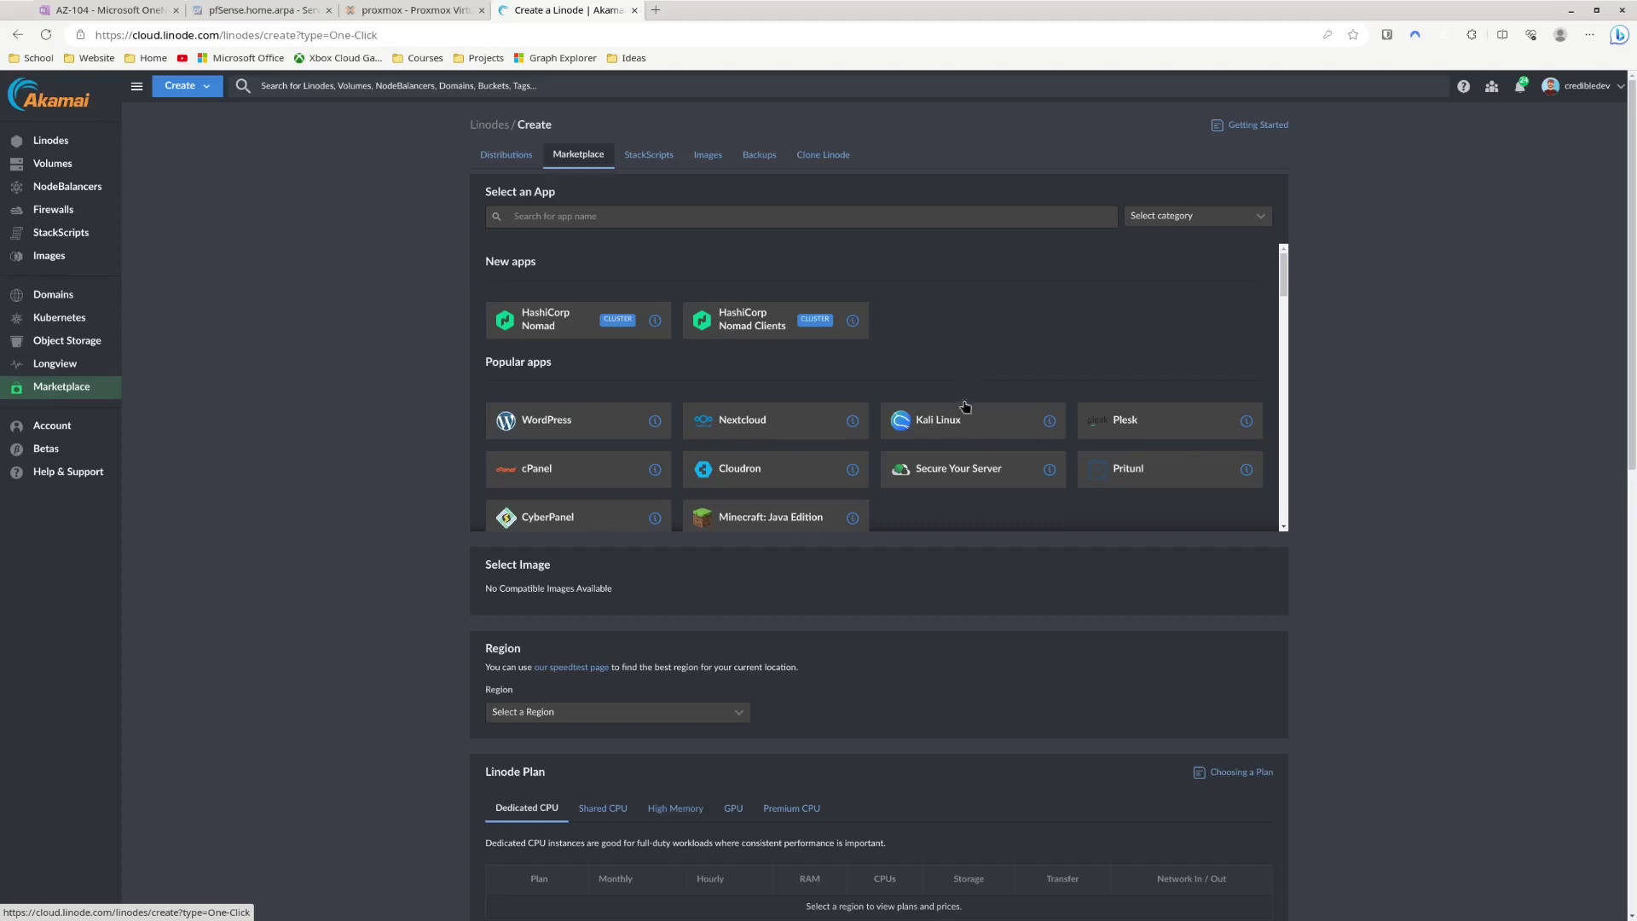
{"action": "left_click", "coordinate": [975, 426]}
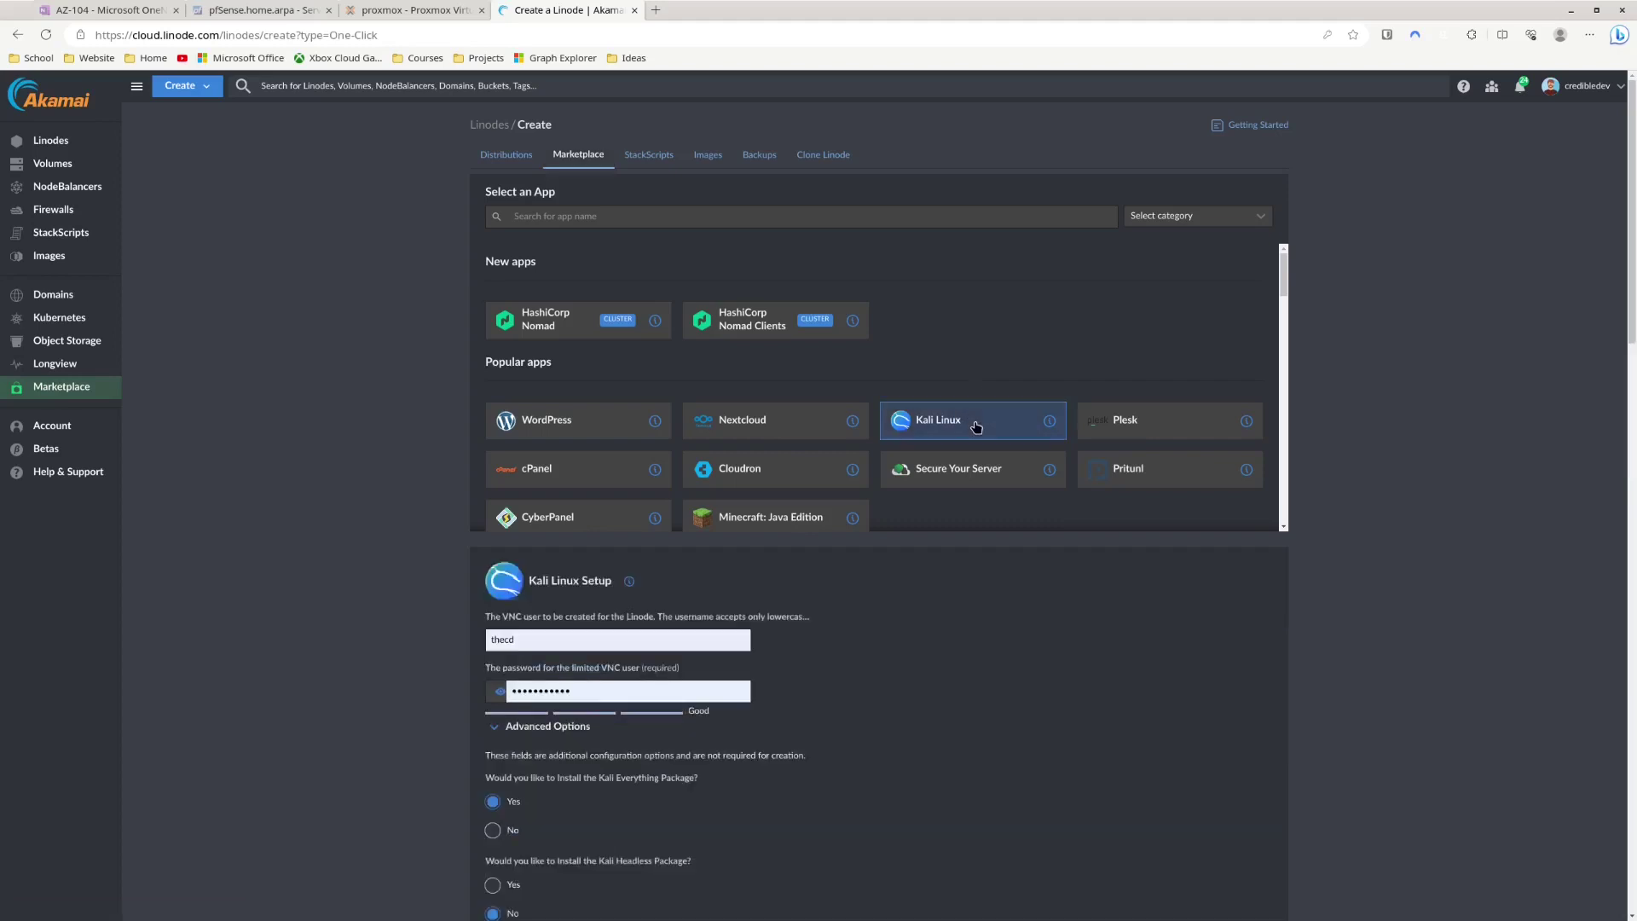
{"action": "left_click", "coordinate": [1050, 423]}
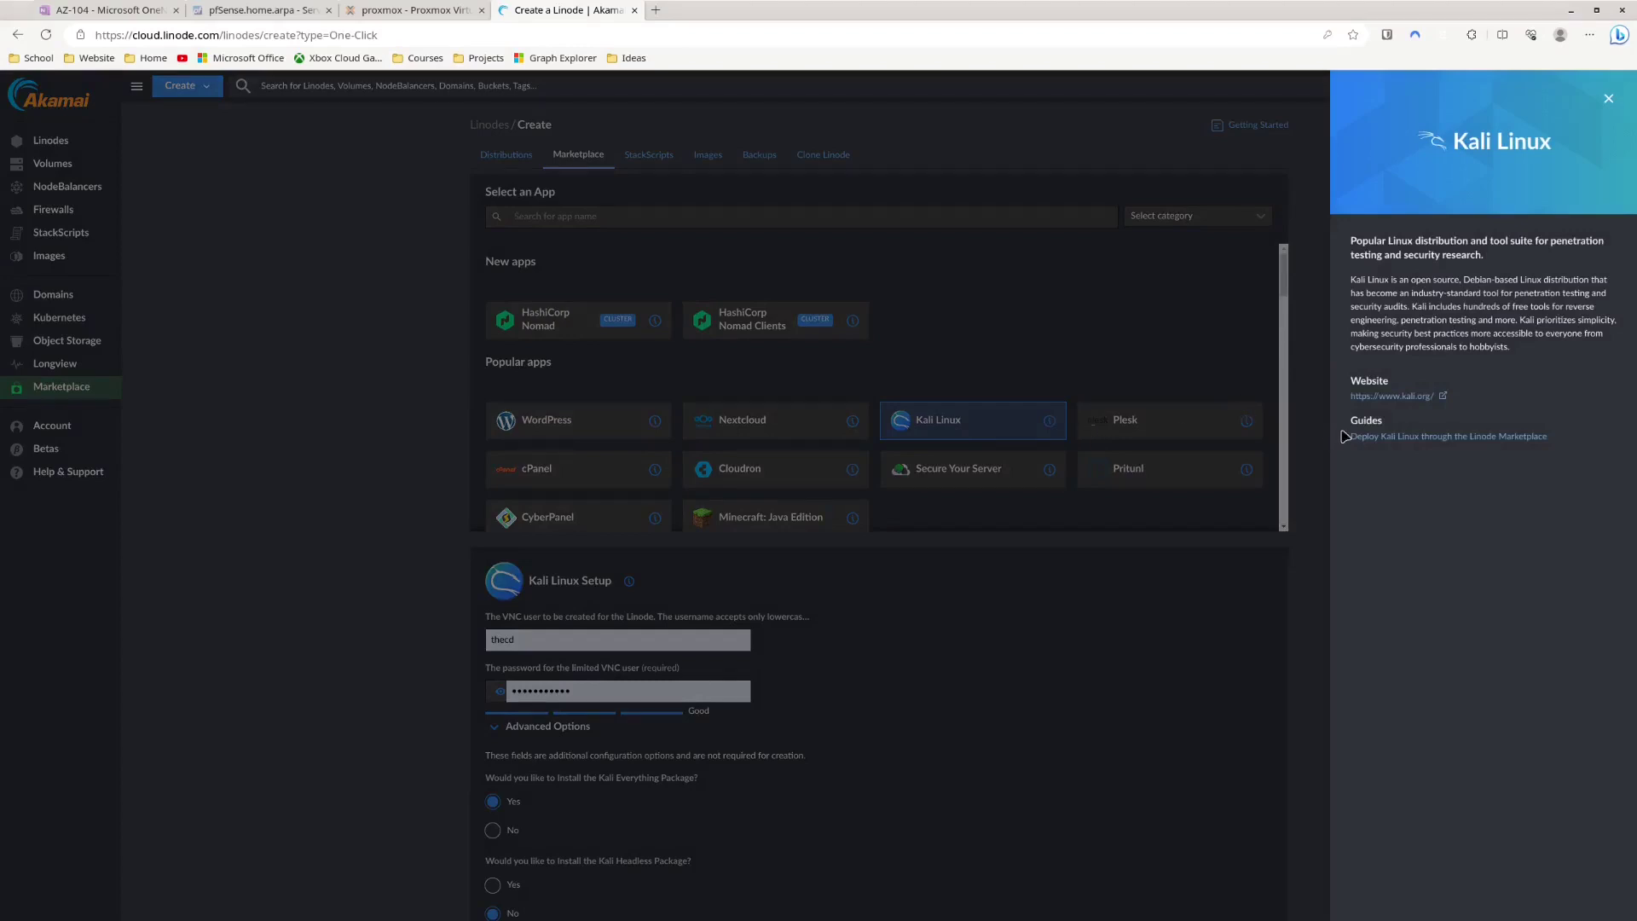
Open the Deploy Kali Linux guide in a new tab, skim it, and return to Create a Linode
{"action": "right_click", "coordinate": [1398, 437]}
{"action": "left_click", "coordinate": [1471, 453]}
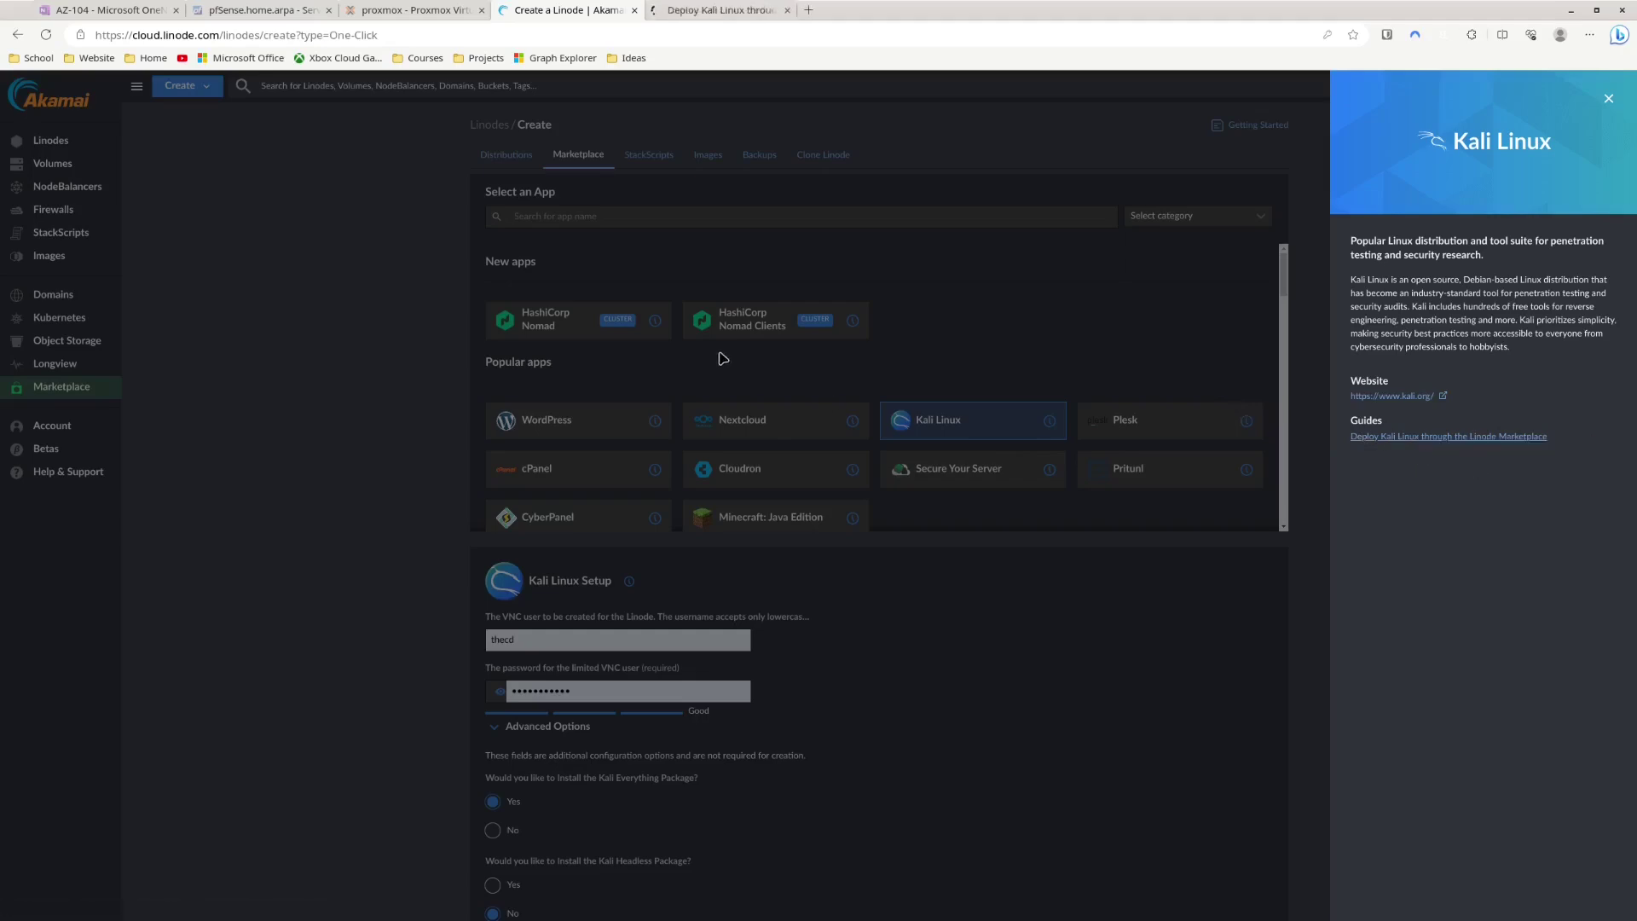
{"action": "left_click", "coordinate": [763, 13]}
{"action": "scroll", "coordinate": [815, 380], "scroll_direction": "down", "scroll_amount": 10}
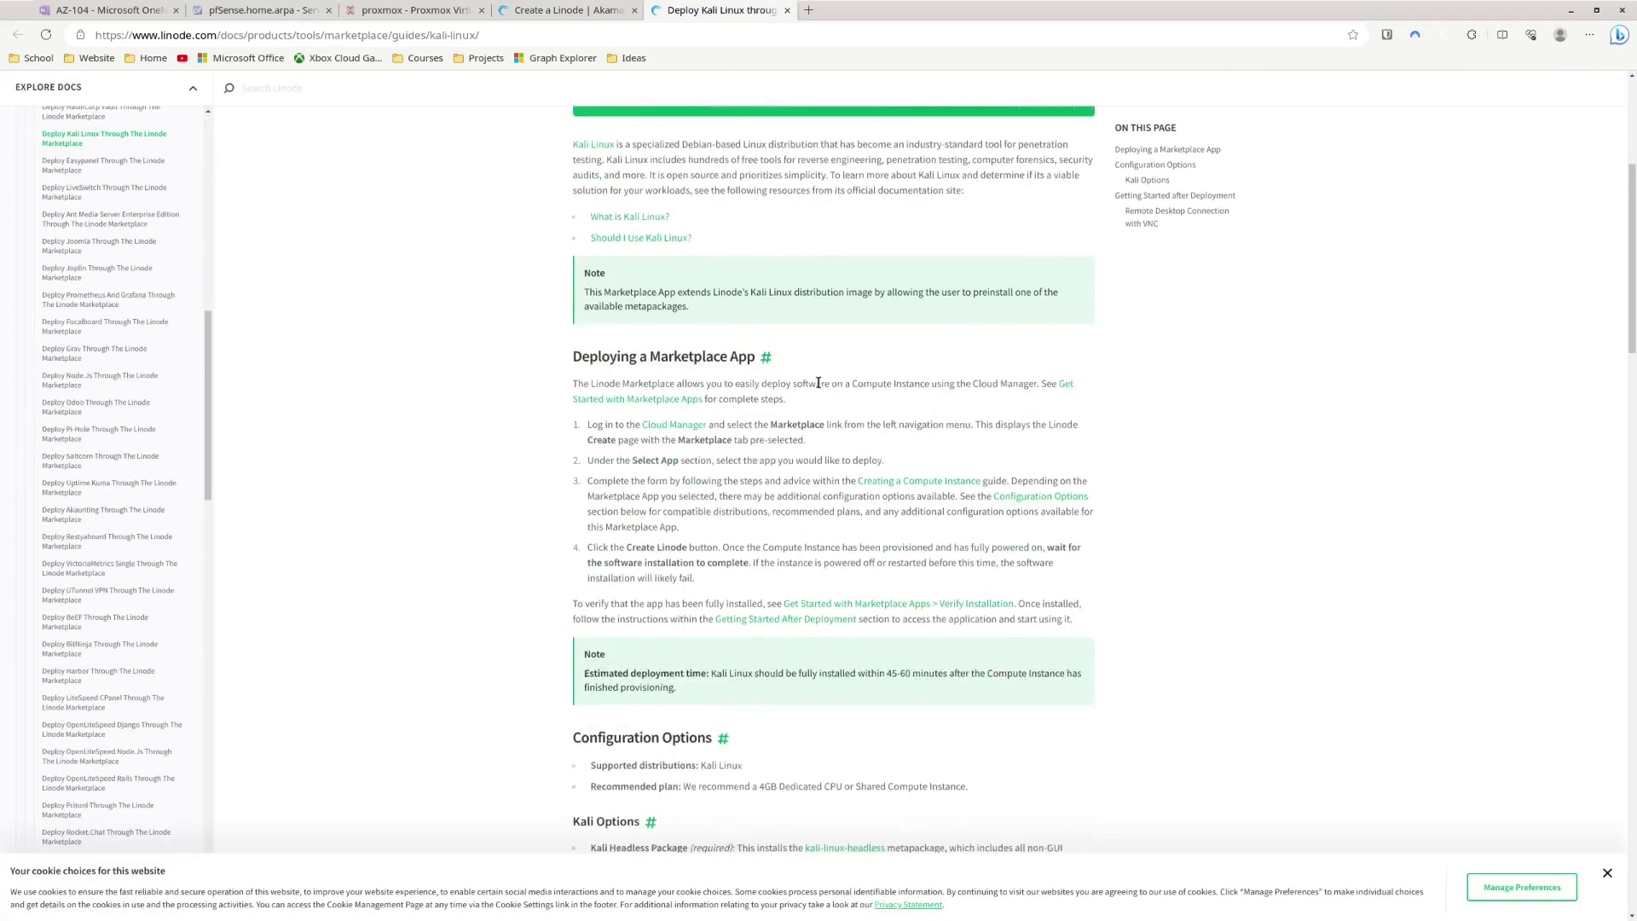
{"action": "scroll", "coordinate": [820, 388], "scroll_direction": "down", "scroll_amount": 2}
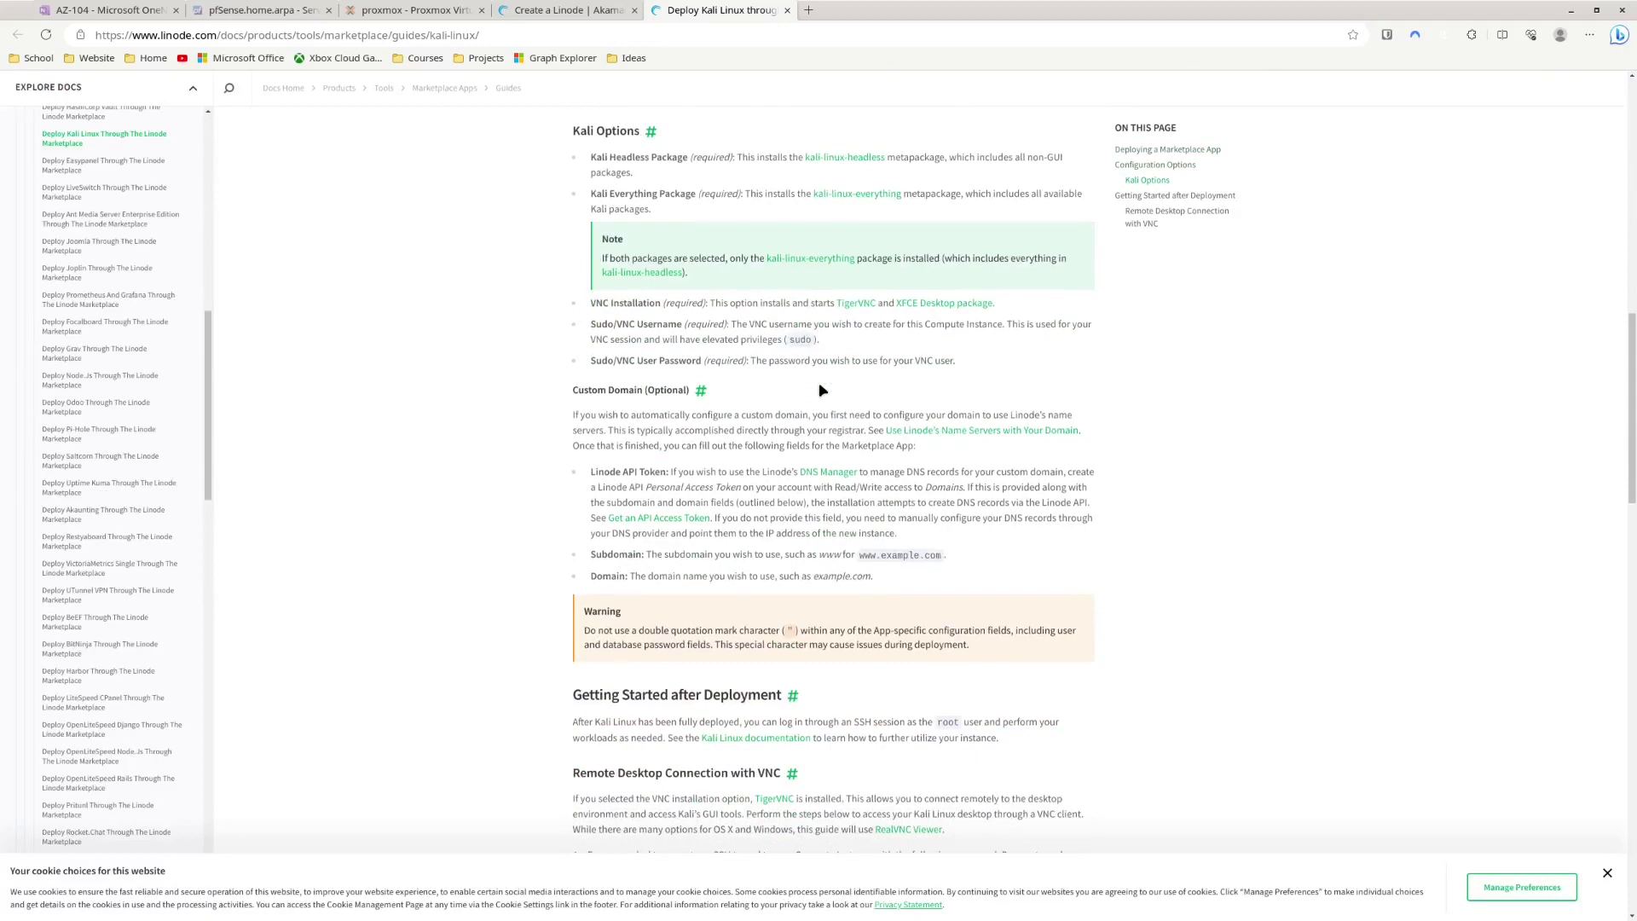
{"action": "scroll", "coordinate": [820, 390], "scroll_direction": "up", "scroll_amount": 12}
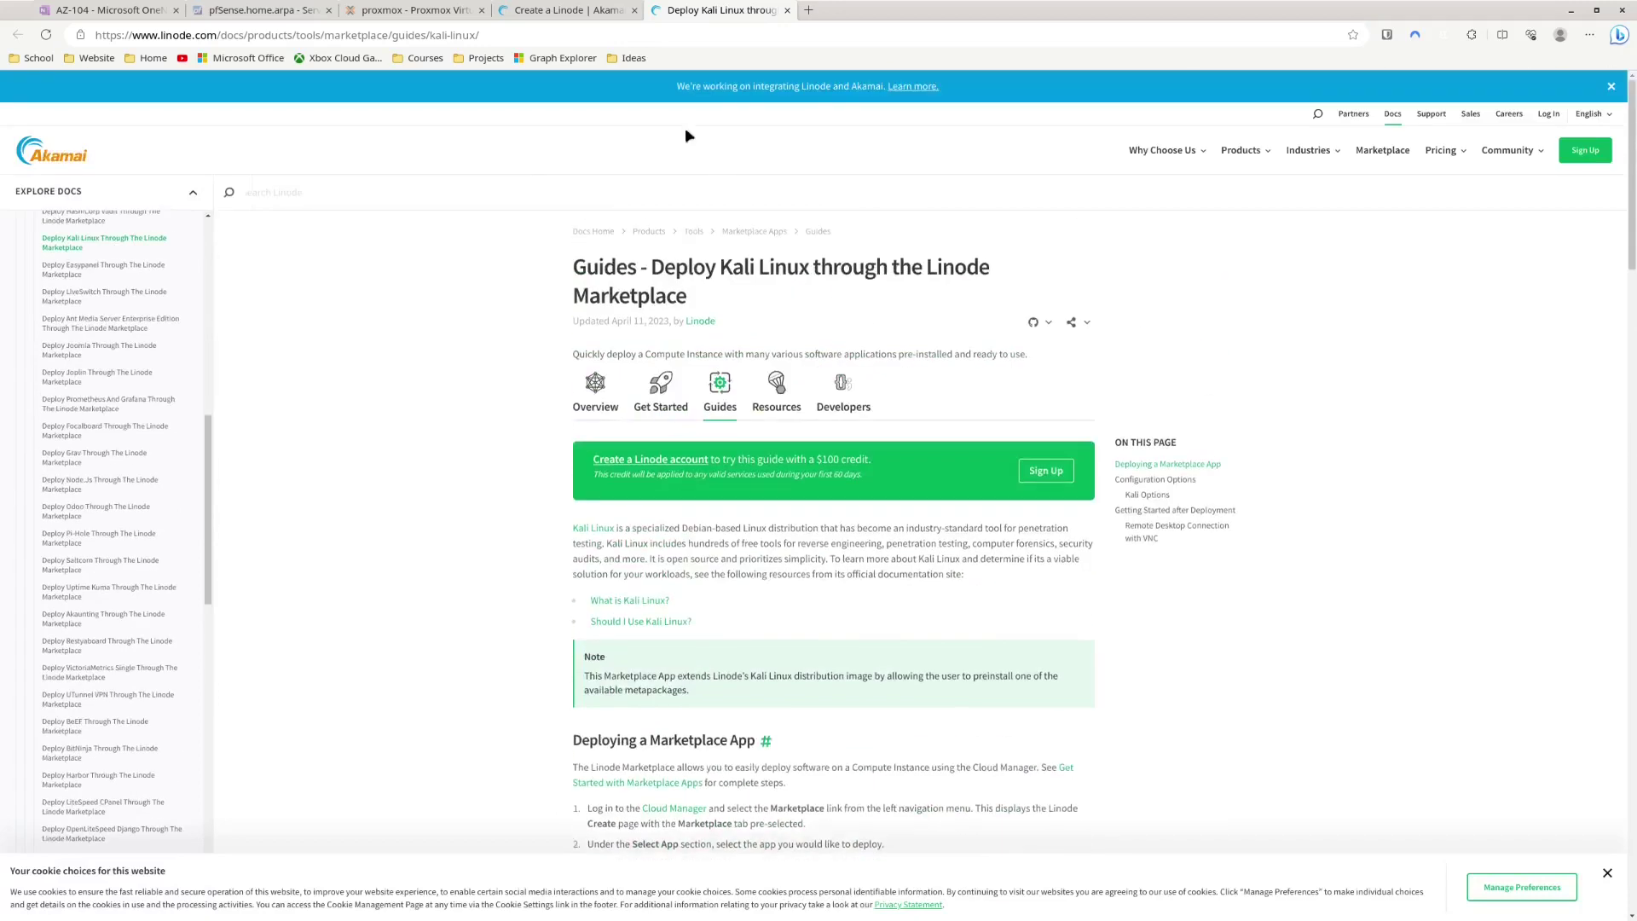
{"action": "left_click", "coordinate": [591, 16]}
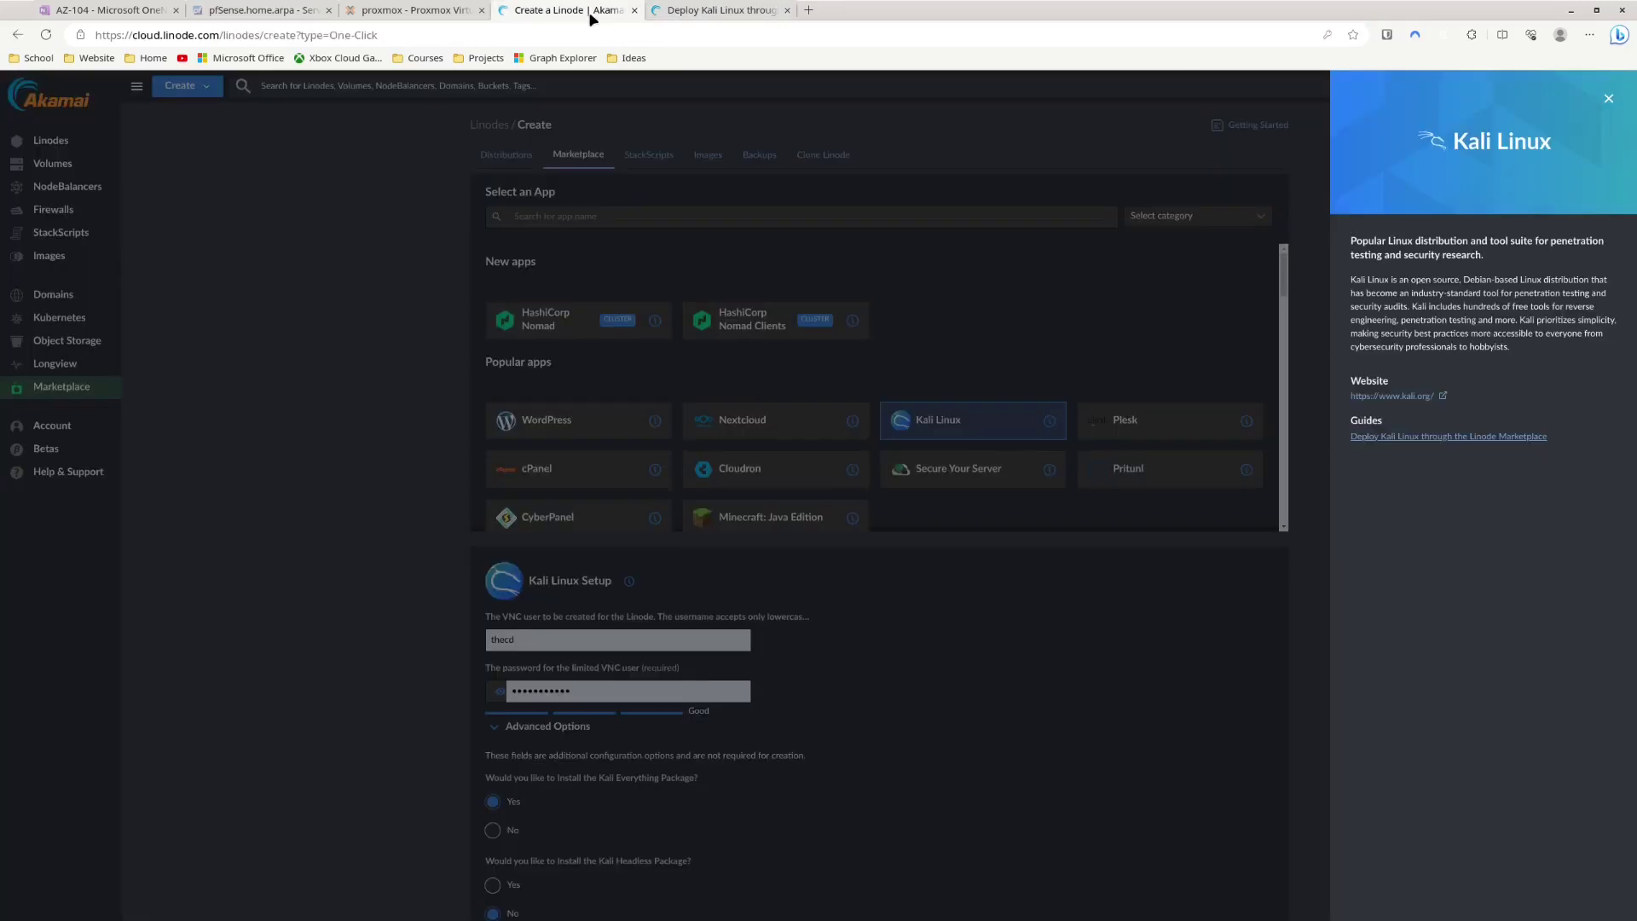
Close the Kali Linux info drawer and look over the setup fields
{"action": "left_click", "coordinate": [1611, 102]}
{"action": "scroll", "coordinate": [1086, 607], "scroll_direction": "down", "scroll_amount": 3}
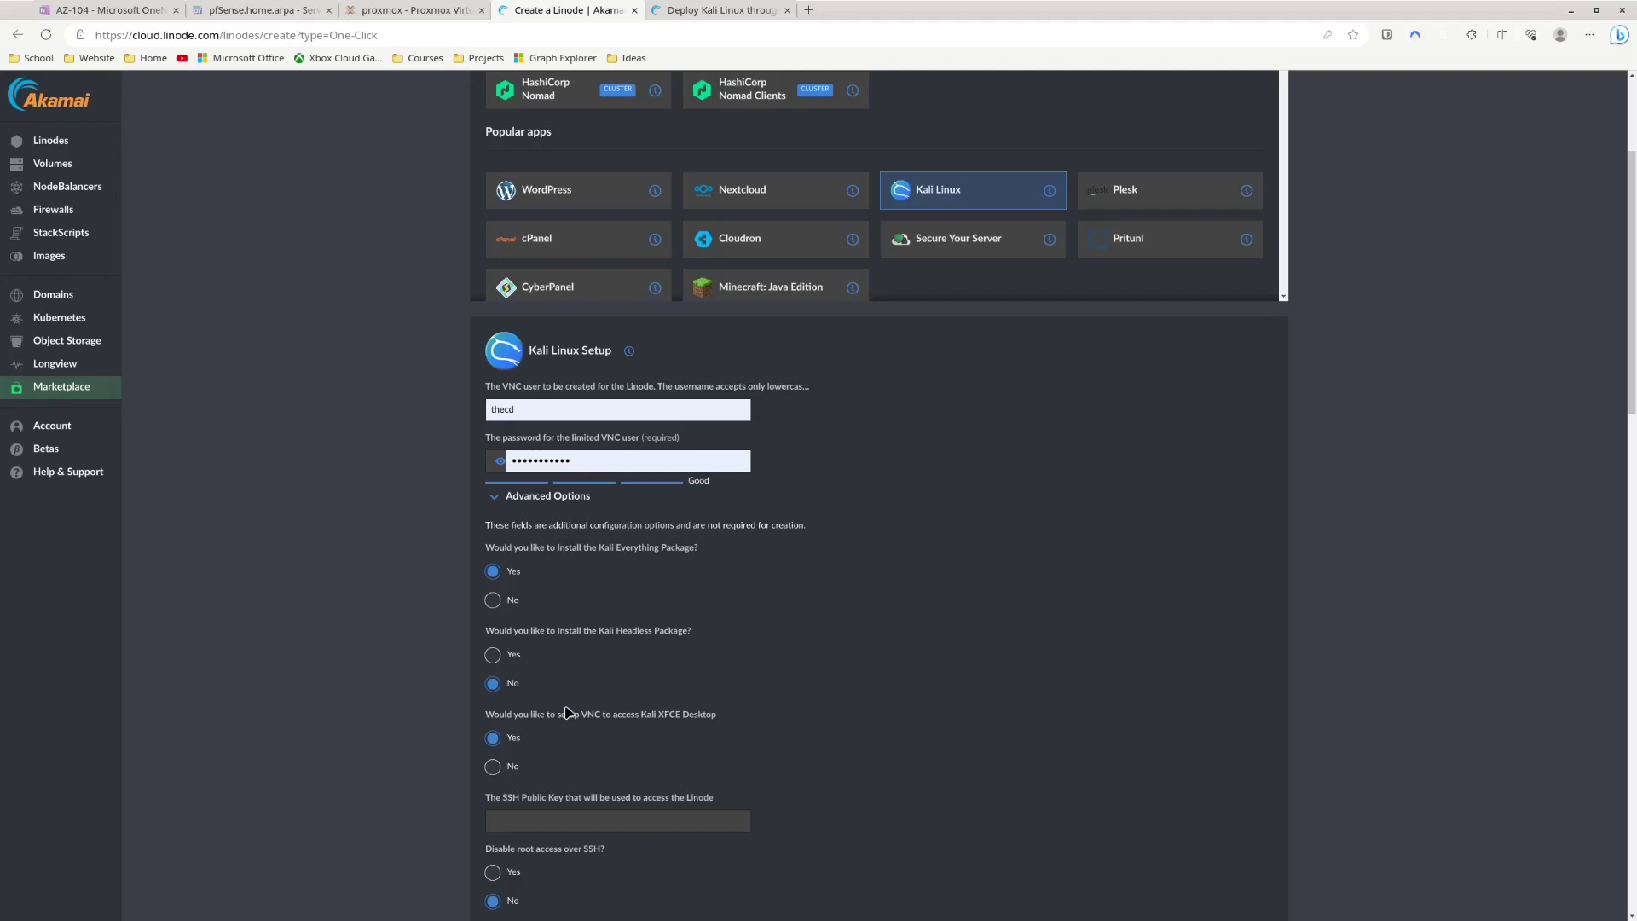
{"action": "scroll", "coordinate": [1246, 493], "scroll_direction": "up", "scroll_amount": 3}
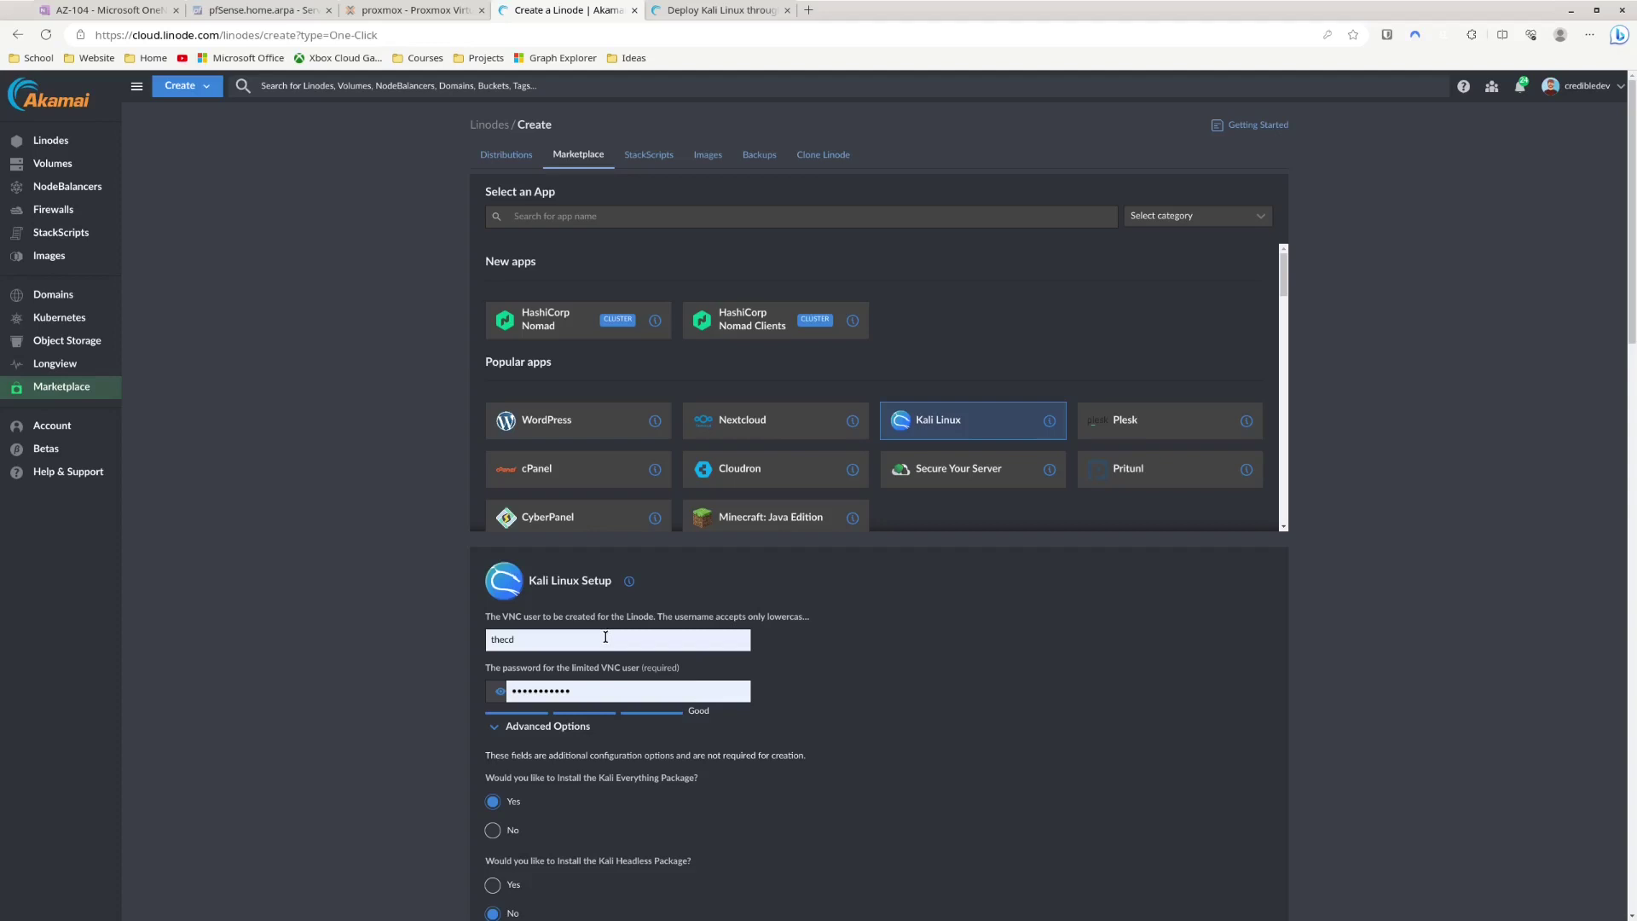
Replace the limited VNC user's password with a new one rated Fair
{"action": "left_click", "coordinate": [646, 686]}
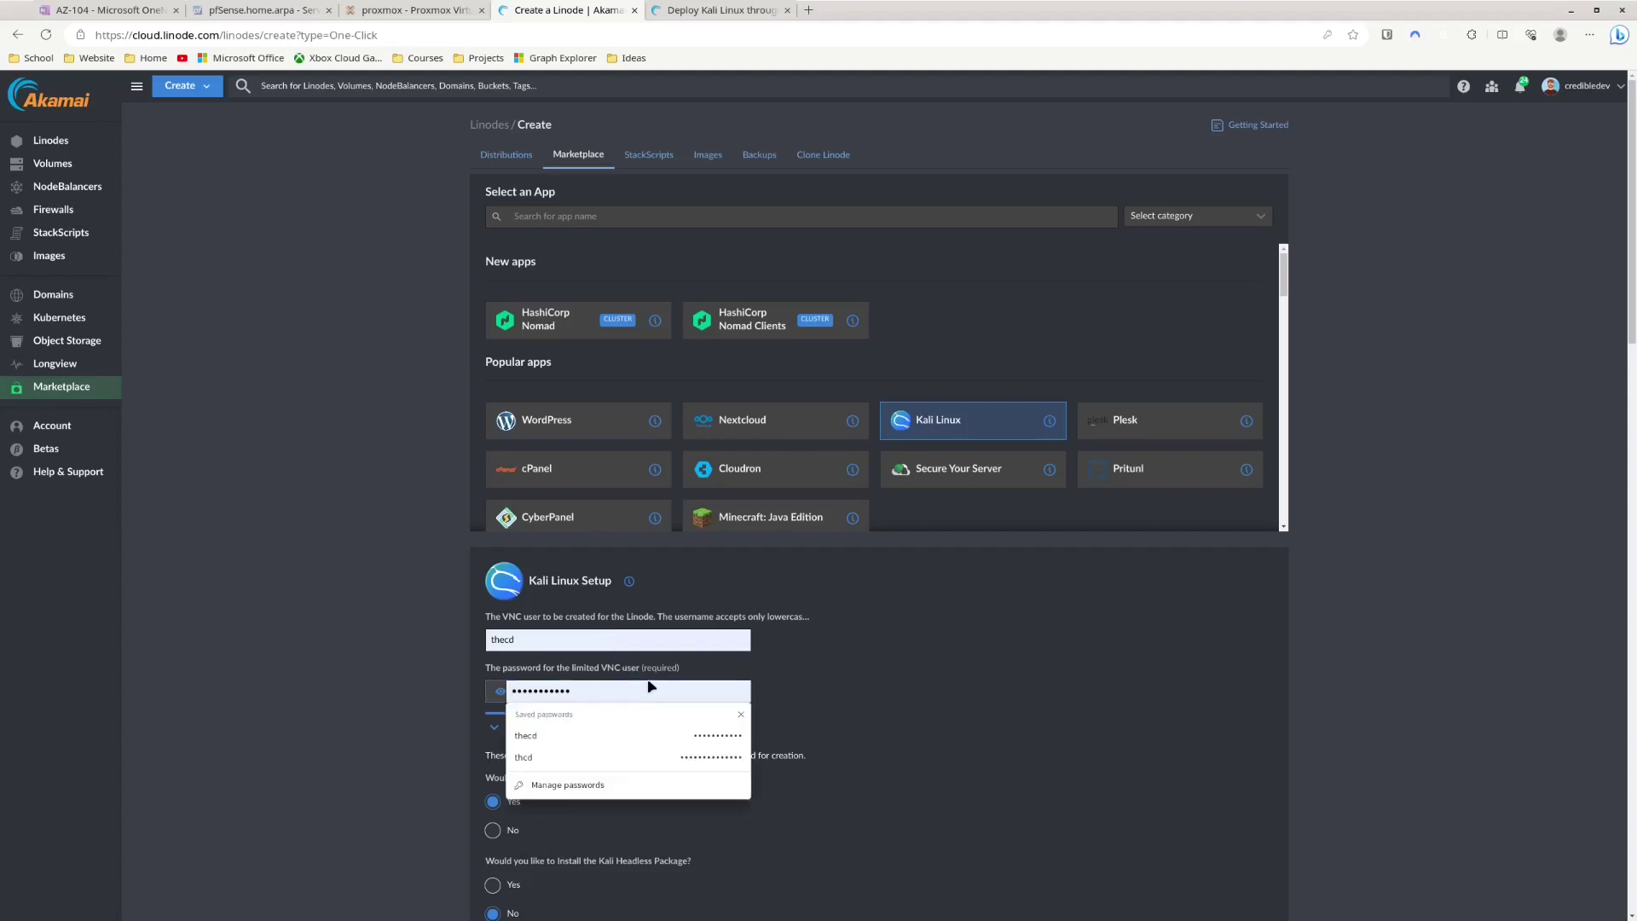
{"action": "type", "text": "!"}
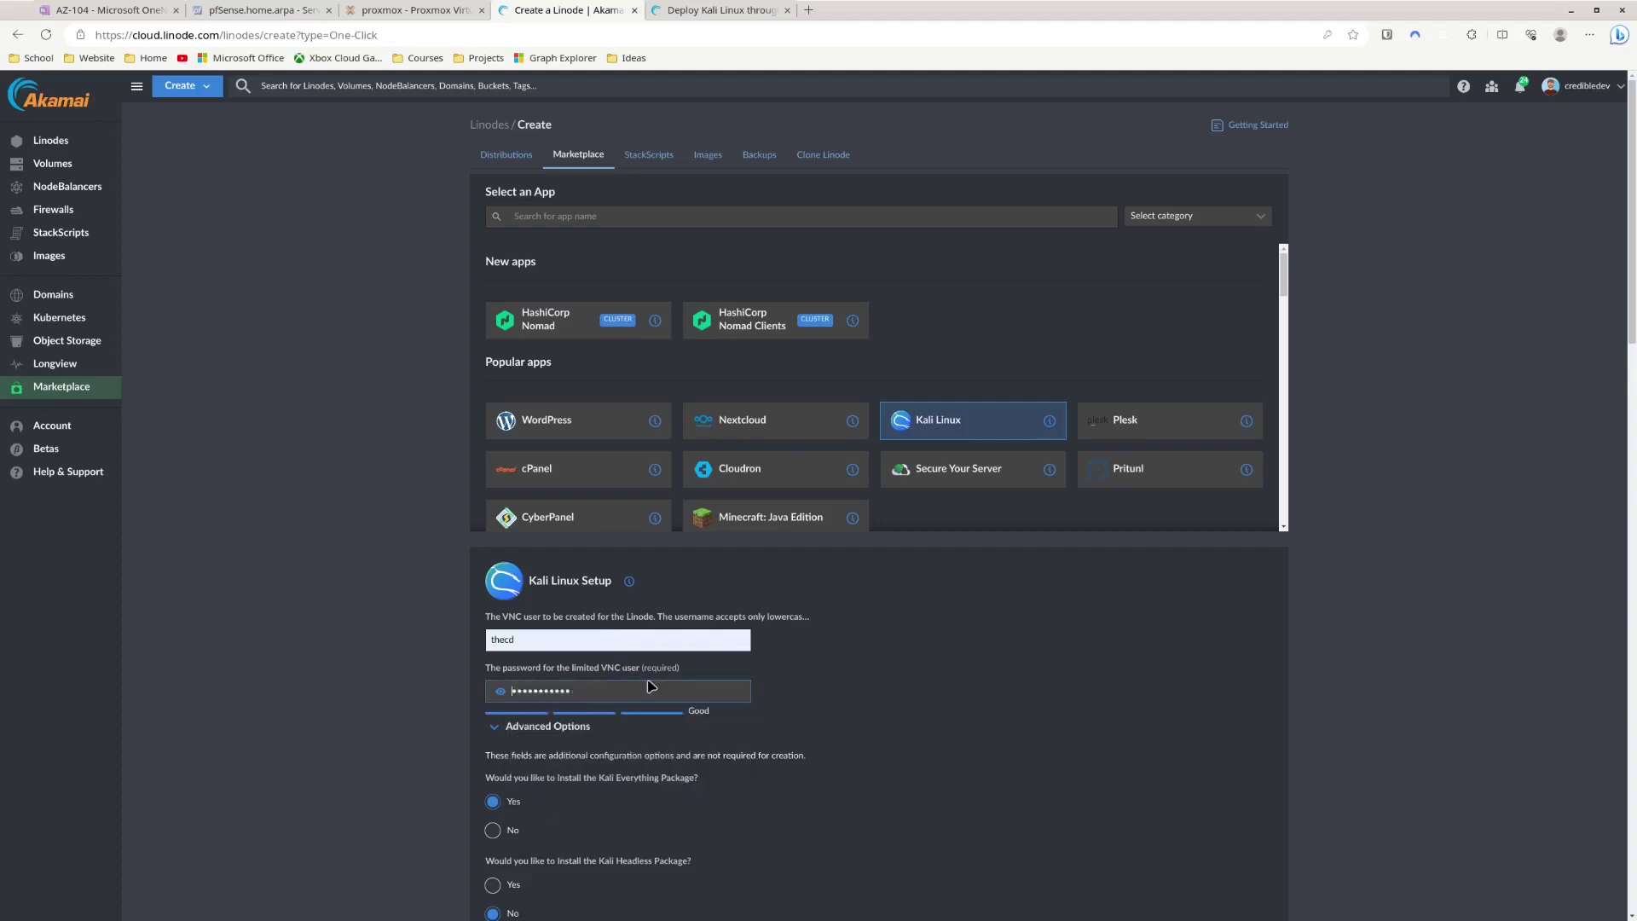
{"action": "key", "text": "BackSpace"}
{"action": "key", "text": "BackSpace"}
{"action": "key", "text": "BackSpace"}
{"action": "key", "text": "BackSpace"}
{"action": "key", "text": "BackSpace"}
{"action": "key", "text": "BackSpace"}
{"action": "key", "text": "BackSpace"}
{"action": "key", "text": "BackSpace"}
{"action": "key", "text": "BackSpace"}
{"action": "key", "text": "BackSpace"}
{"action": "key", "text": "BackSpace"}
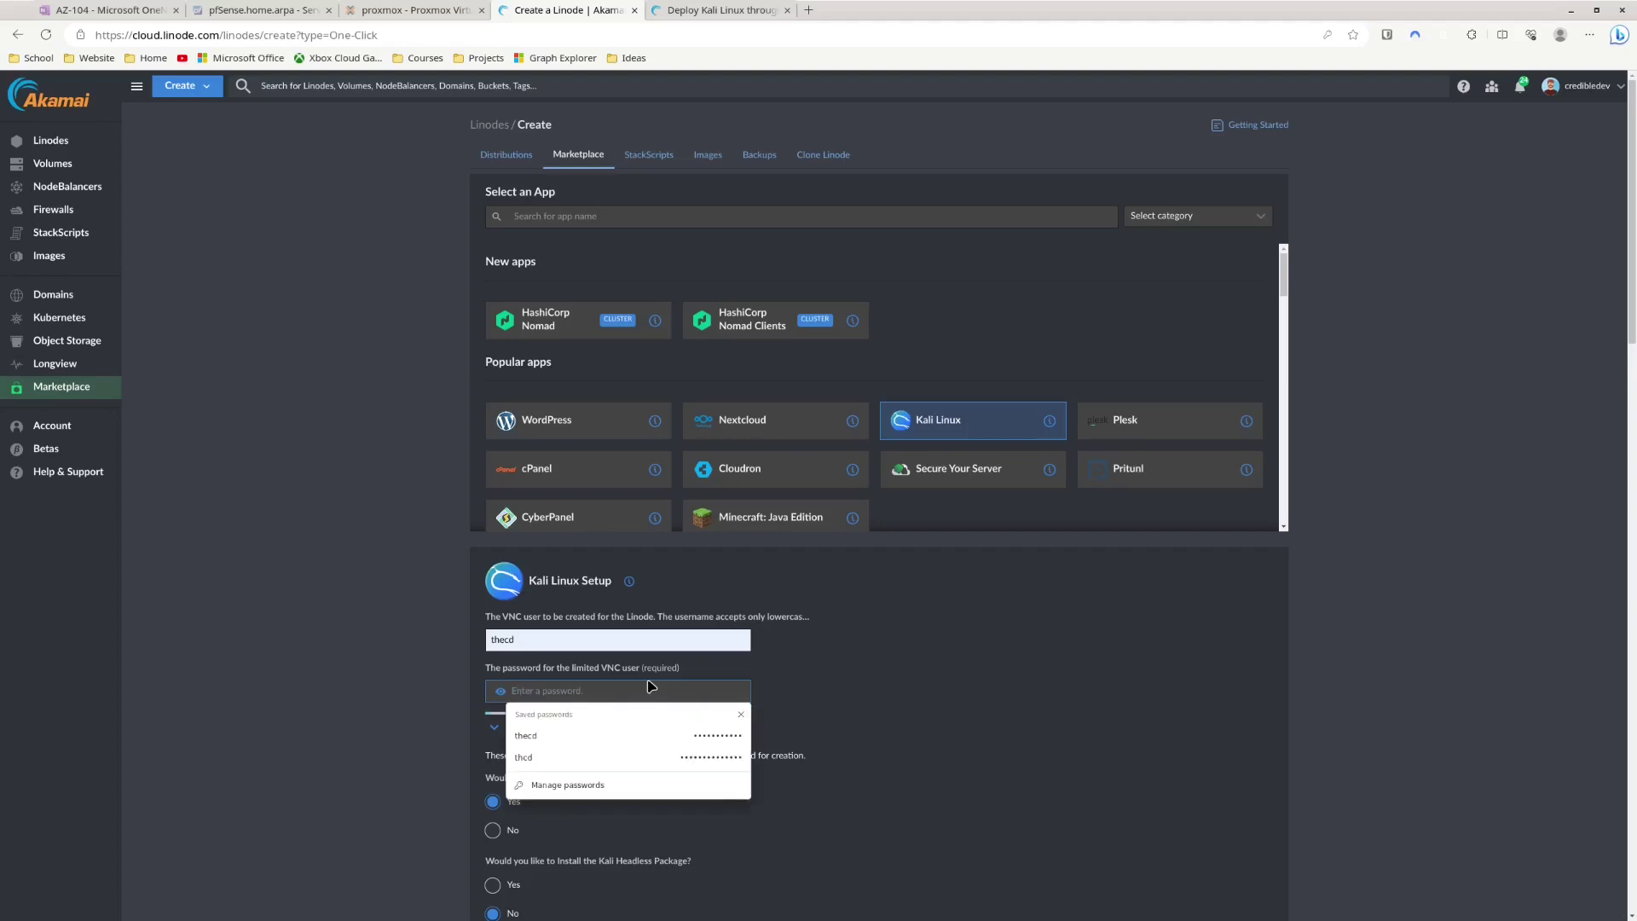
{"action": "type", "text": "P••••••••"}
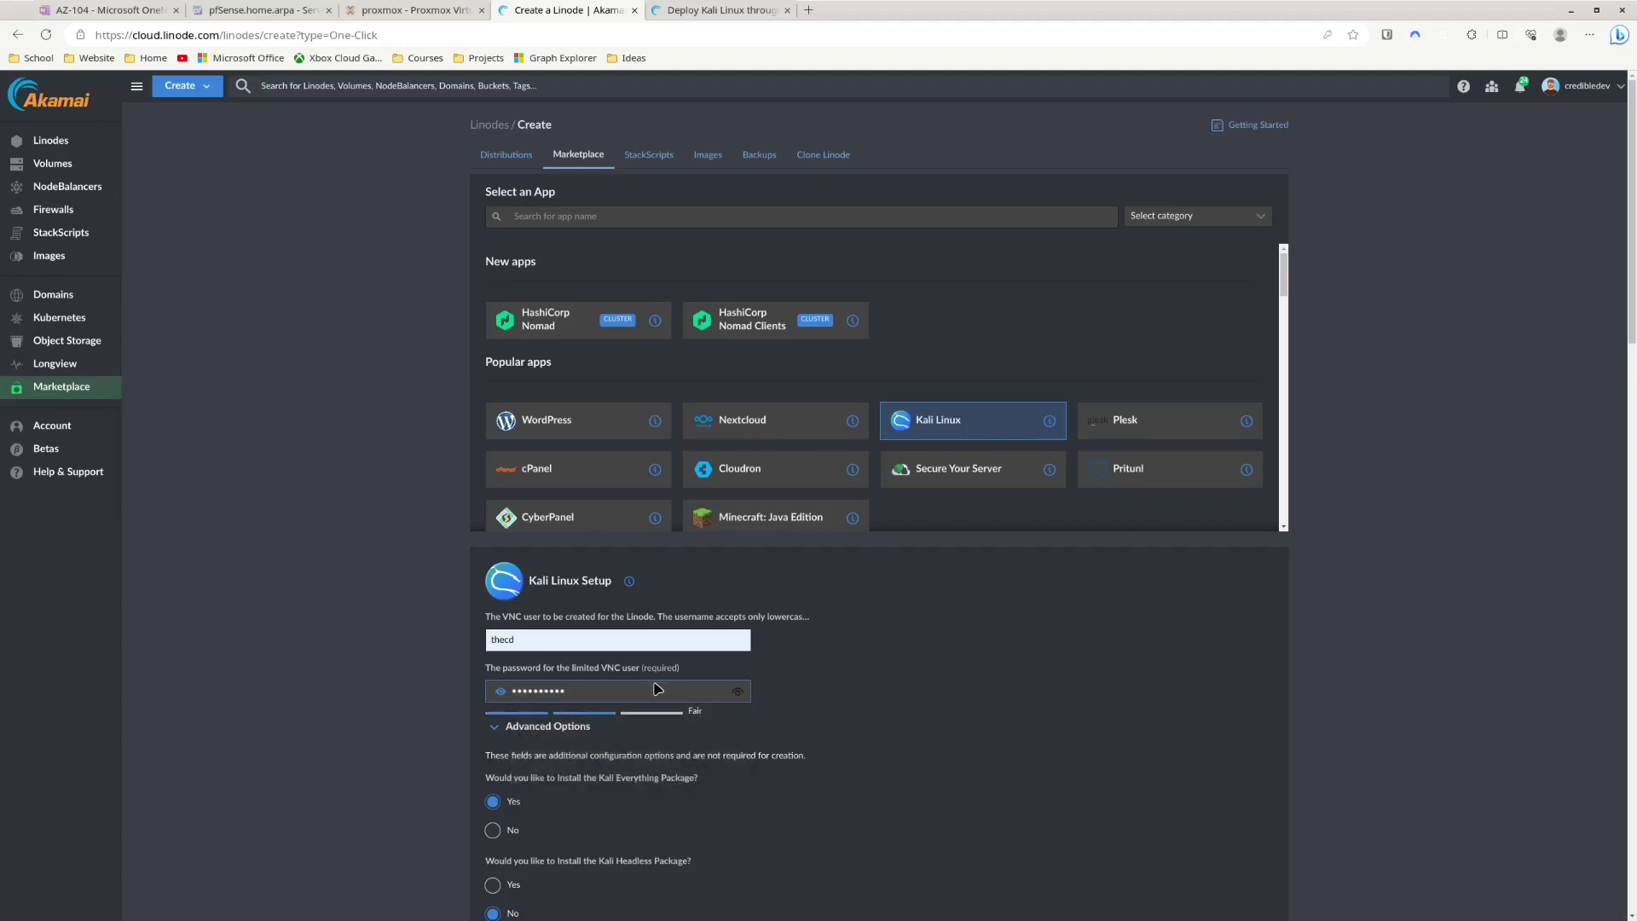
{"action": "left_click", "coordinate": [871, 743]}
{"action": "scroll", "coordinate": [875, 740], "scroll_direction": "down", "scroll_amount": 1}
{"action": "scroll", "coordinate": [873, 738], "scroll_direction": "down", "scroll_amount": 1}
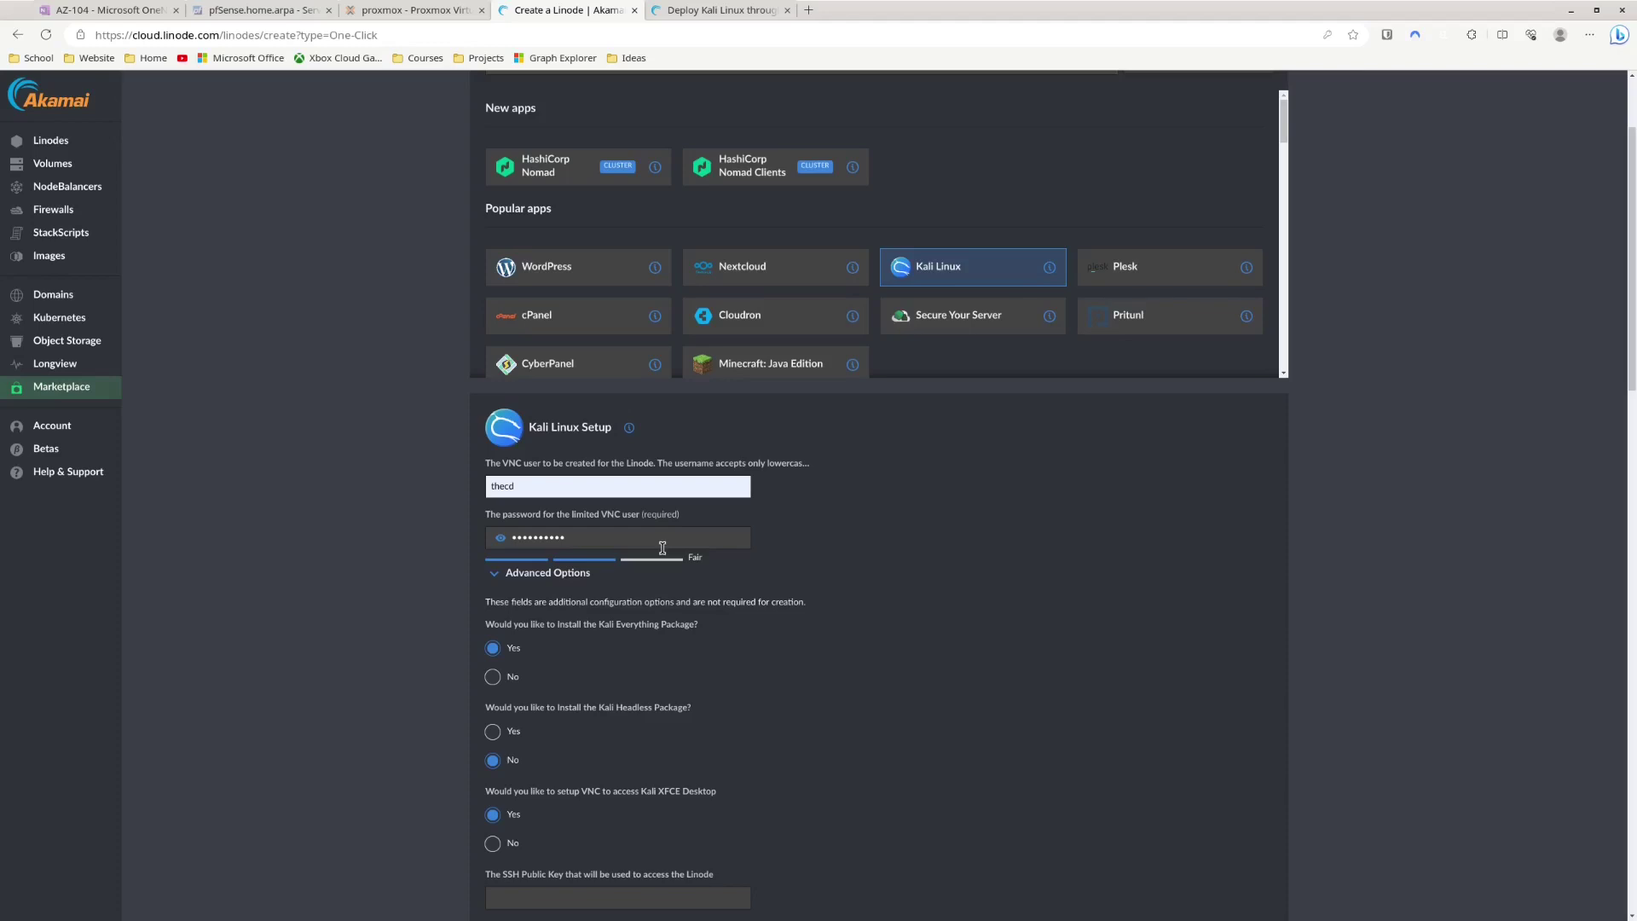
{"action": "scroll", "coordinate": [621, 693], "scroll_direction": "down", "scroll_amount": 1}
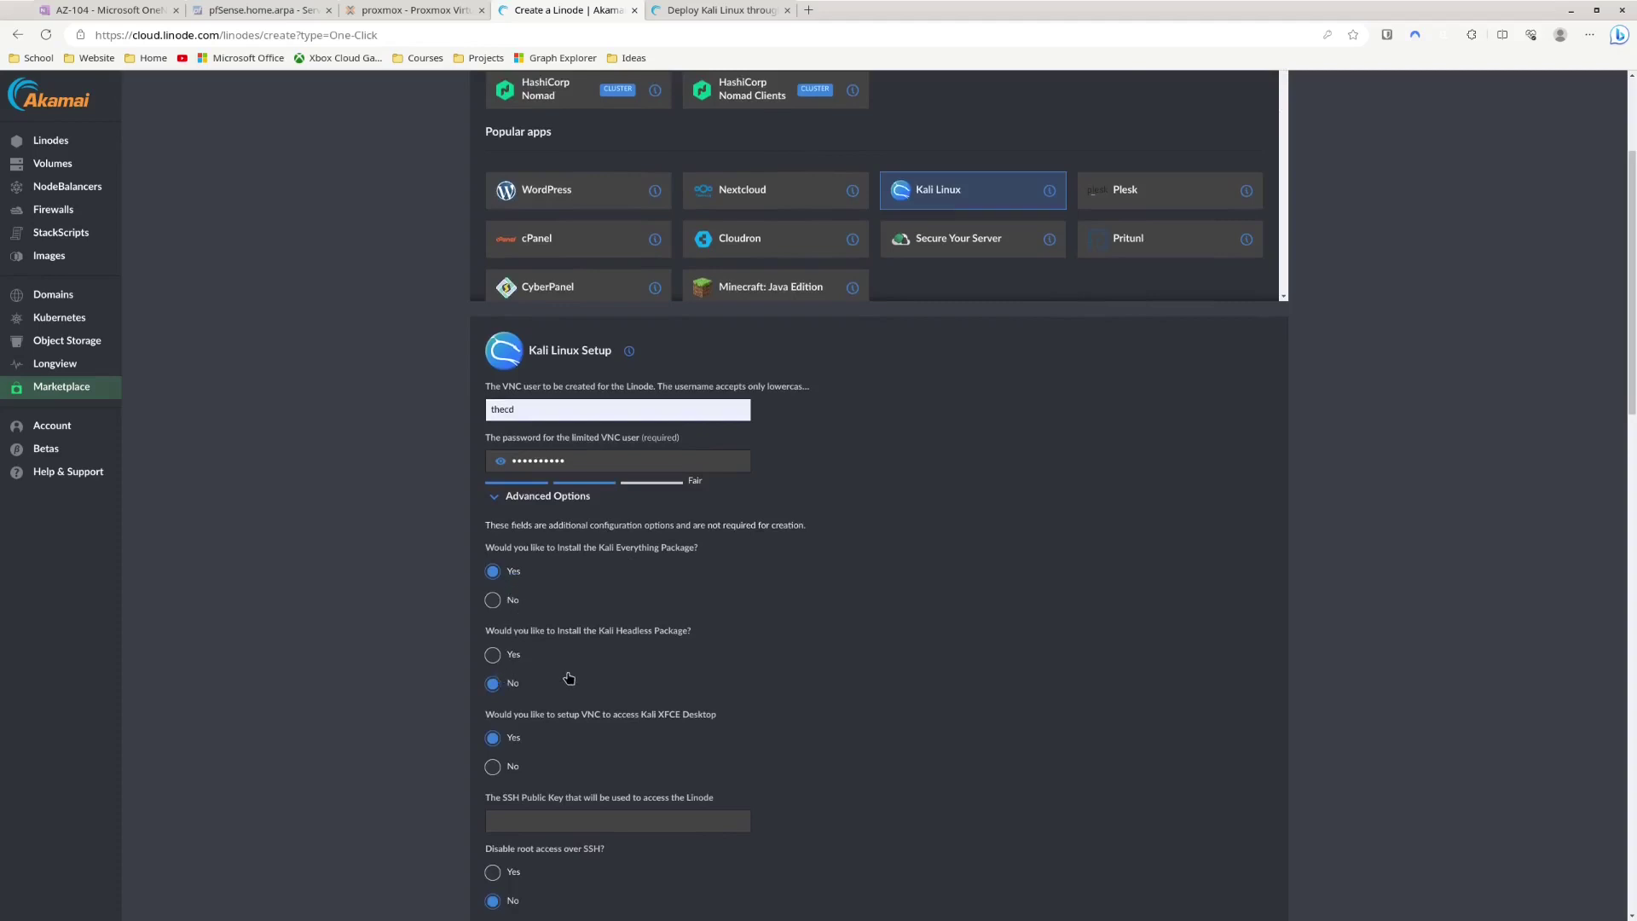
{"action": "scroll", "coordinate": [653, 665], "scroll_direction": "down", "scroll_amount": 2}
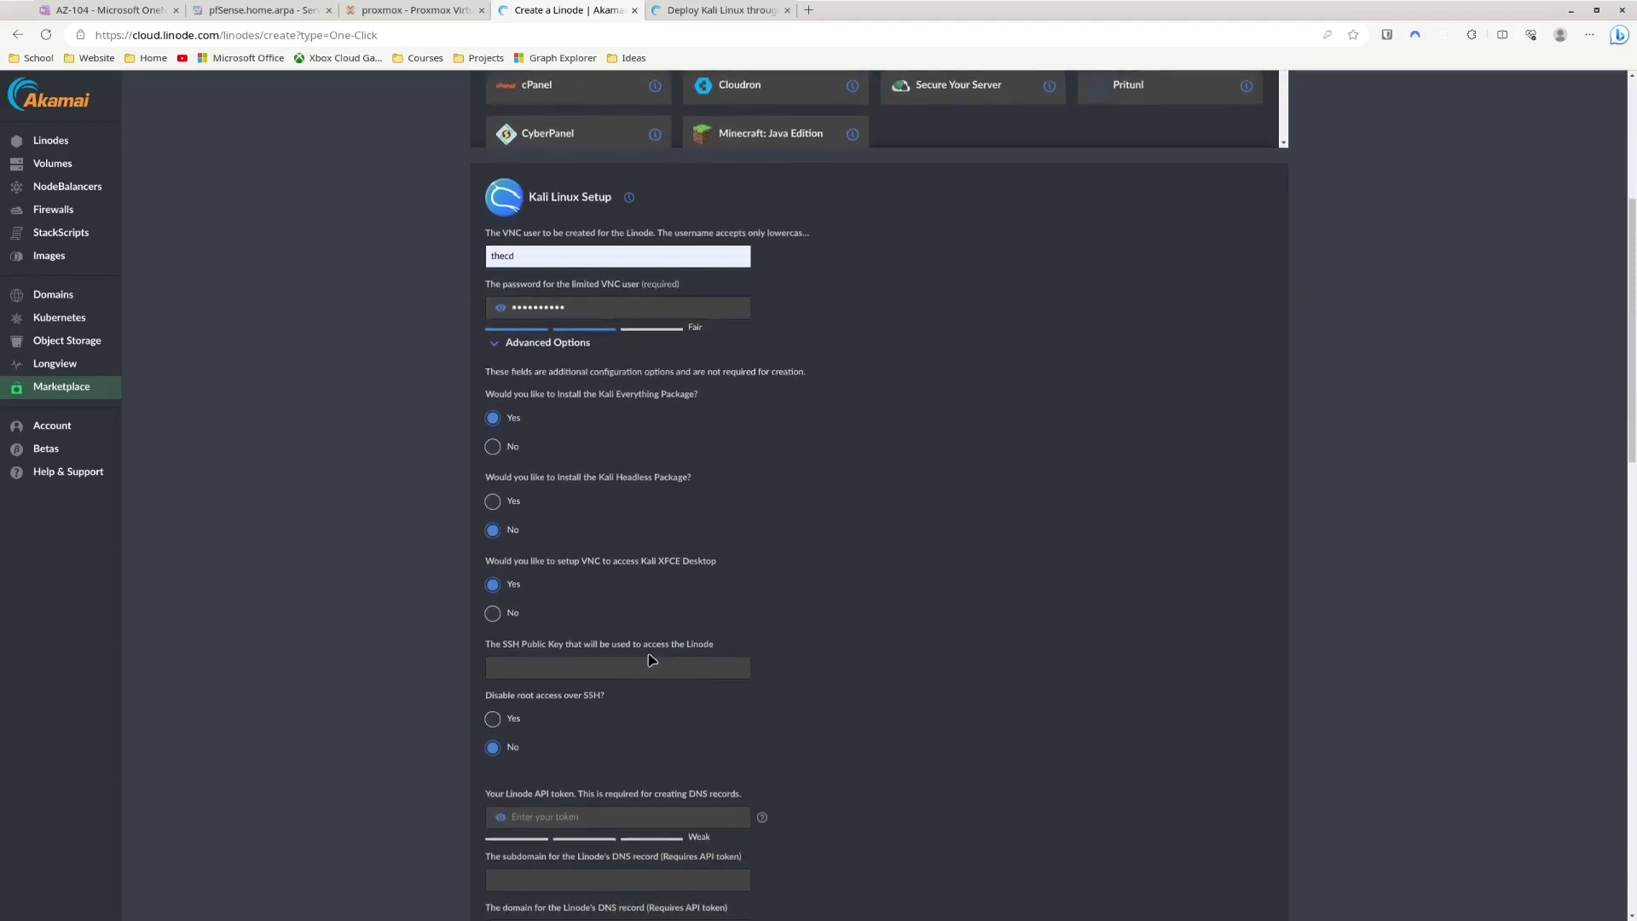
{"action": "scroll", "coordinate": [613, 645], "scroll_direction": "down", "scroll_amount": 1}
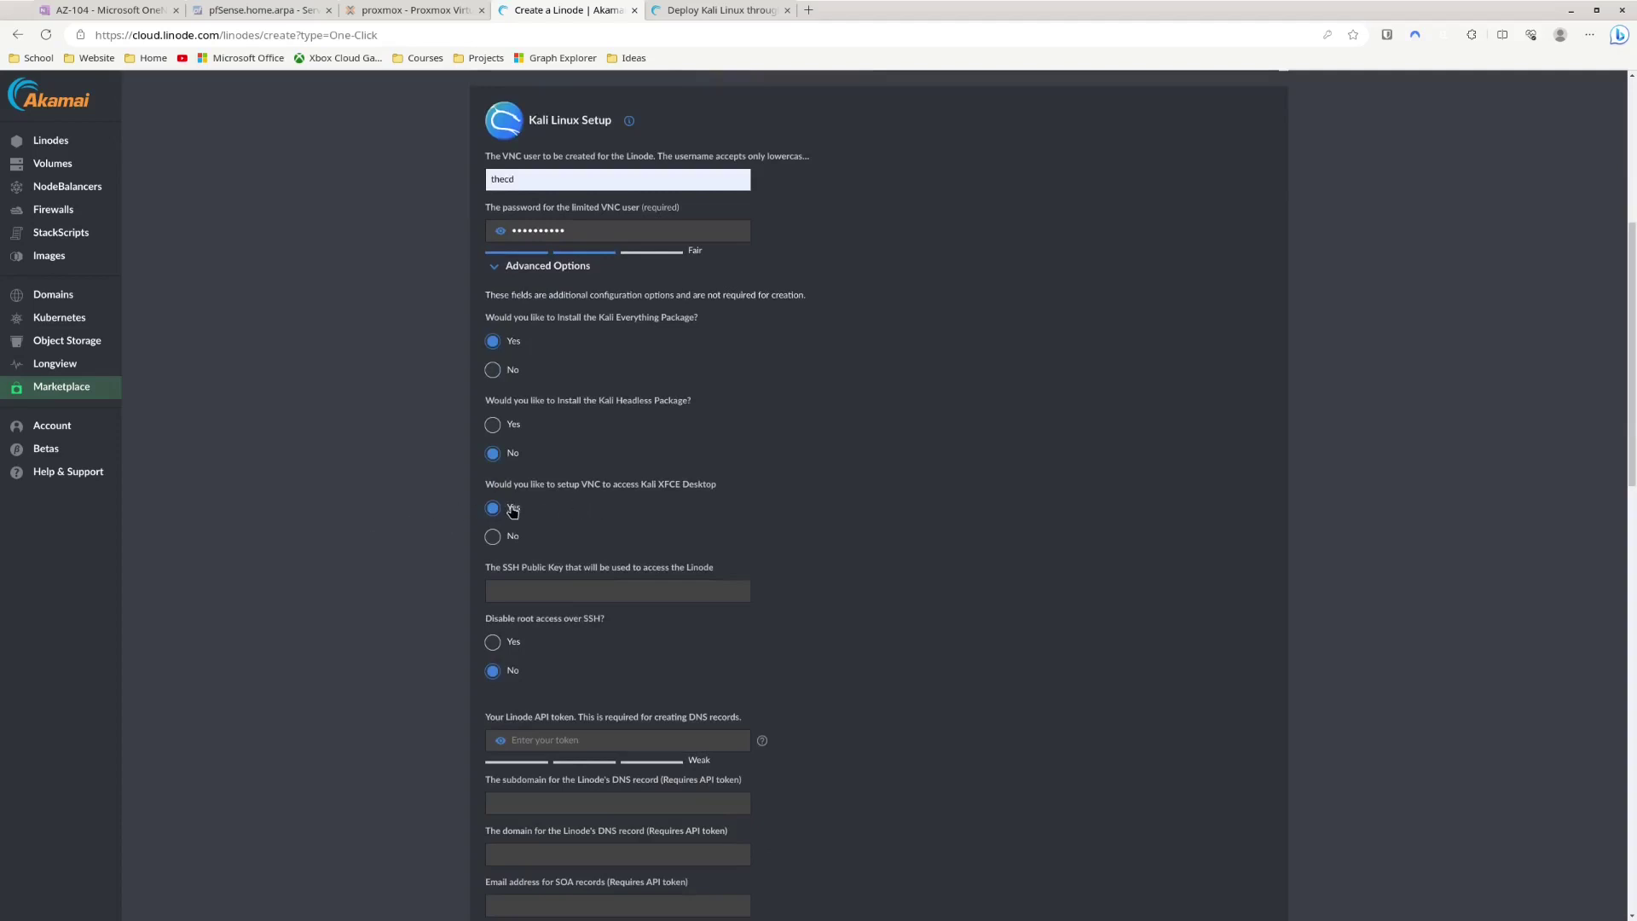
{"action": "scroll", "coordinate": [590, 537], "scroll_direction": "down", "scroll_amount": 1}
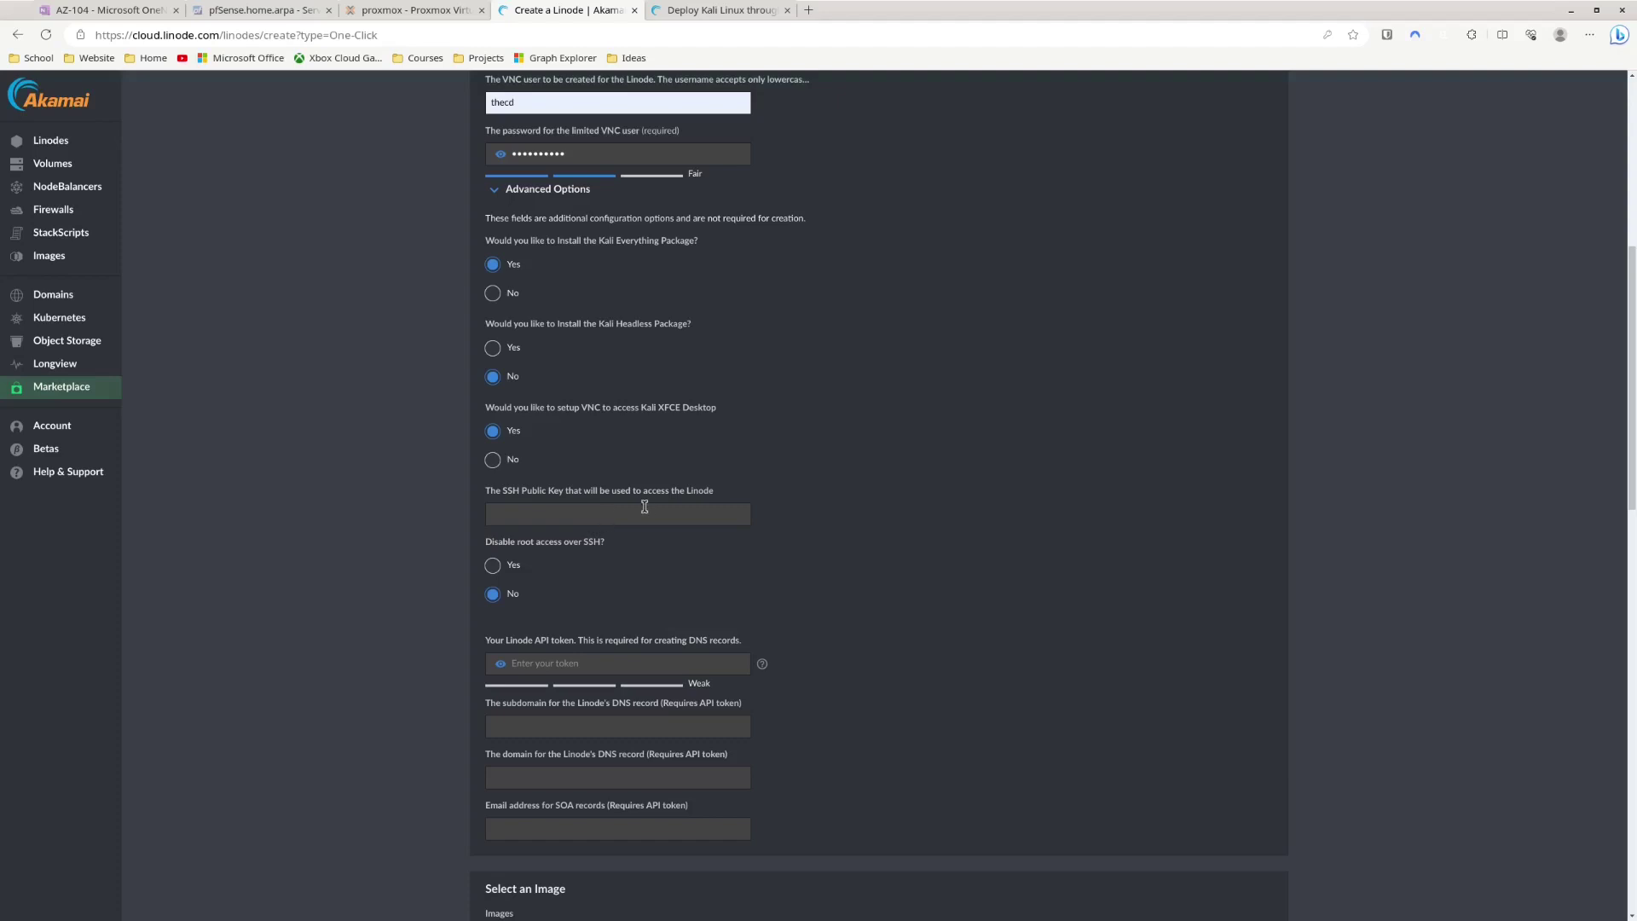
{"action": "scroll", "coordinate": [655, 517], "scroll_direction": "down", "scroll_amount": 1}
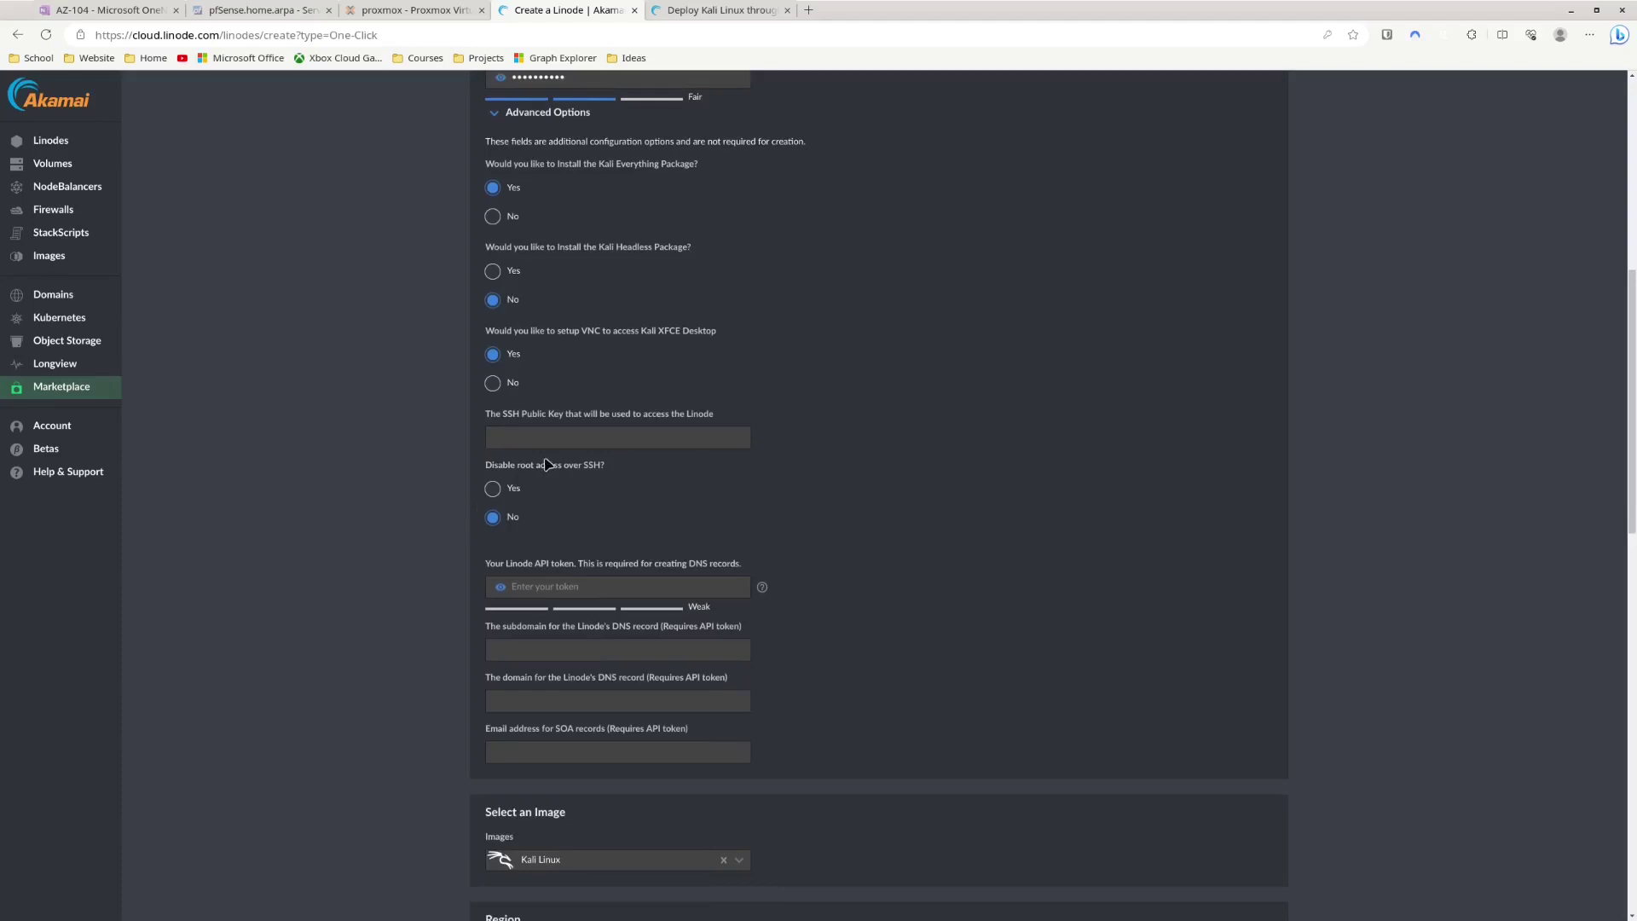
{"action": "scroll", "coordinate": [544, 515], "scroll_direction": "down", "scroll_amount": 1}
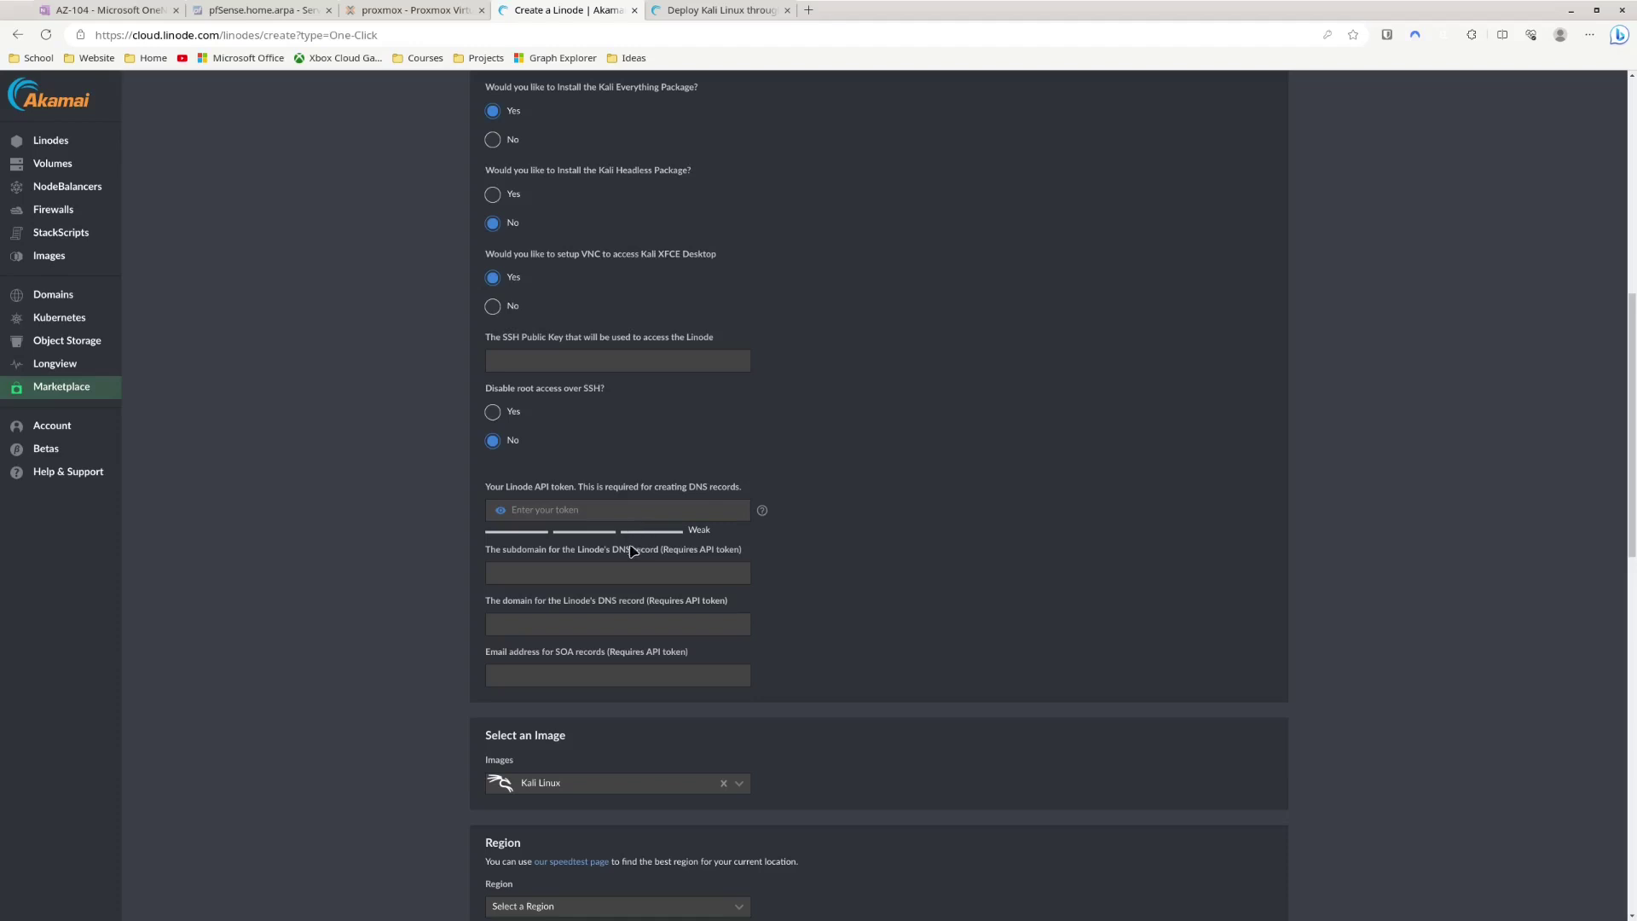
{"action": "scroll", "coordinate": [902, 672], "scroll_direction": "down", "scroll_amount": 3}
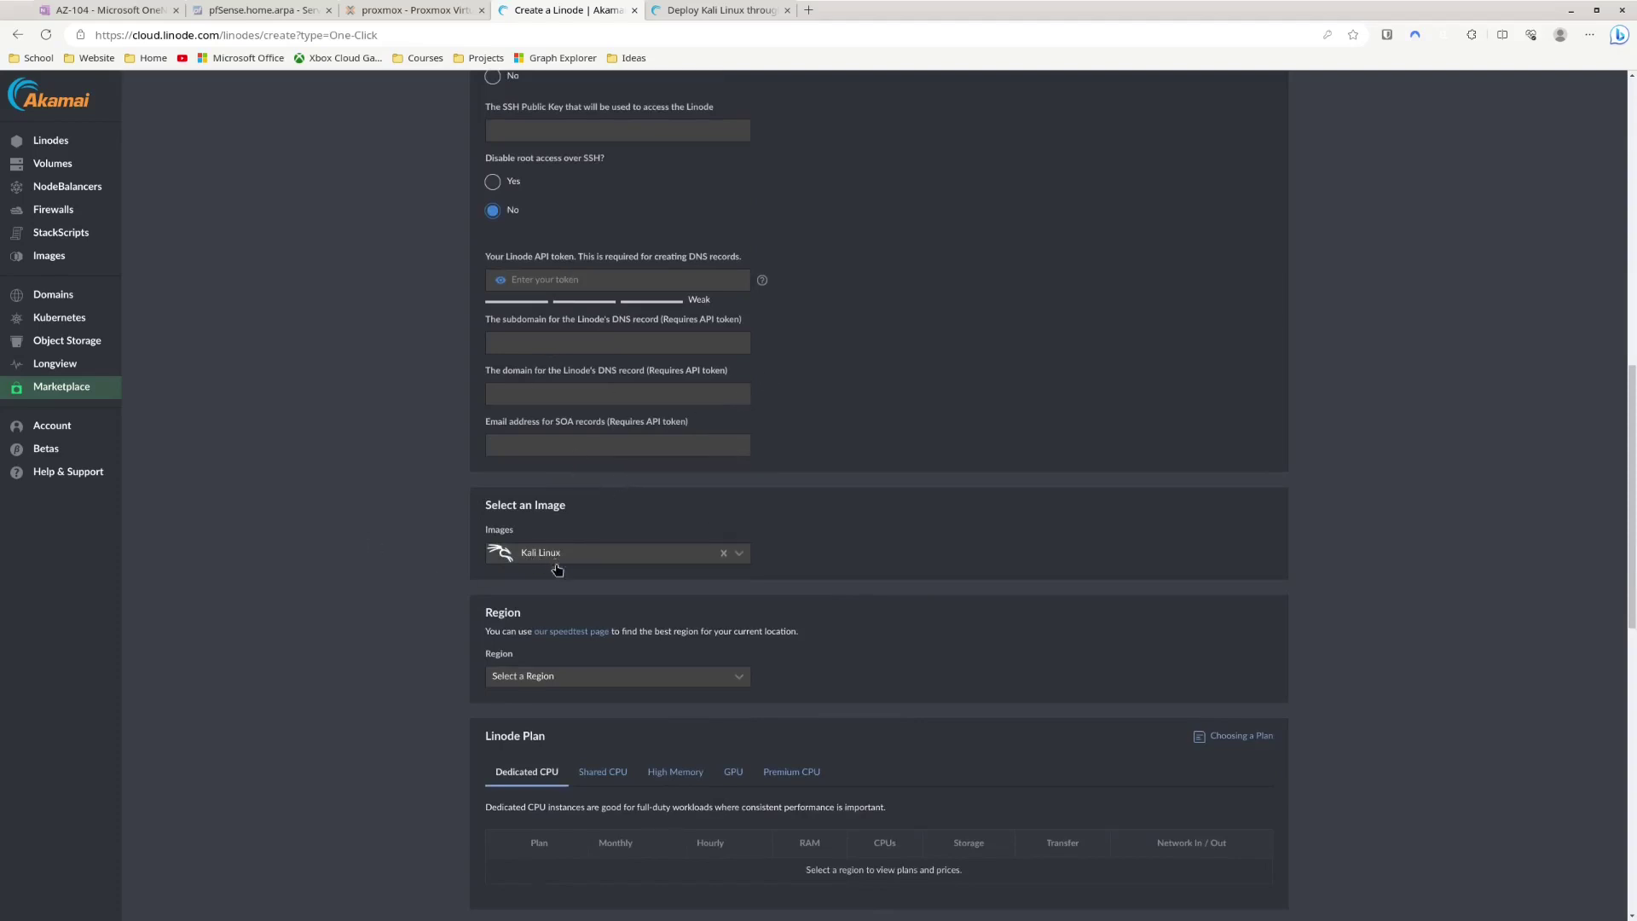
Set the region to Chicago, IL (us-ord) and pick the Shared CPU Linode 4 GB plan ($24/month)
{"action": "left_click", "coordinate": [659, 683]}
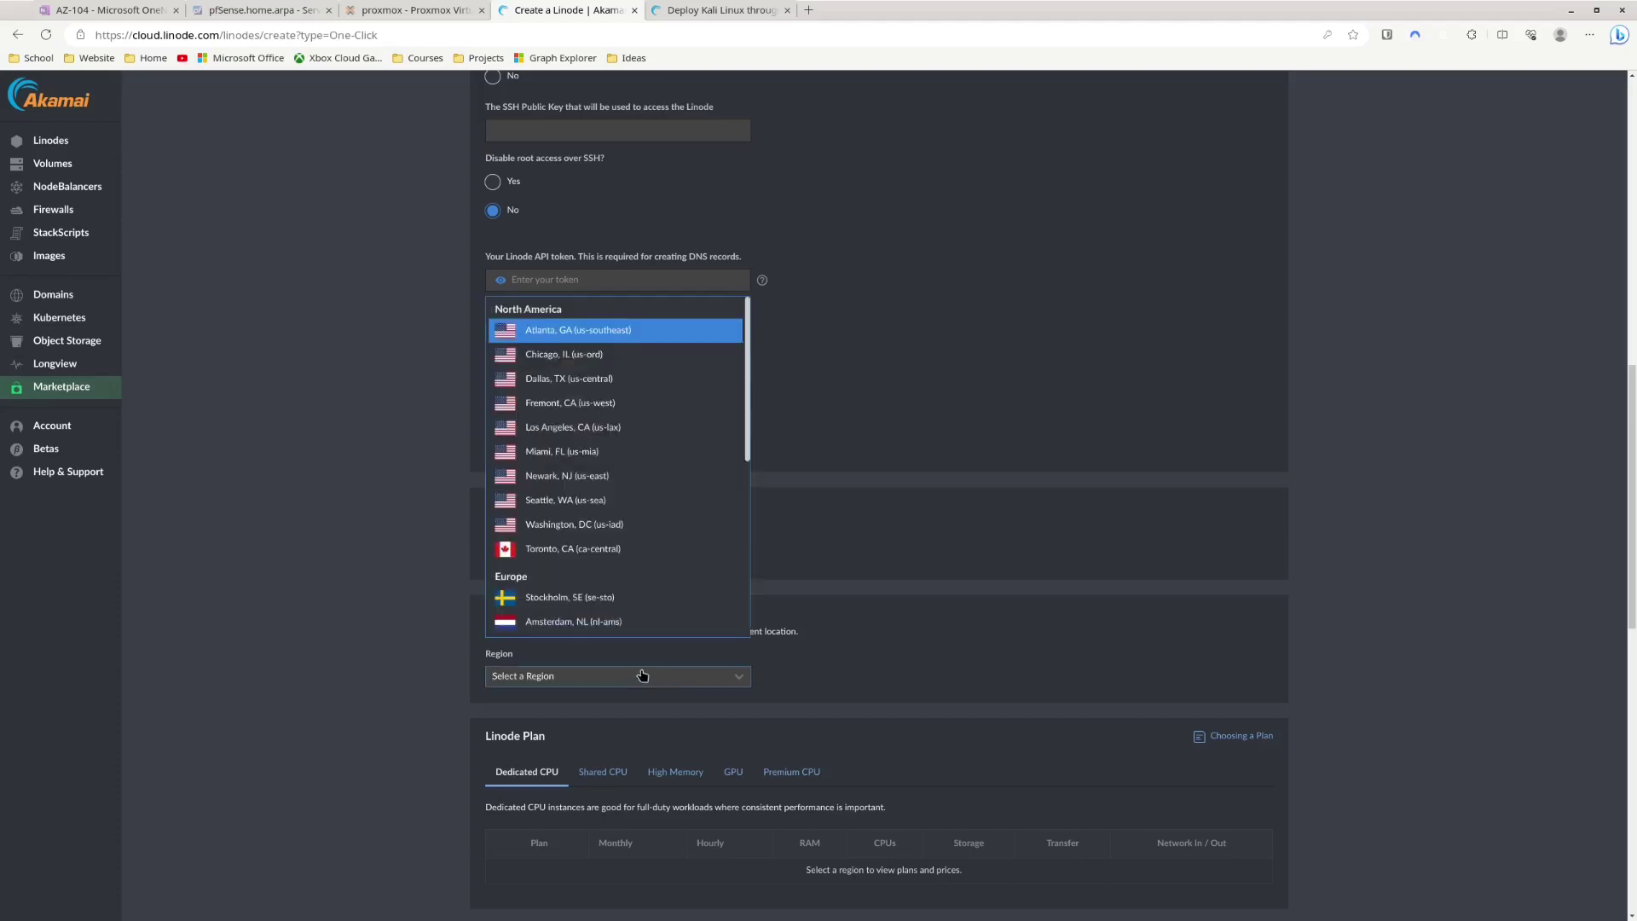
{"action": "left_click", "coordinate": [595, 353]}
{"action": "scroll", "coordinate": [975, 609], "scroll_direction": "down", "scroll_amount": 2}
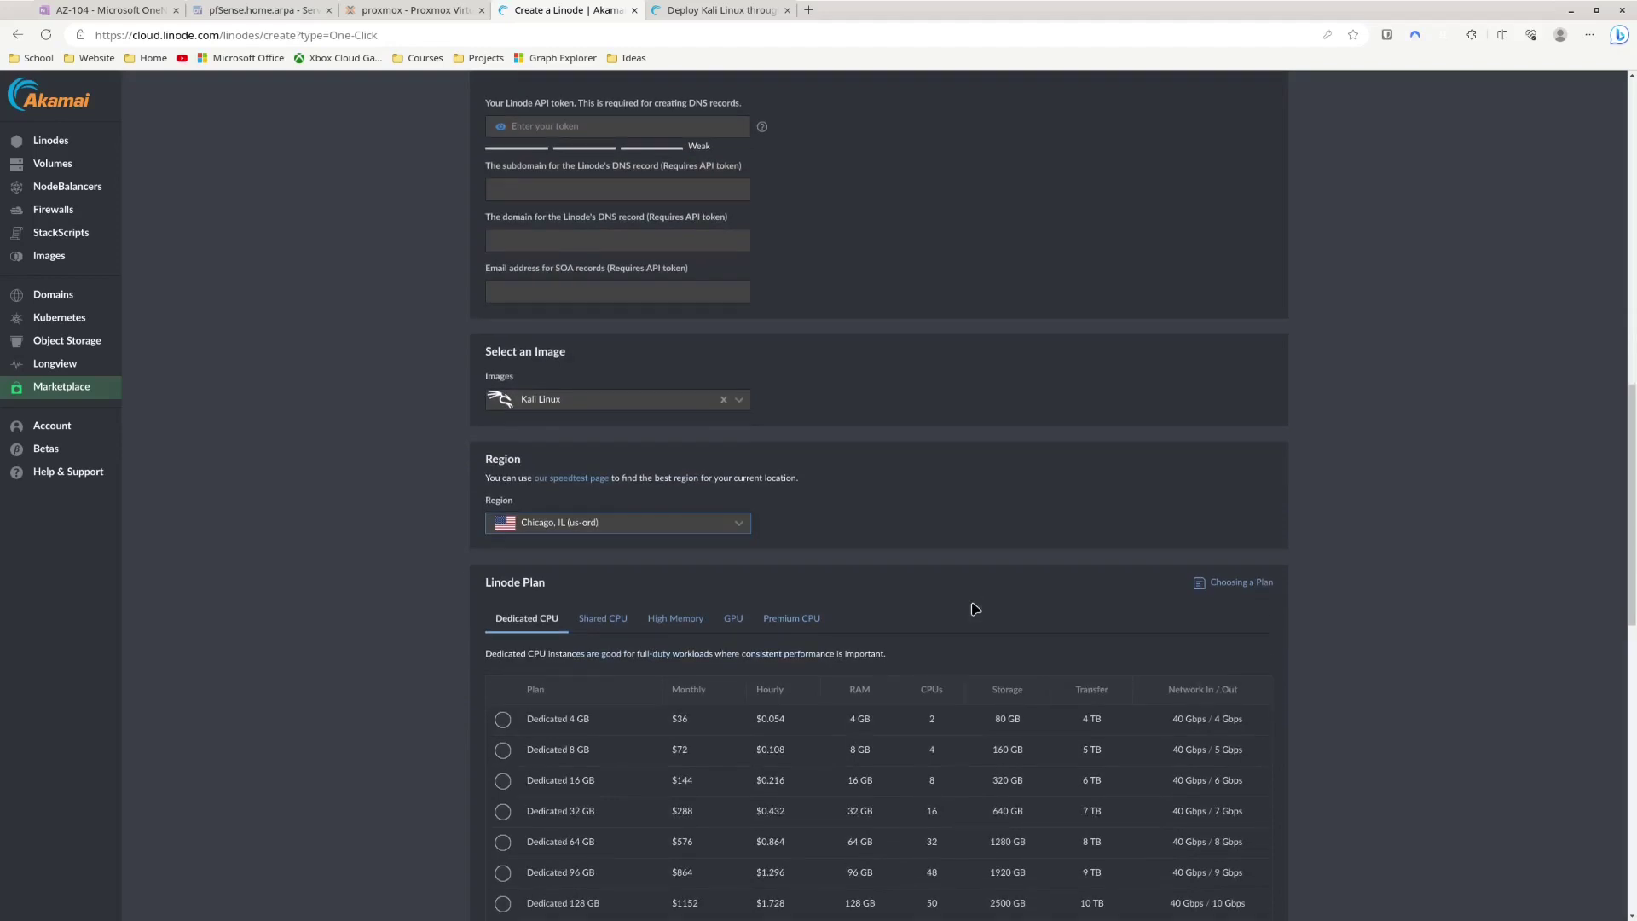
{"action": "scroll", "coordinate": [976, 608], "scroll_direction": "down", "scroll_amount": 2}
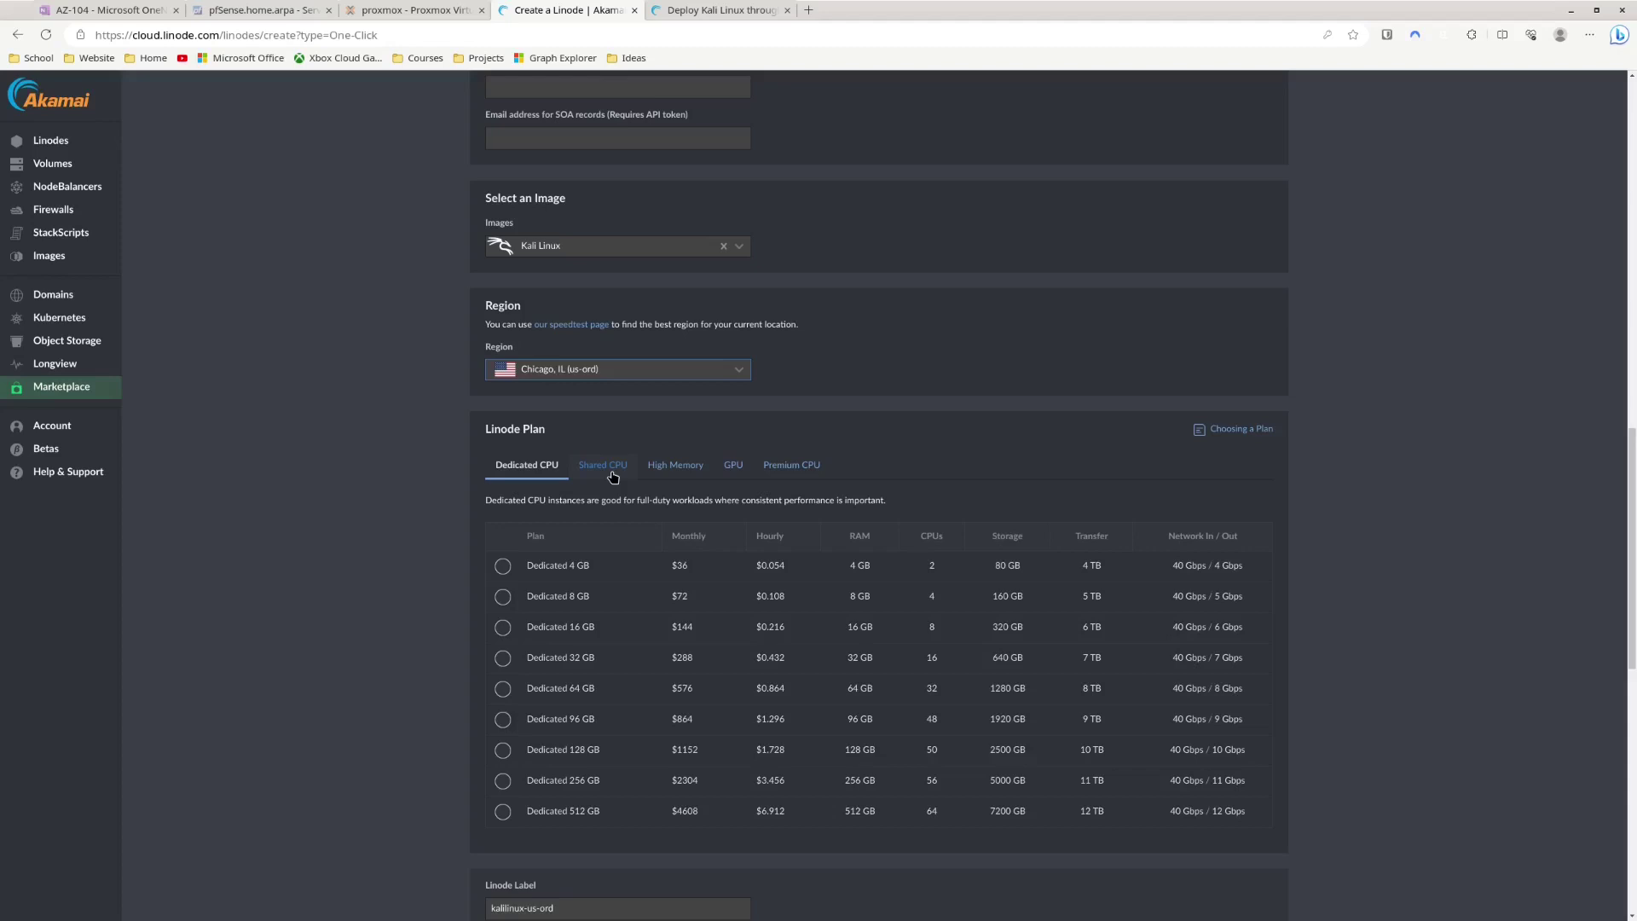
{"action": "left_click", "coordinate": [612, 476]}
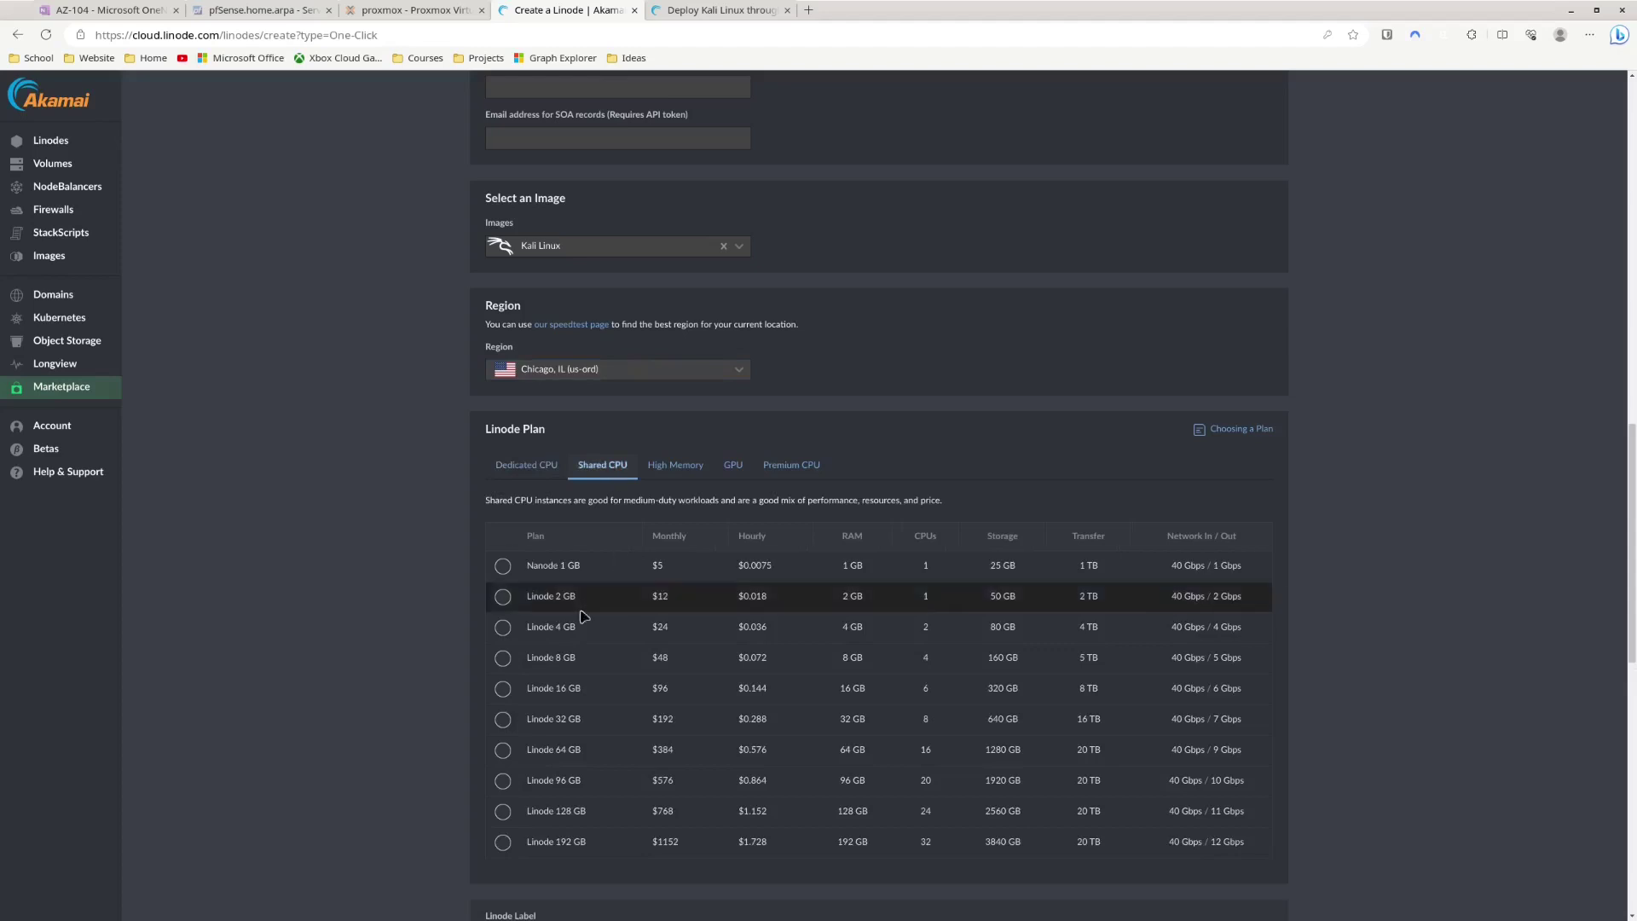
{"action": "left_click", "coordinate": [504, 628]}
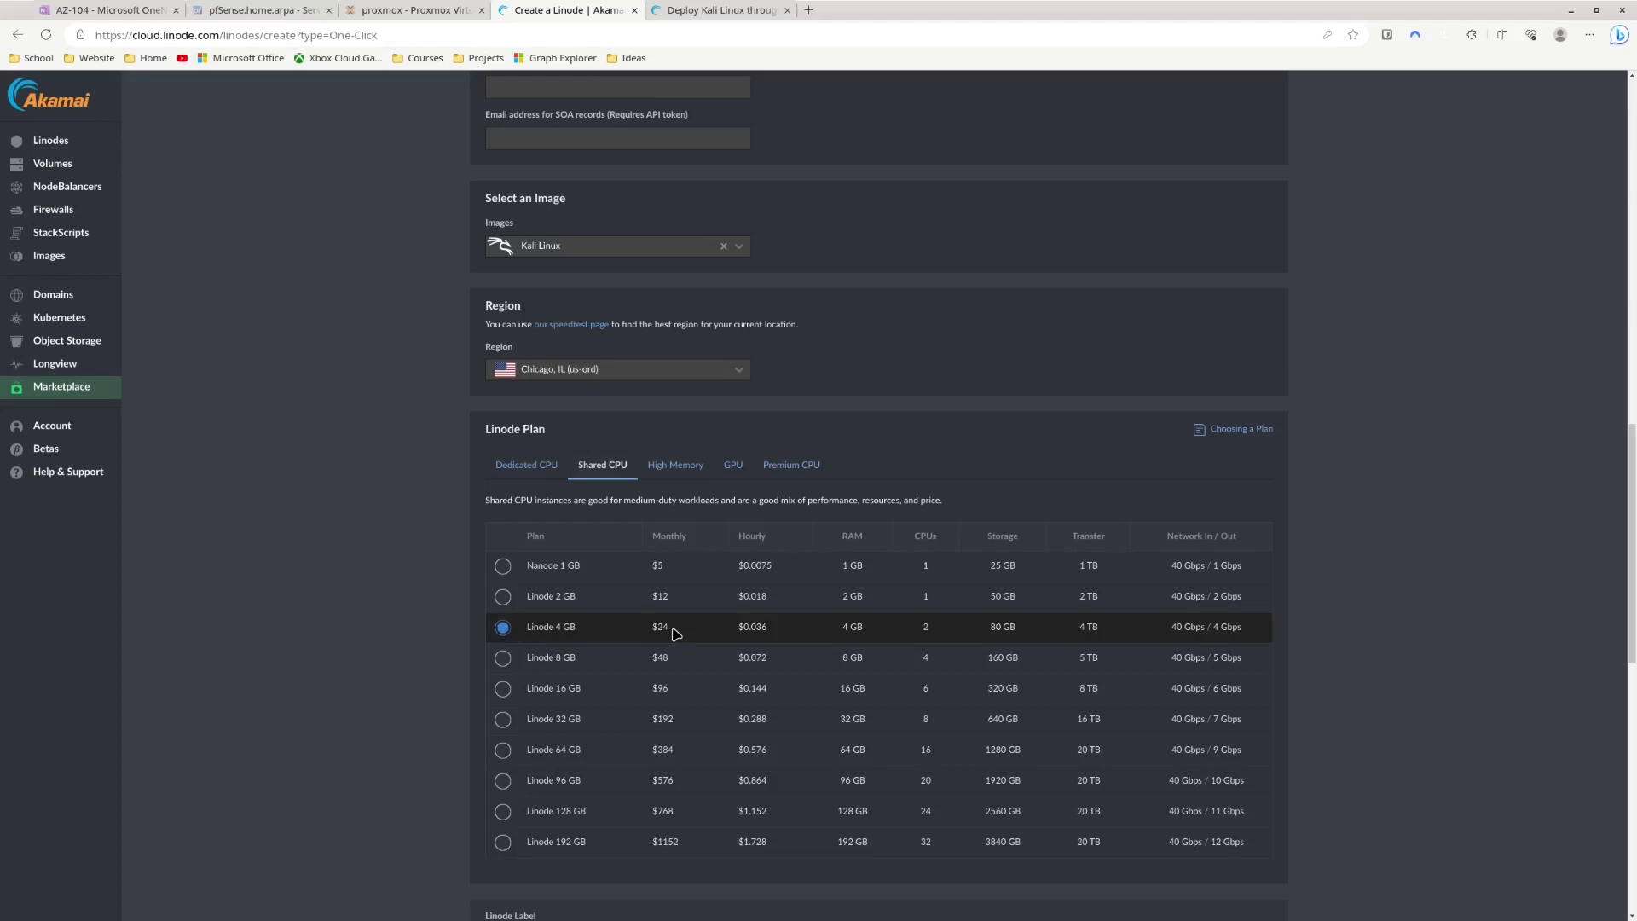
Clear the unwanted tag text and dismiss the suggestion lists
{"action": "scroll", "coordinate": [676, 634], "scroll_direction": "down", "scroll_amount": 5}
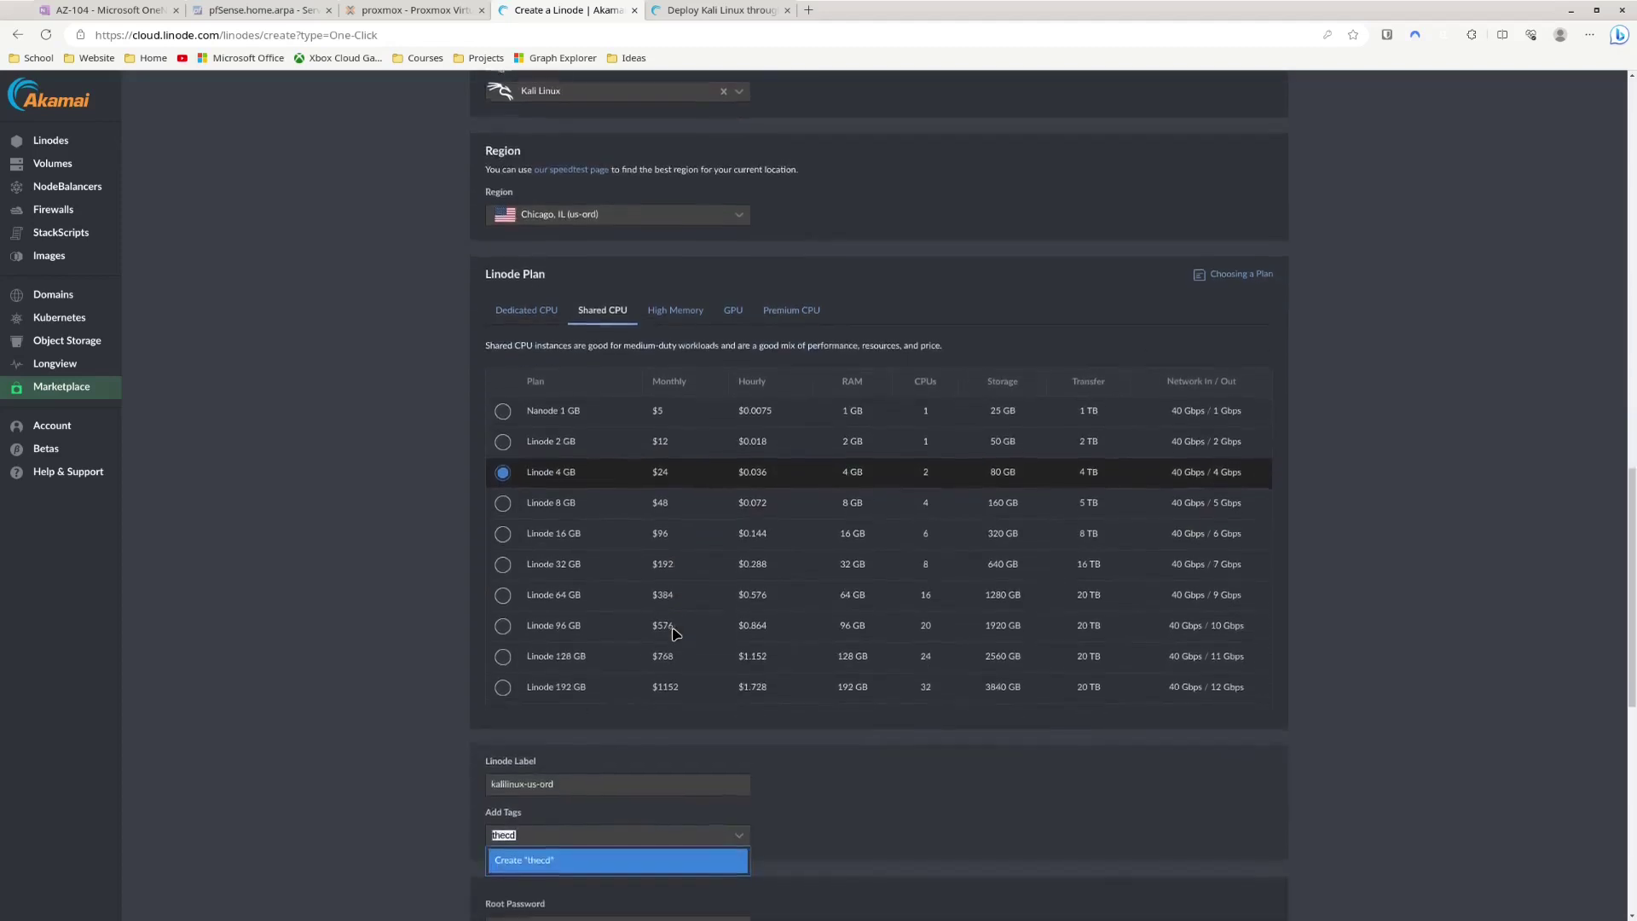
{"action": "scroll", "coordinate": [1143, 631], "scroll_direction": "down", "scroll_amount": 2}
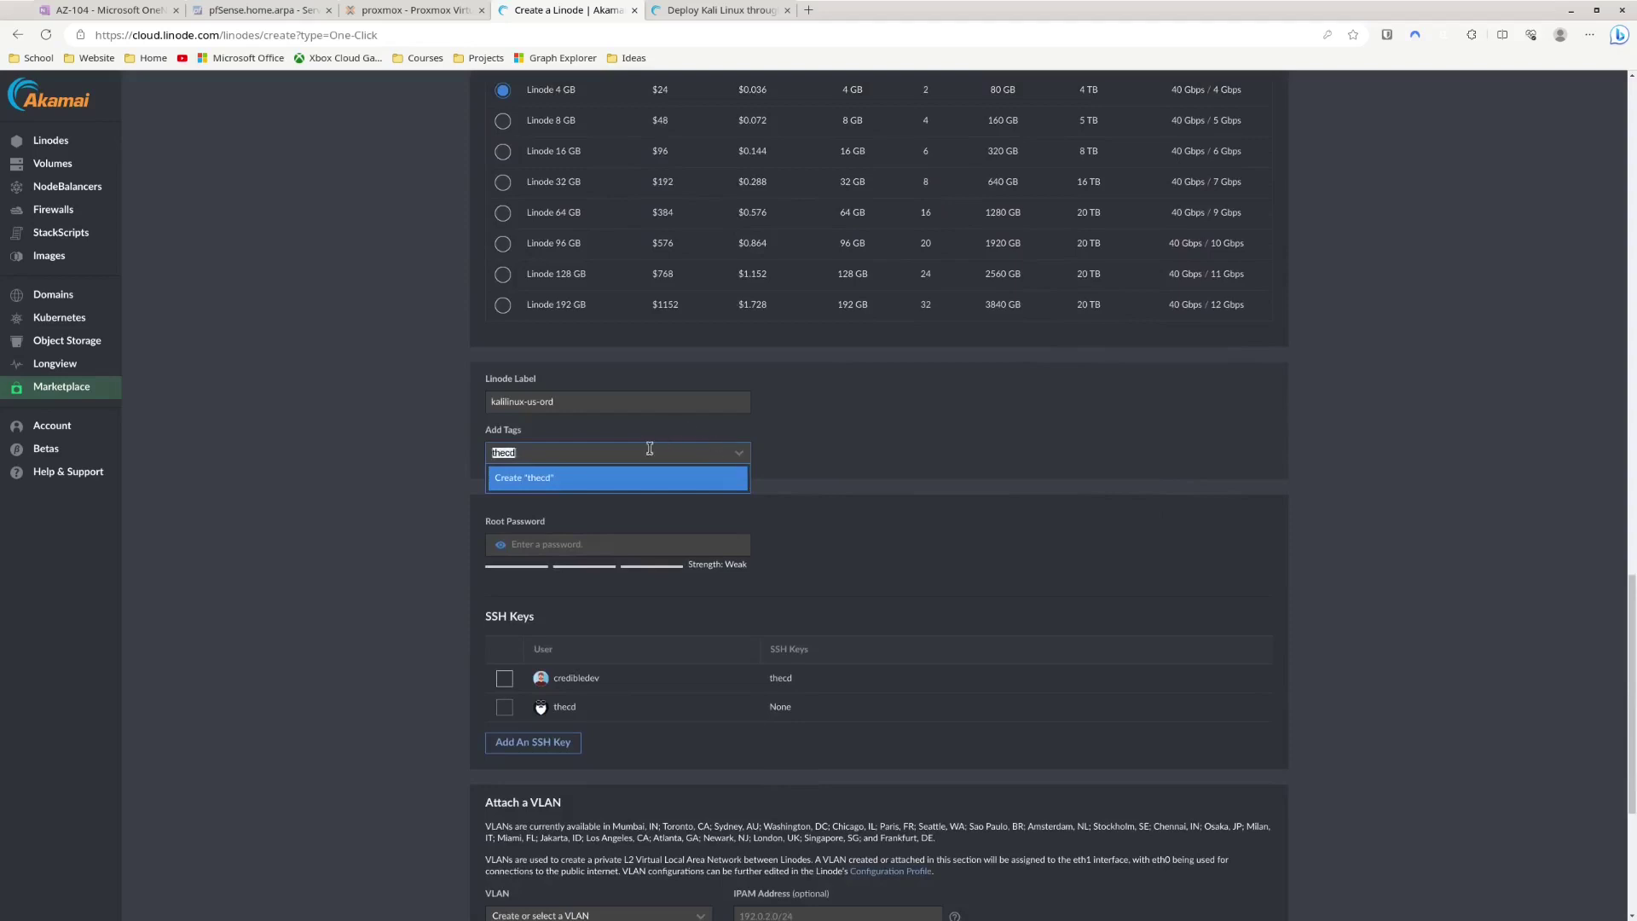
{"action": "left_click", "coordinate": [634, 553]}
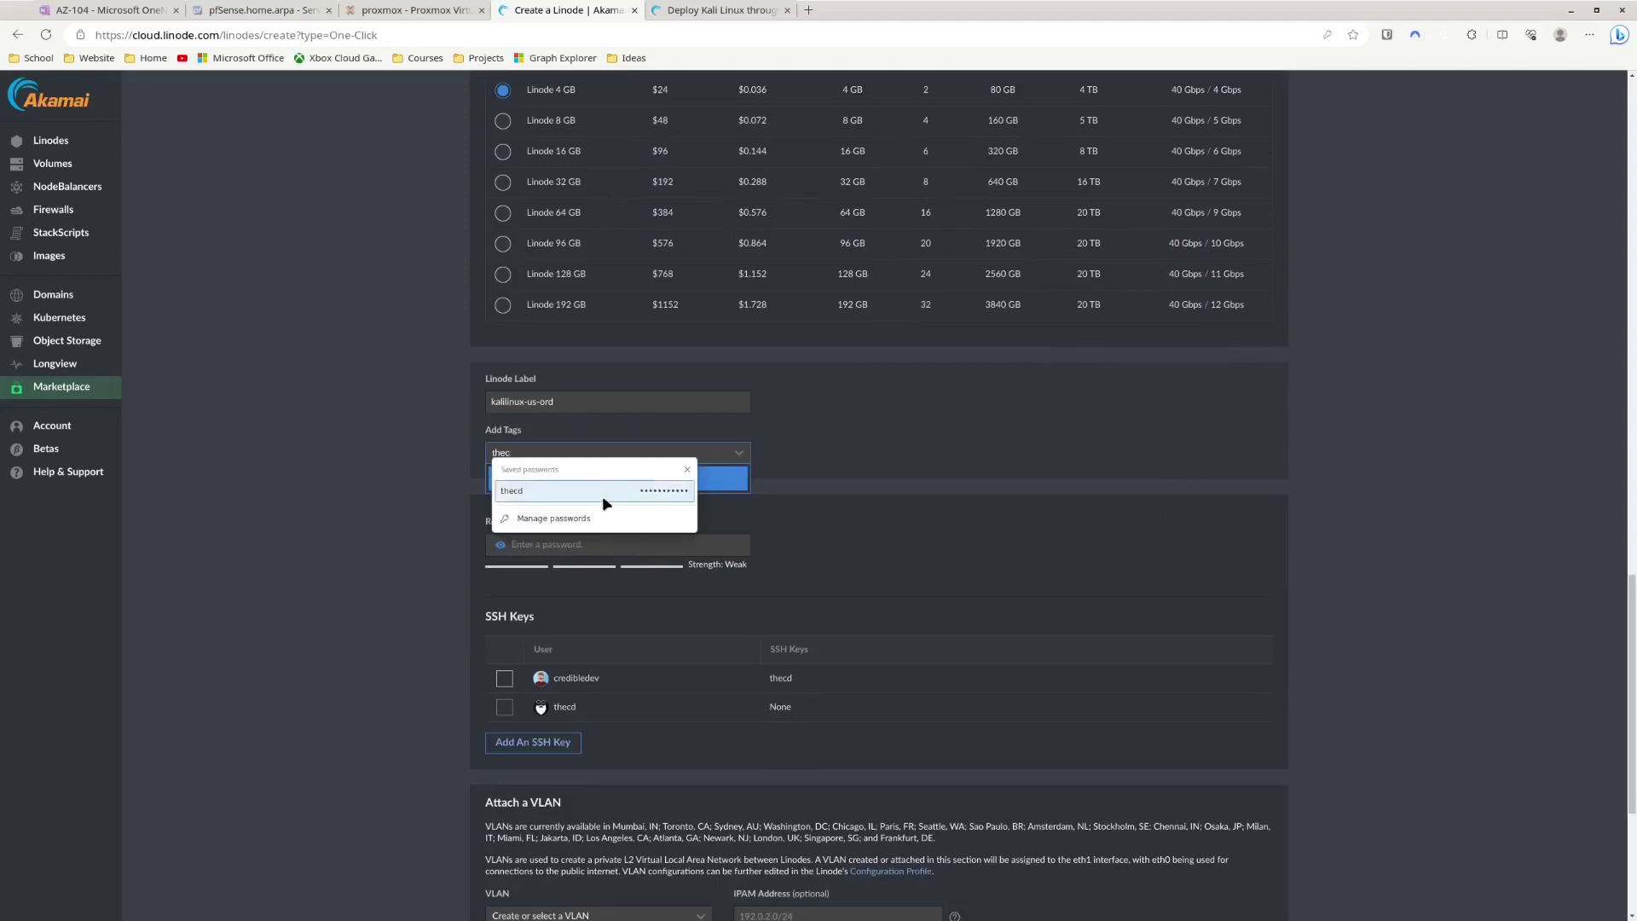
{"action": "key", "text": "BackSpace"}
{"action": "key", "text": "BackSpace"}
{"action": "key", "text": "BackSpace"}
{"action": "key", "text": "BackSpace"}
{"action": "key", "text": "Escape"}
Enter a root password and submit the Linode, which fails the complexity check
{"action": "left_click", "coordinate": [719, 546]}
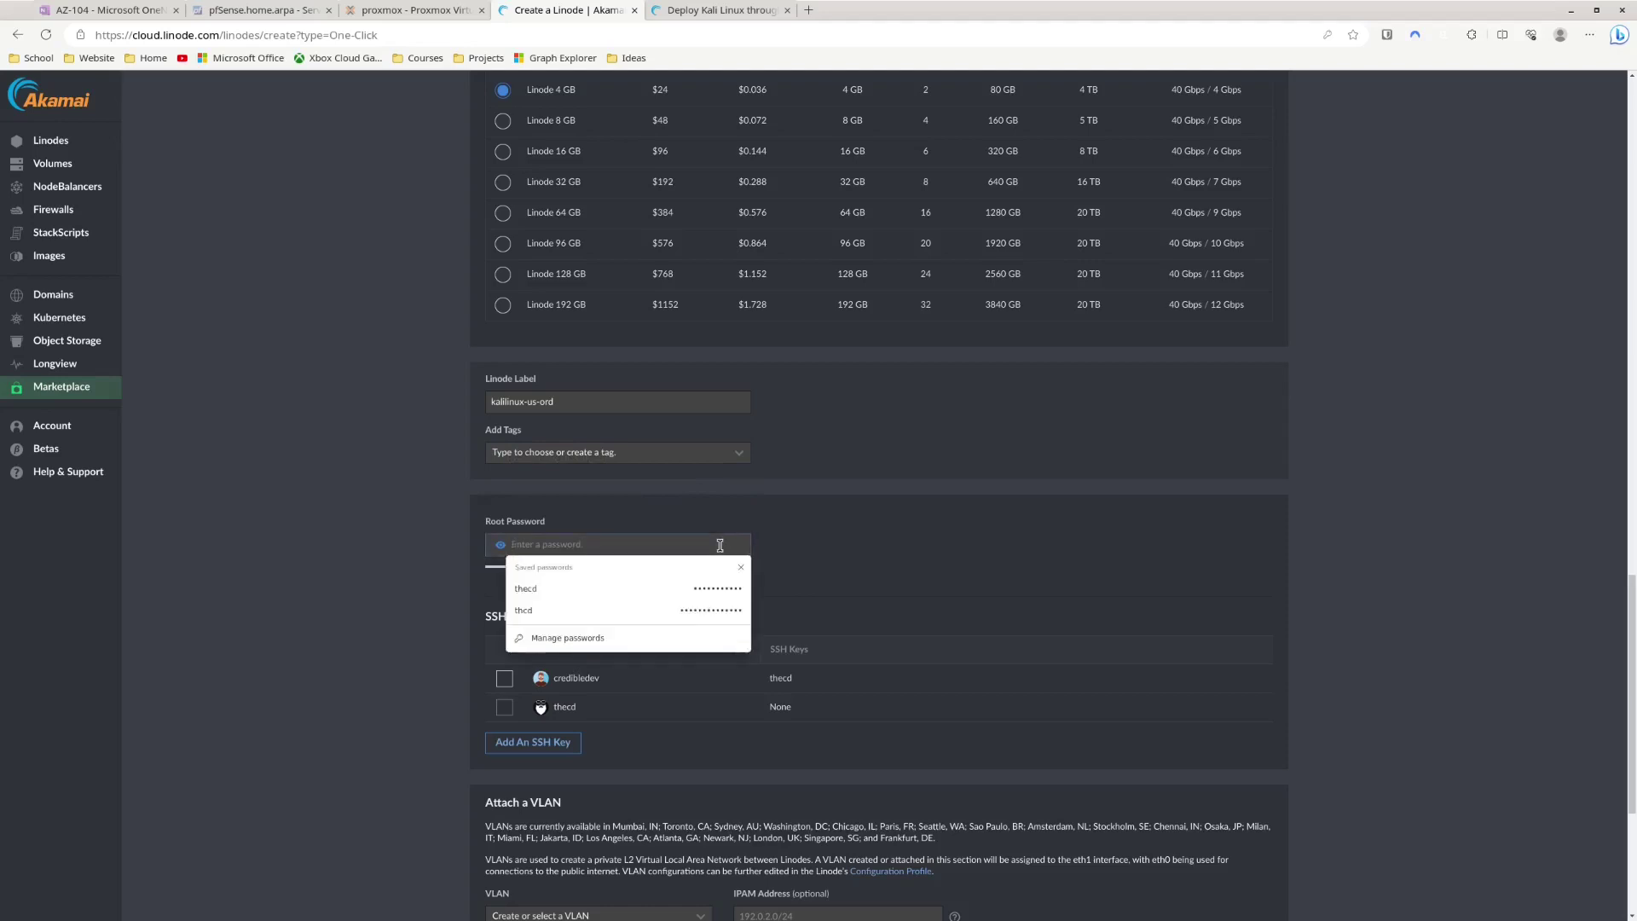
{"action": "type", "text": "********"}
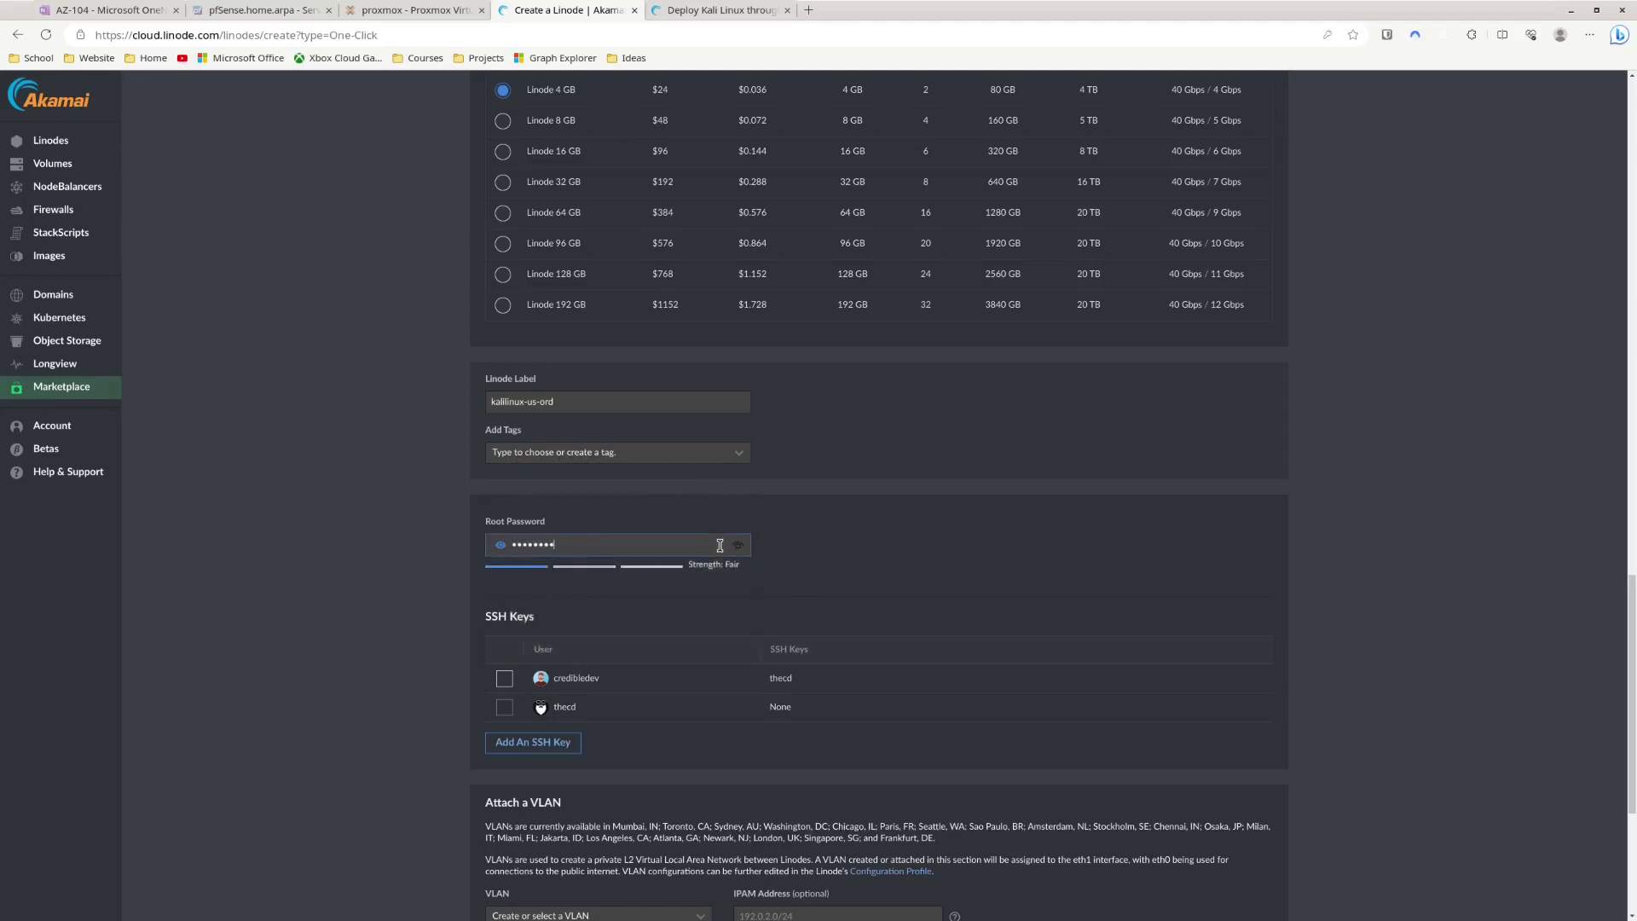
{"action": "type", "text": "**"}
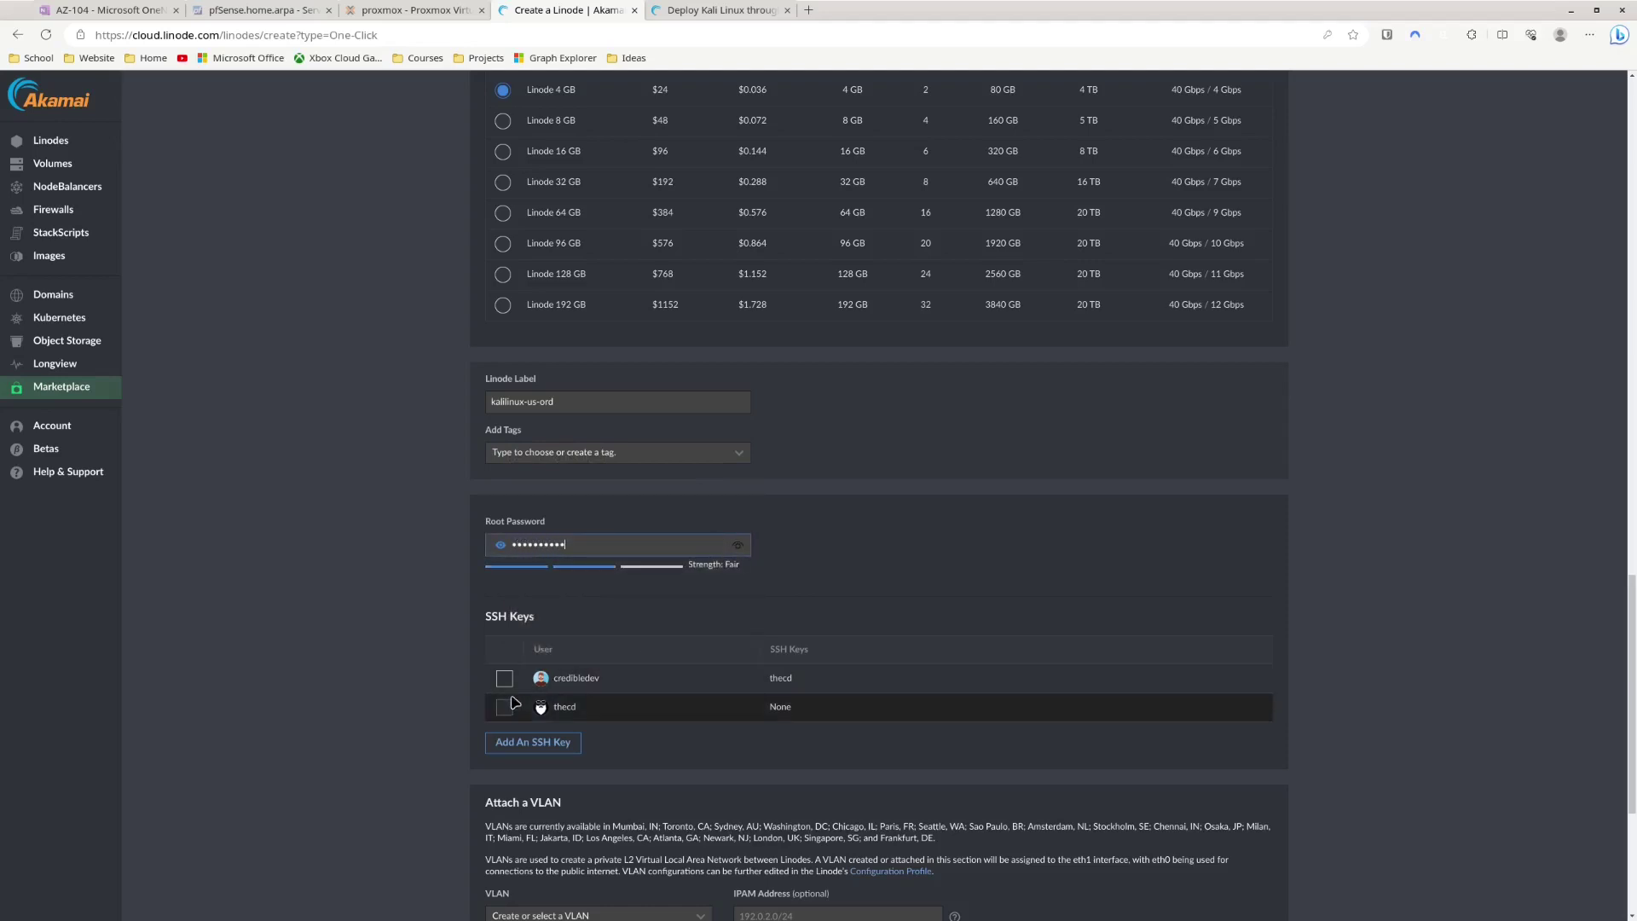
{"action": "scroll", "coordinate": [804, 318], "scroll_direction": "down", "scroll_amount": 2}
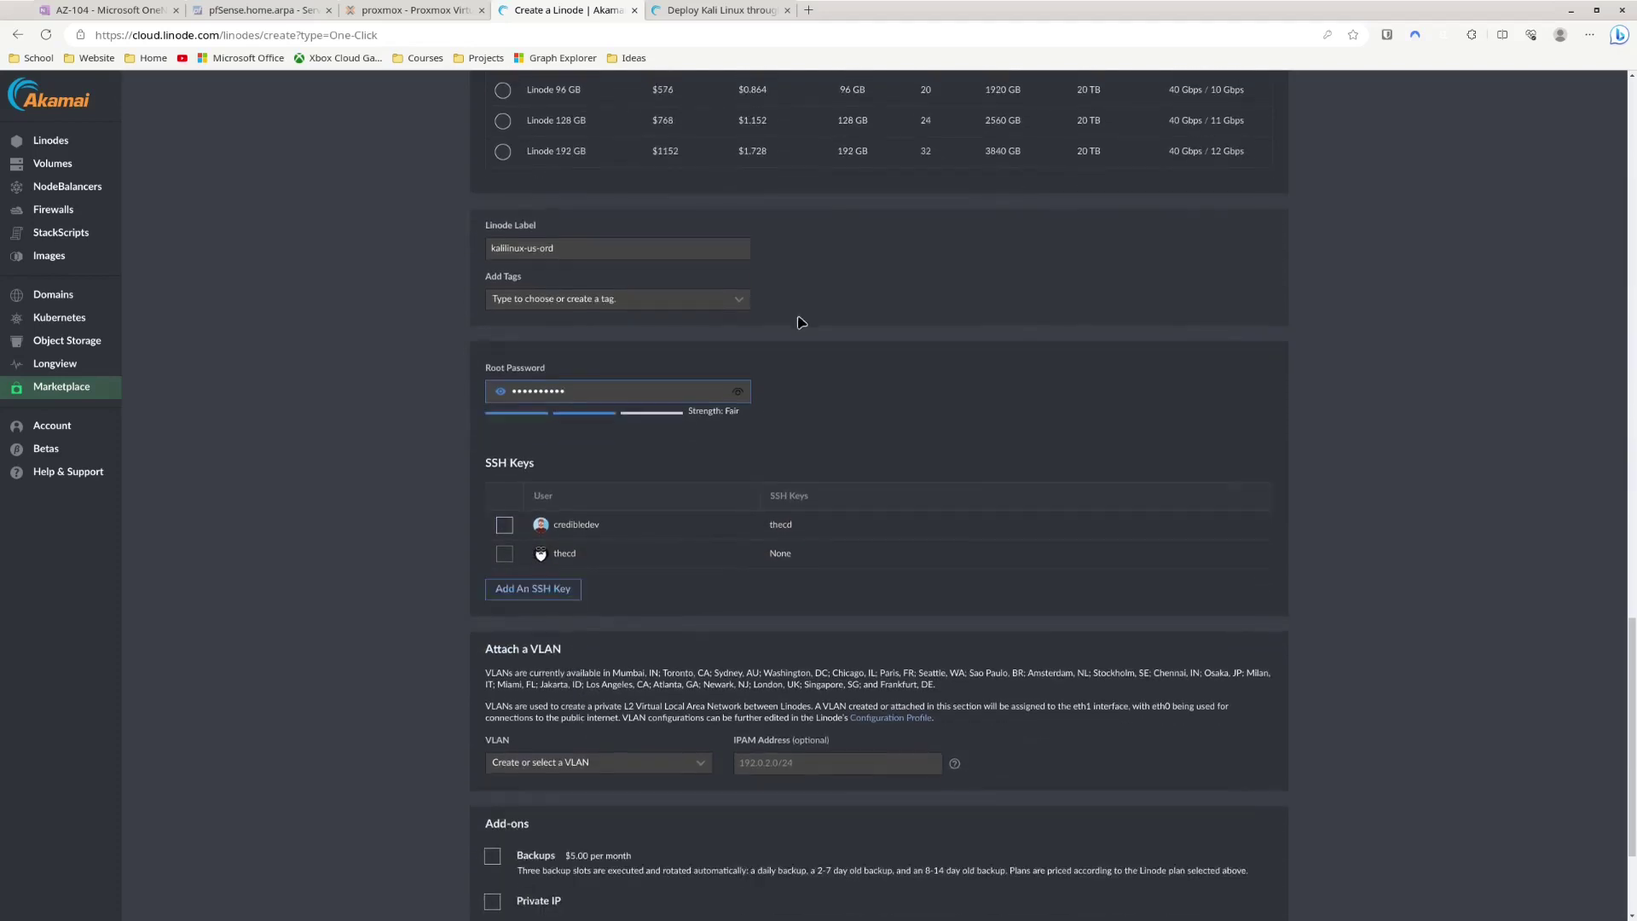
{"action": "scroll", "coordinate": [804, 318], "scroll_direction": "up", "scroll_amount": 2}
{"action": "scroll", "coordinate": [805, 350], "scroll_direction": "down", "scroll_amount": 4}
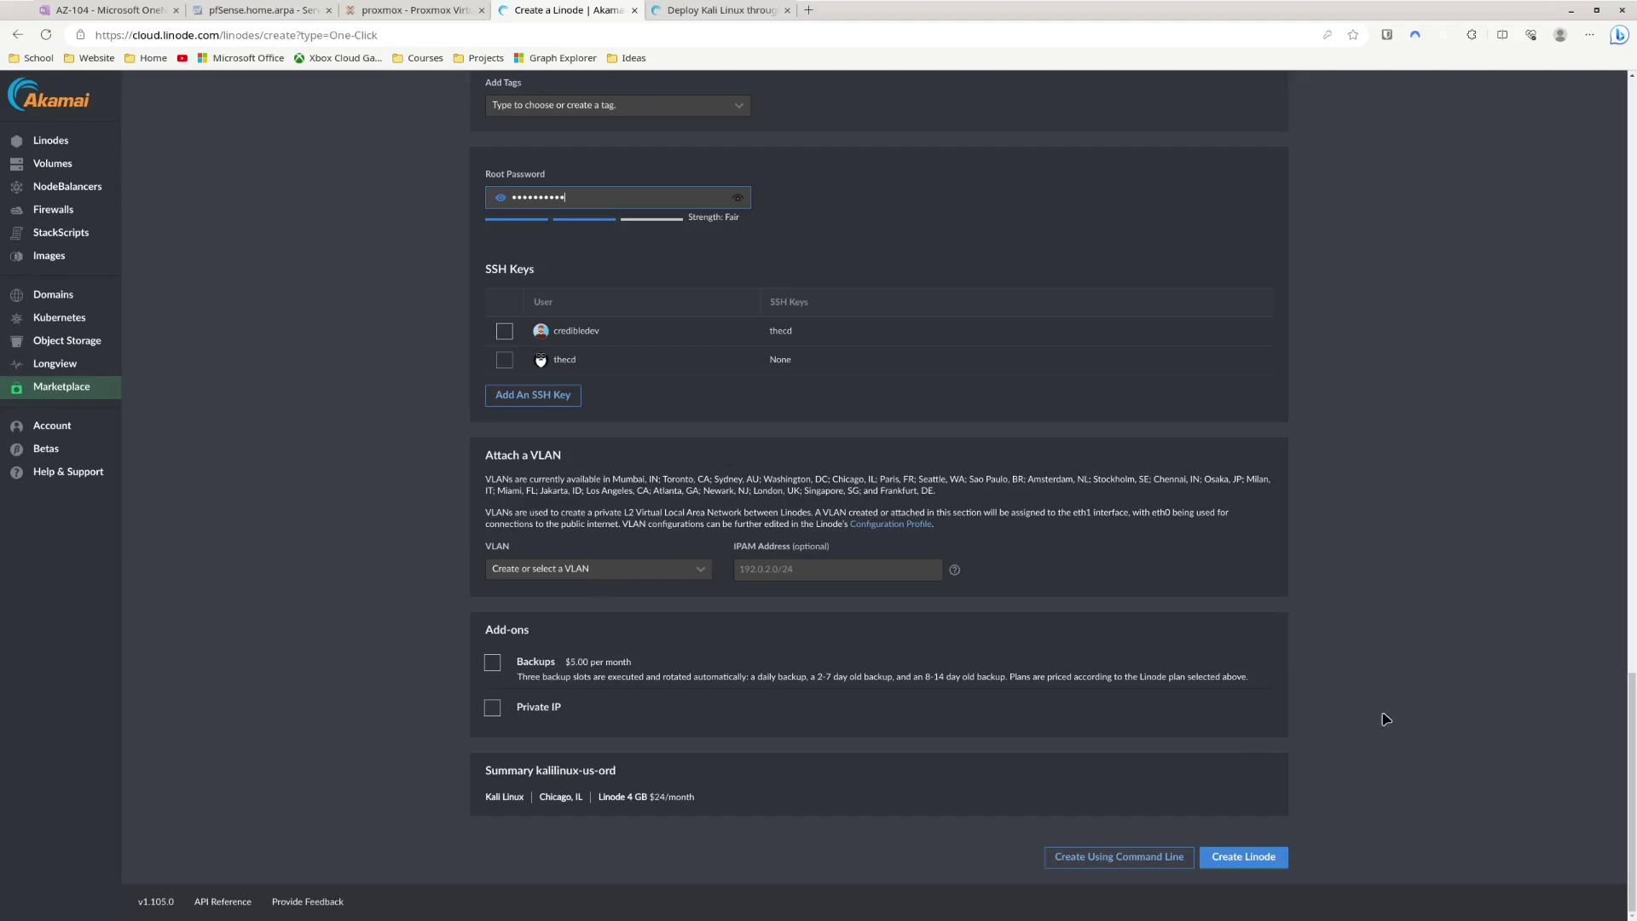
{"action": "scroll", "coordinate": [1373, 709], "scroll_direction": "up", "scroll_amount": 5}
{"action": "scroll", "coordinate": [1363, 705], "scroll_direction": "up", "scroll_amount": 14}
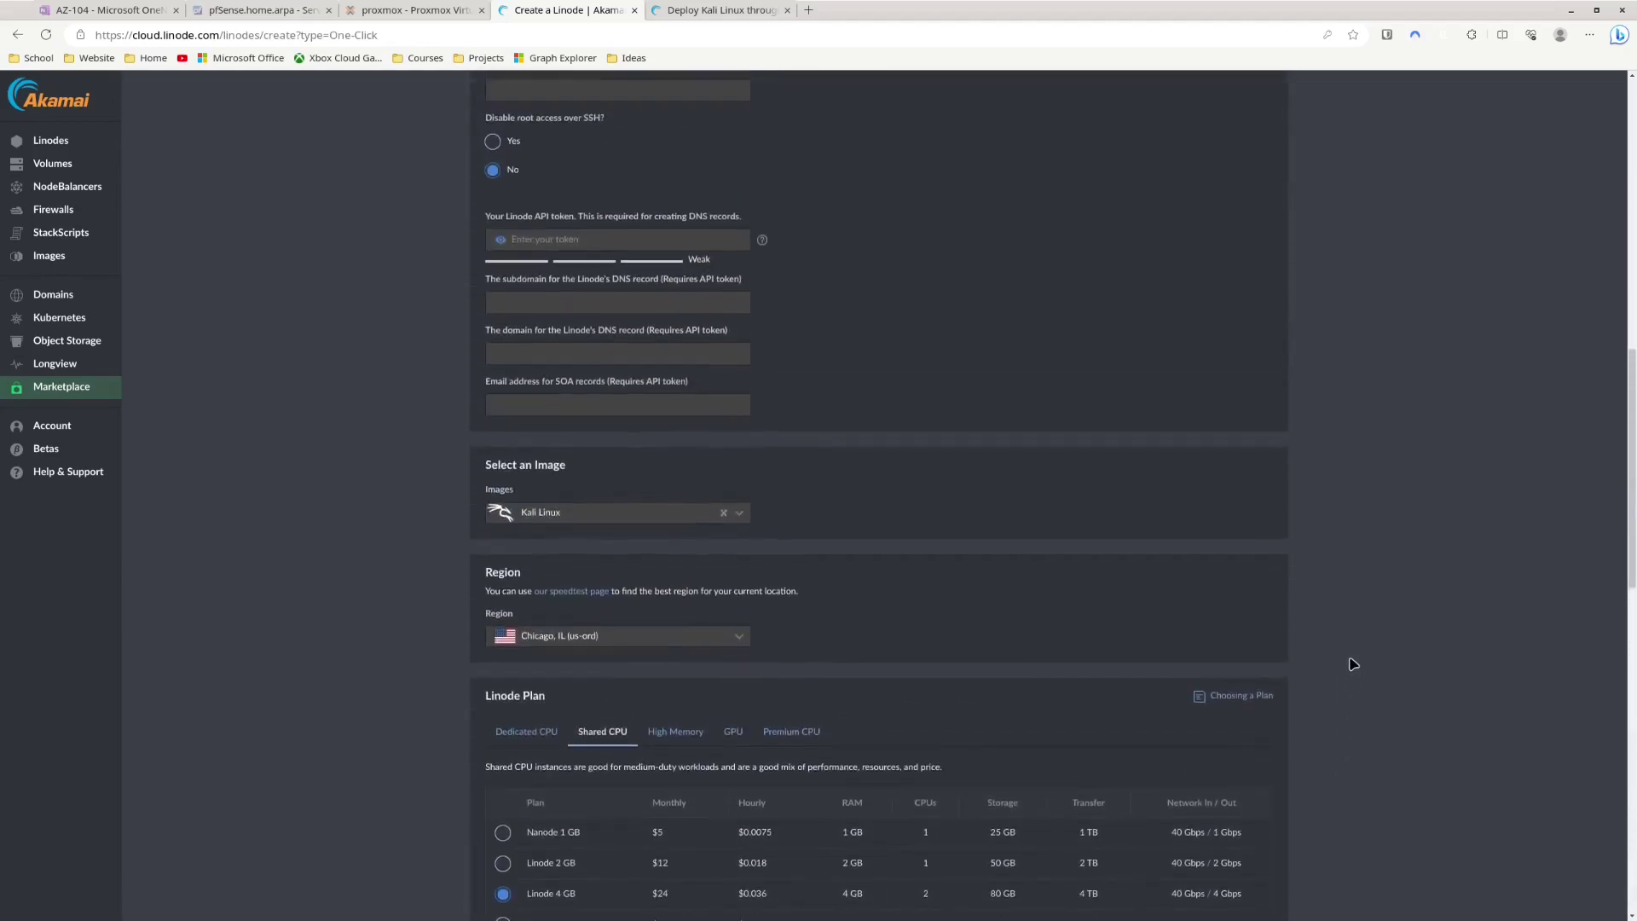
{"action": "scroll", "coordinate": [1367, 657], "scroll_direction": "up", "scroll_amount": 4}
{"action": "scroll", "coordinate": [1392, 650], "scroll_direction": "down", "scroll_amount": 13}
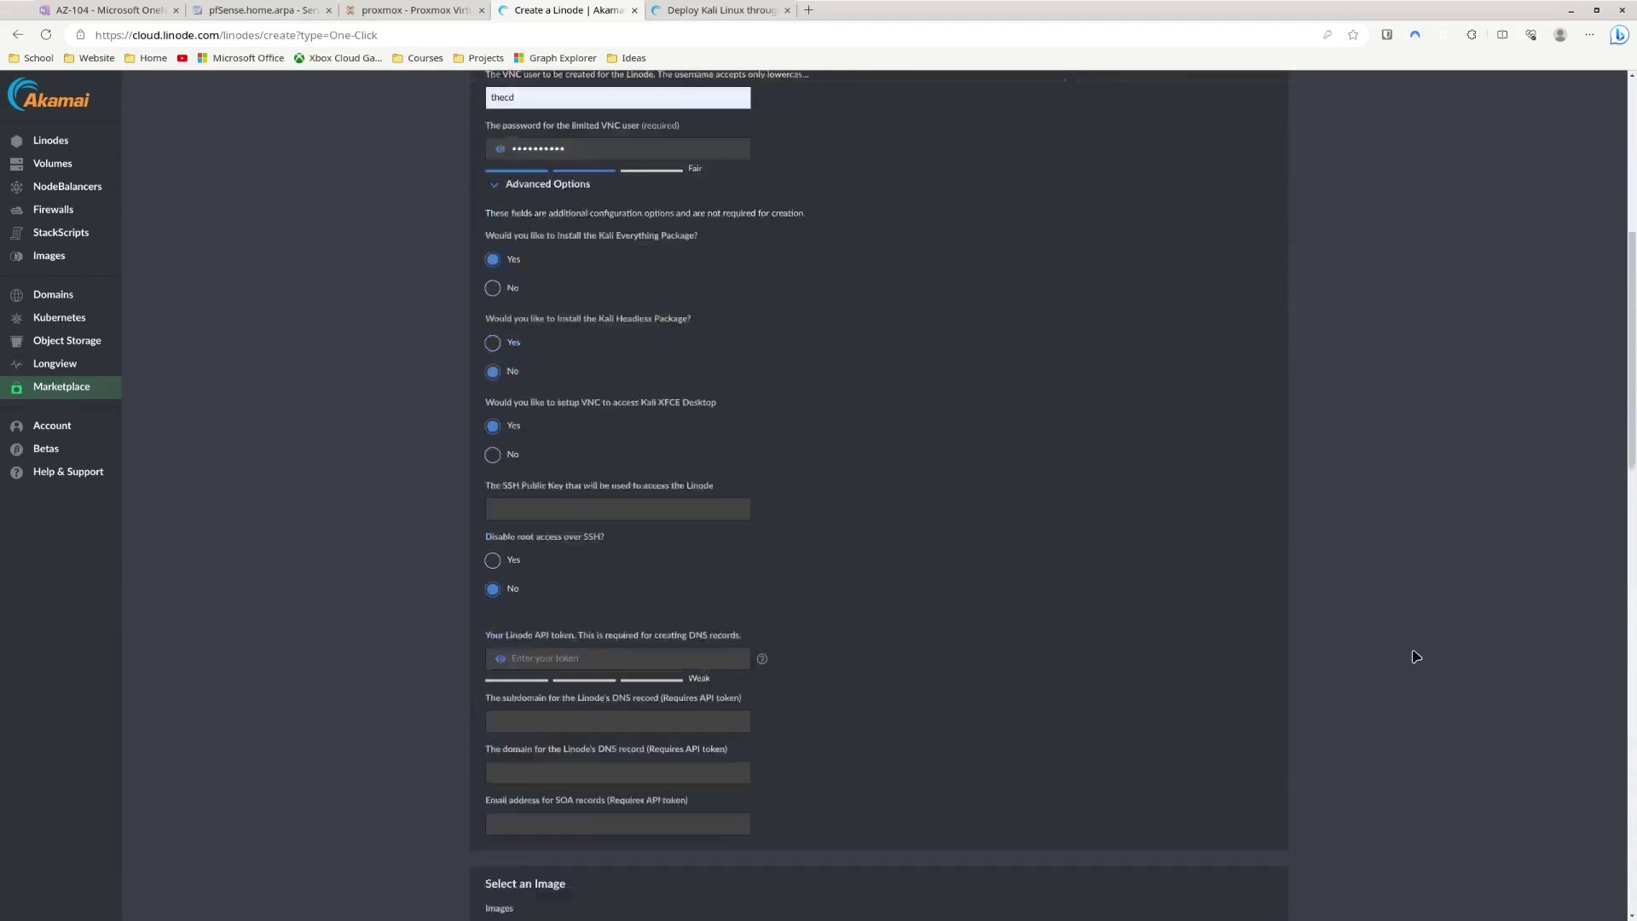
{"action": "scroll", "coordinate": [1434, 716], "scroll_direction": "down", "scroll_amount": 9}
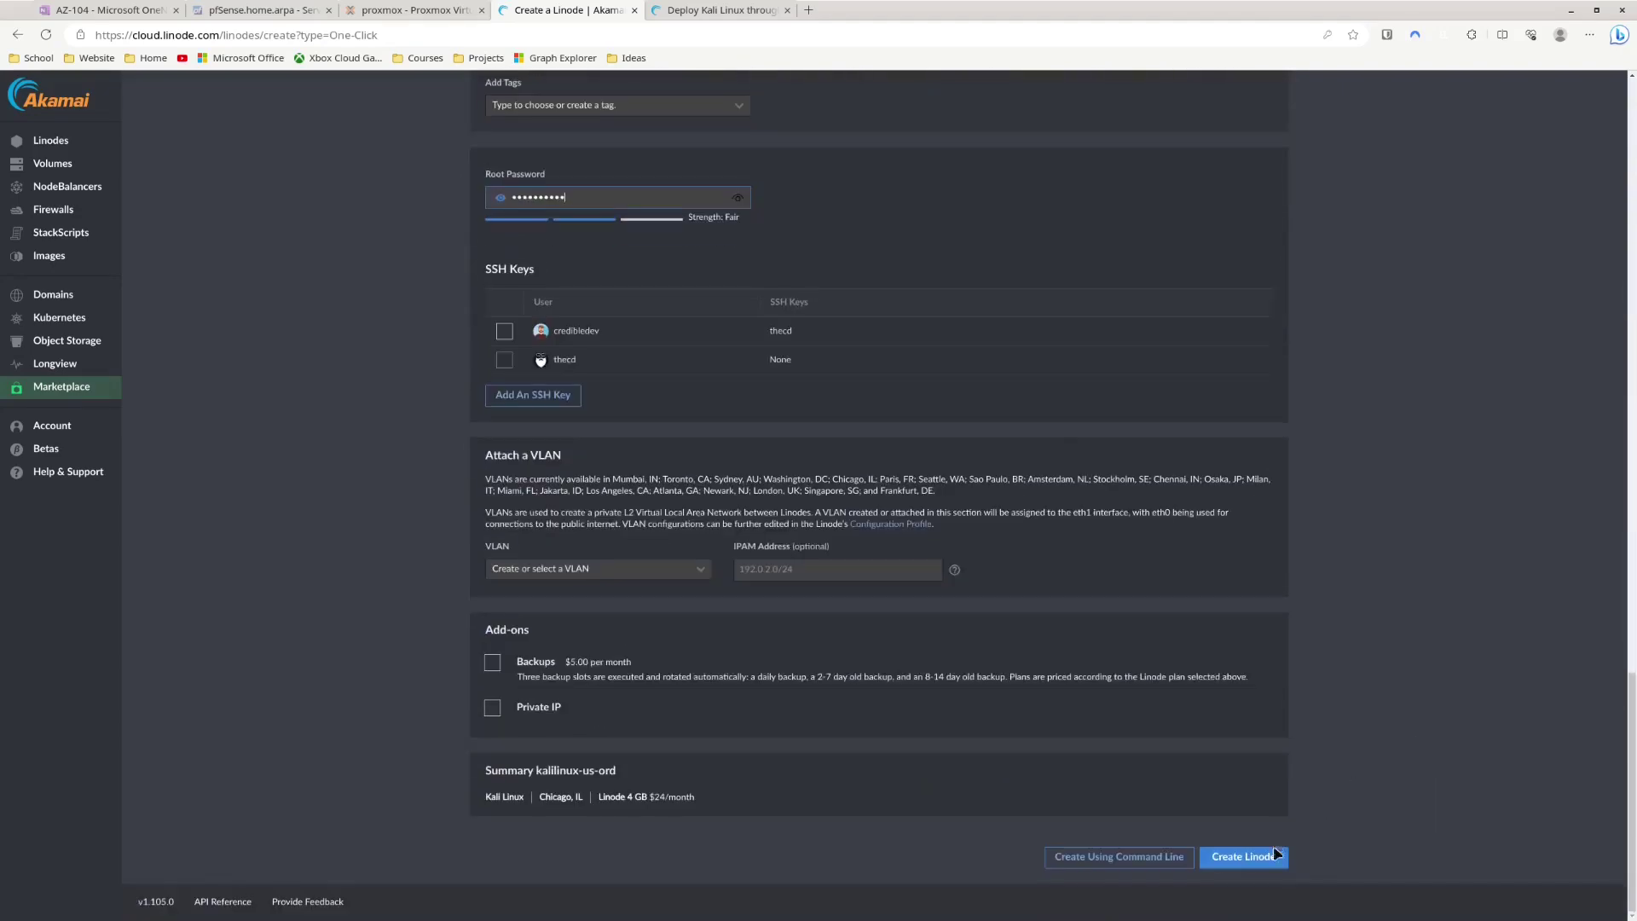
{"action": "left_click", "coordinate": [1283, 857]}
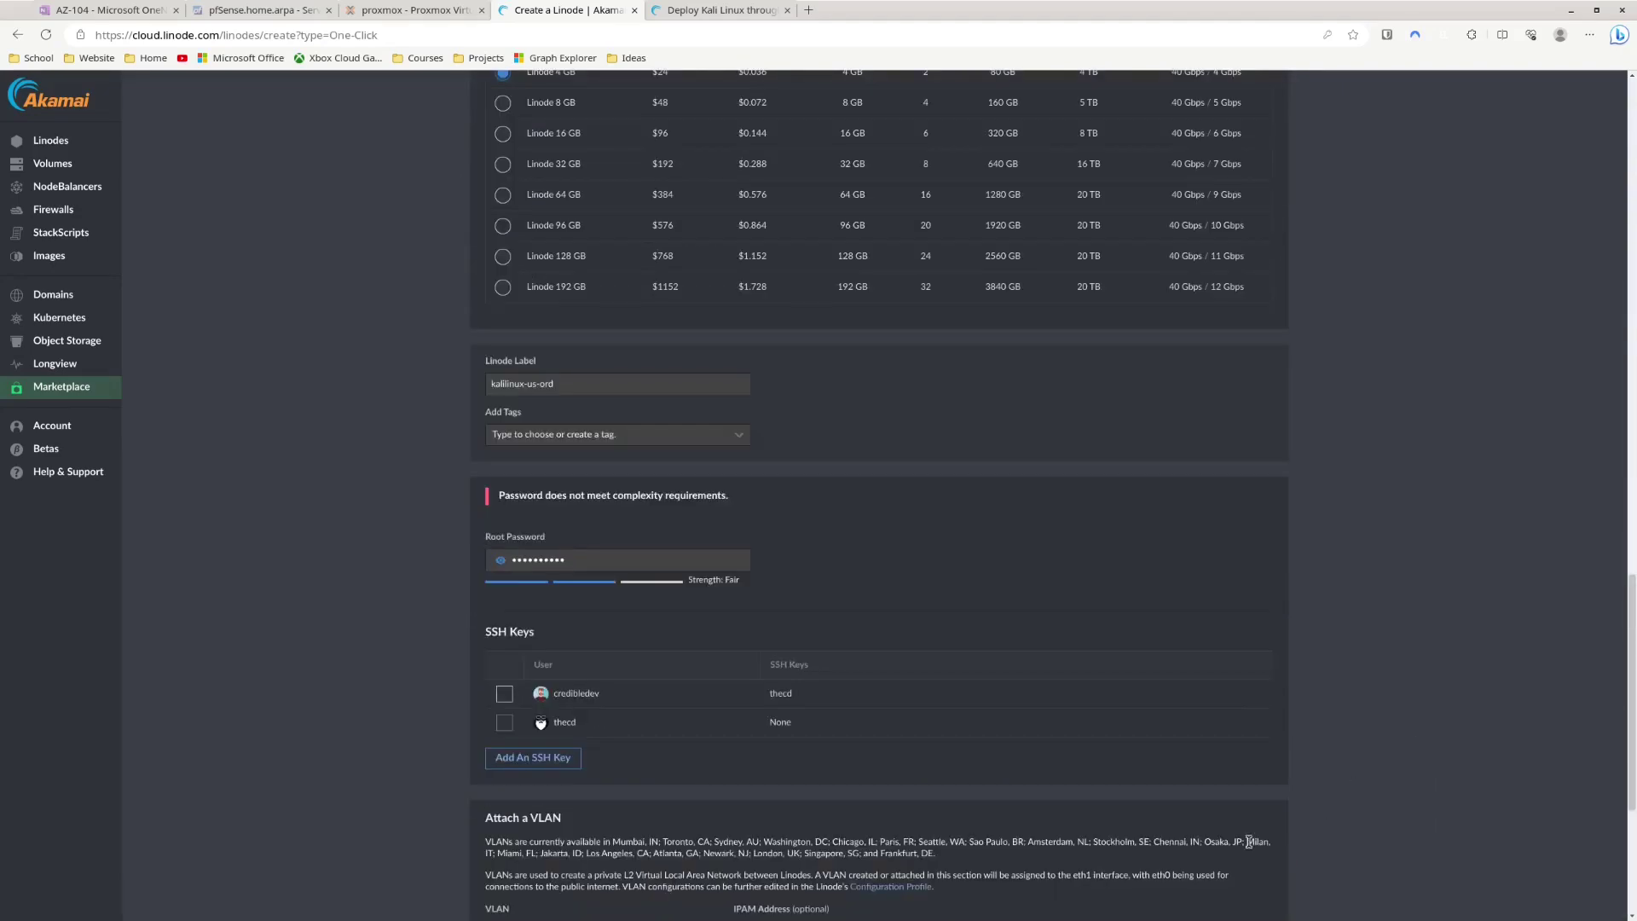
Replace the root password with a stronger one and create kalilinux-us-ord
{"action": "double_click", "coordinate": [623, 564]}
{"action": "type", "text": "**********"}
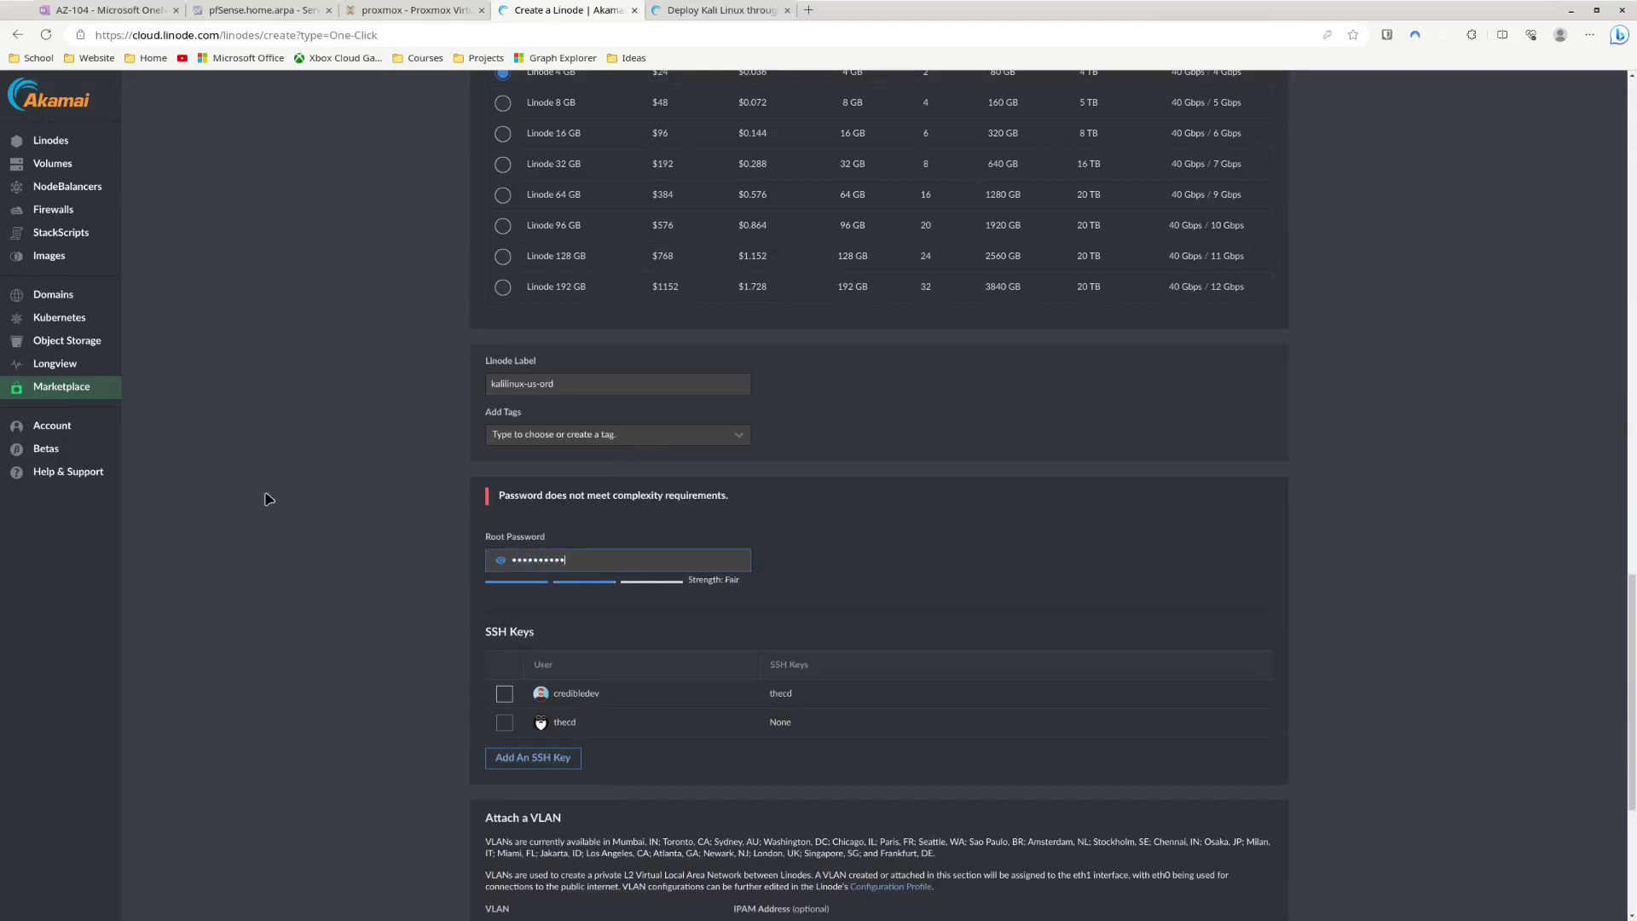
{"action": "type", "text": "**"}
{"action": "left_click", "coordinate": [1270, 643]}
{"action": "scroll", "coordinate": [1271, 643], "scroll_direction": "down", "scroll_amount": 4}
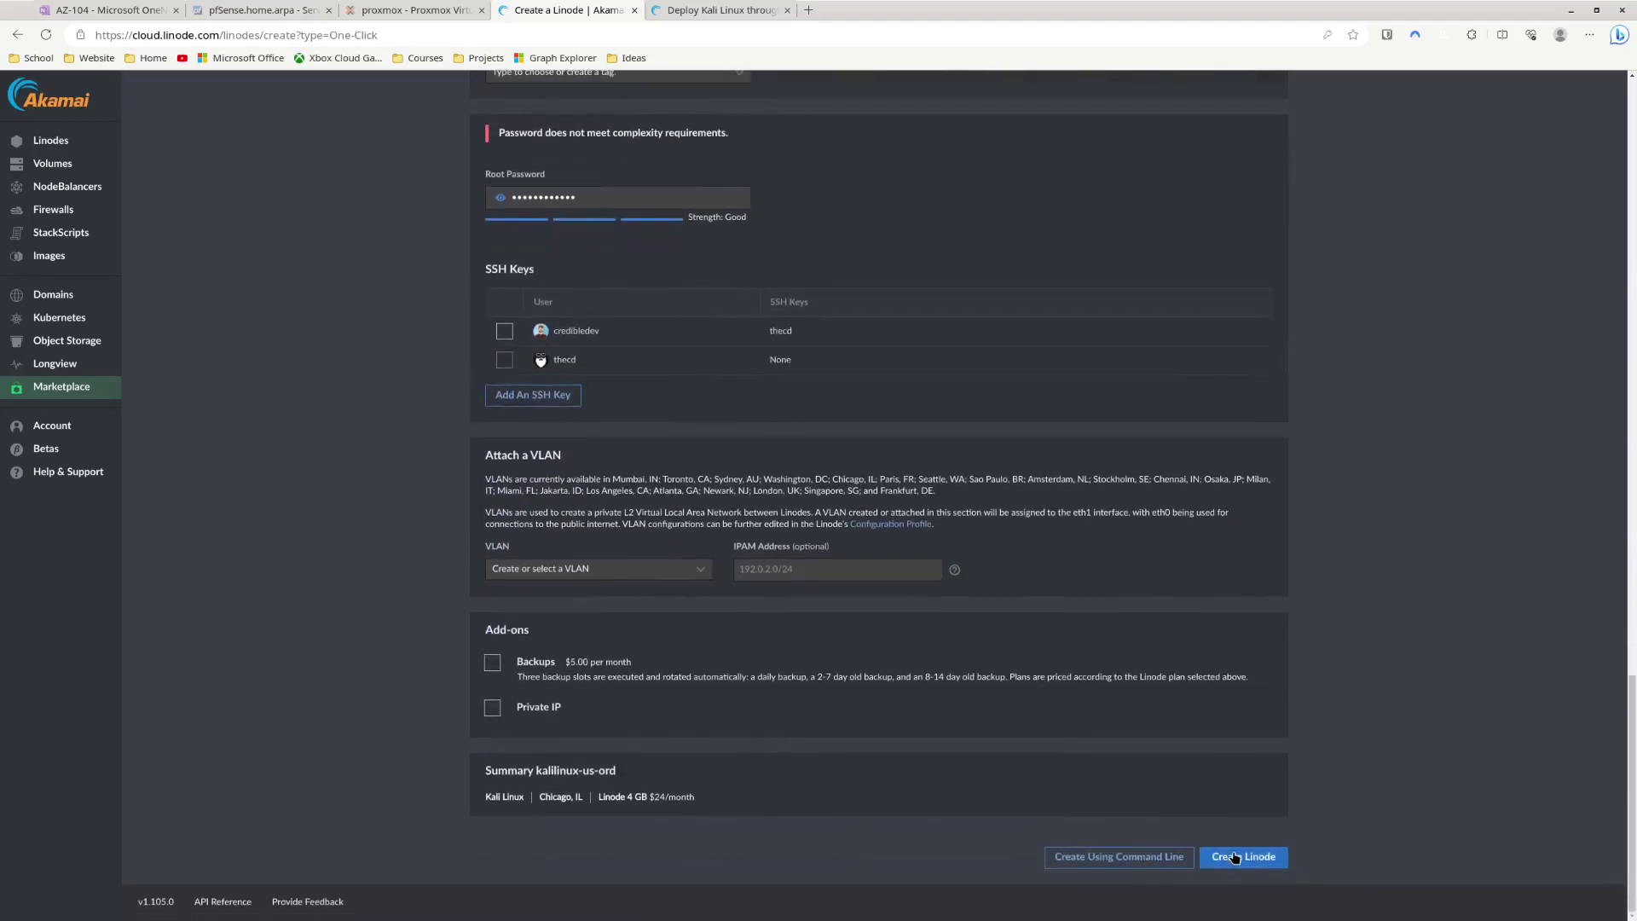
{"action": "left_click", "coordinate": [1236, 856]}
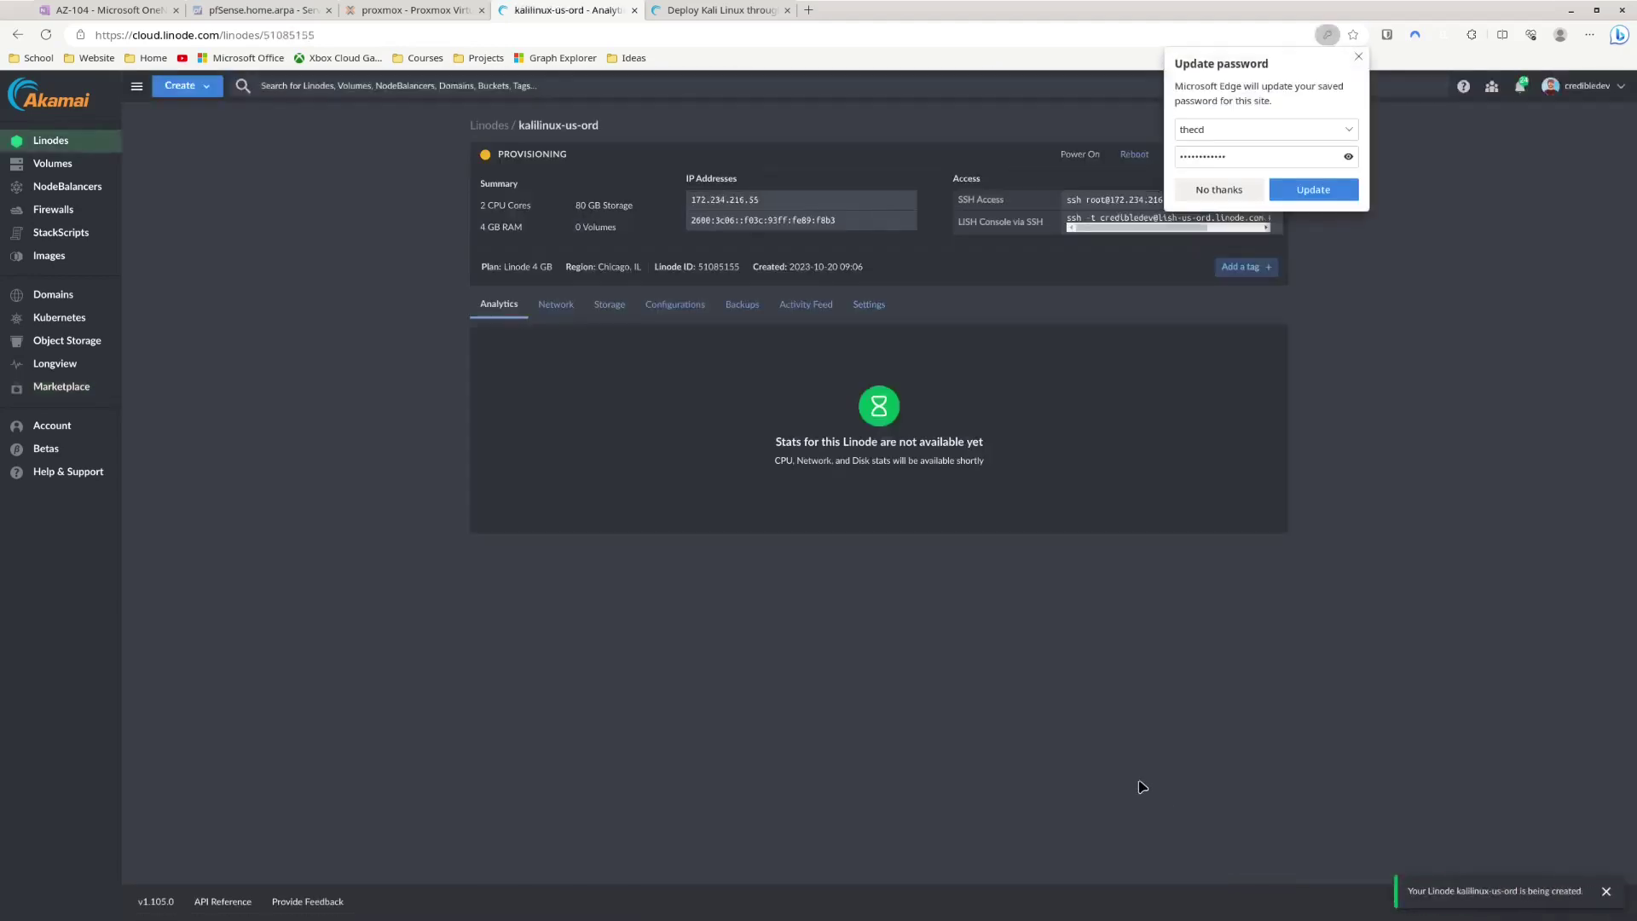
Dismiss Edge's Update password popup while kalilinux-us-ord boots to Running
{"action": "left_click", "coordinate": [1358, 57]}
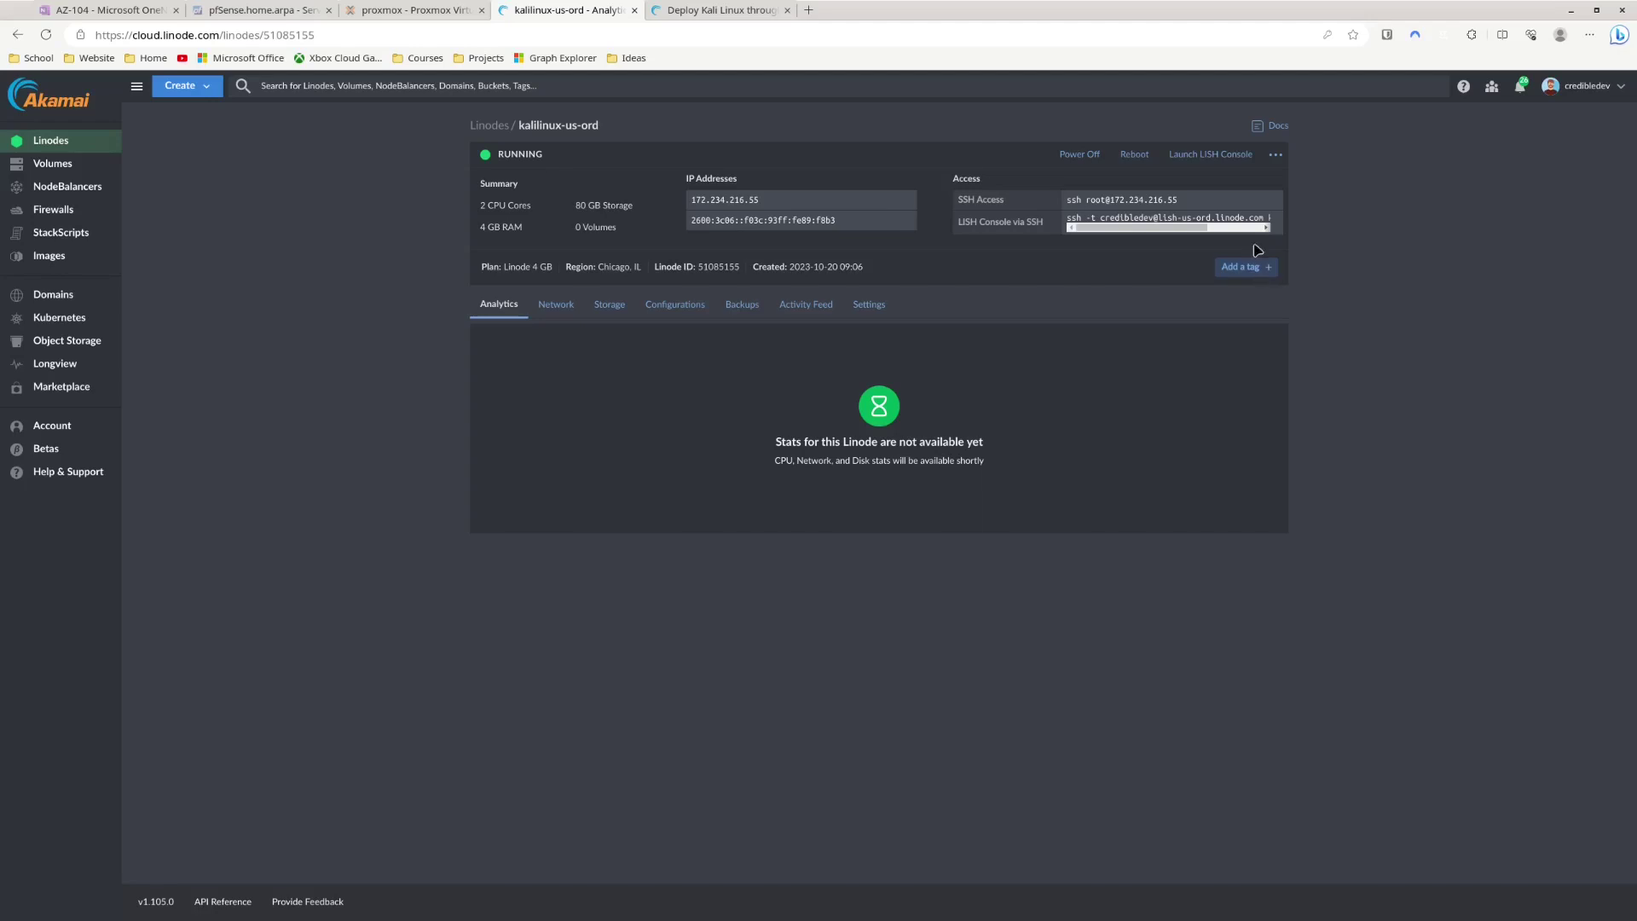
Launch the LISH console for kalilinux-us-ord and move its window down and right
{"action": "left_click", "coordinate": [1177, 160]}
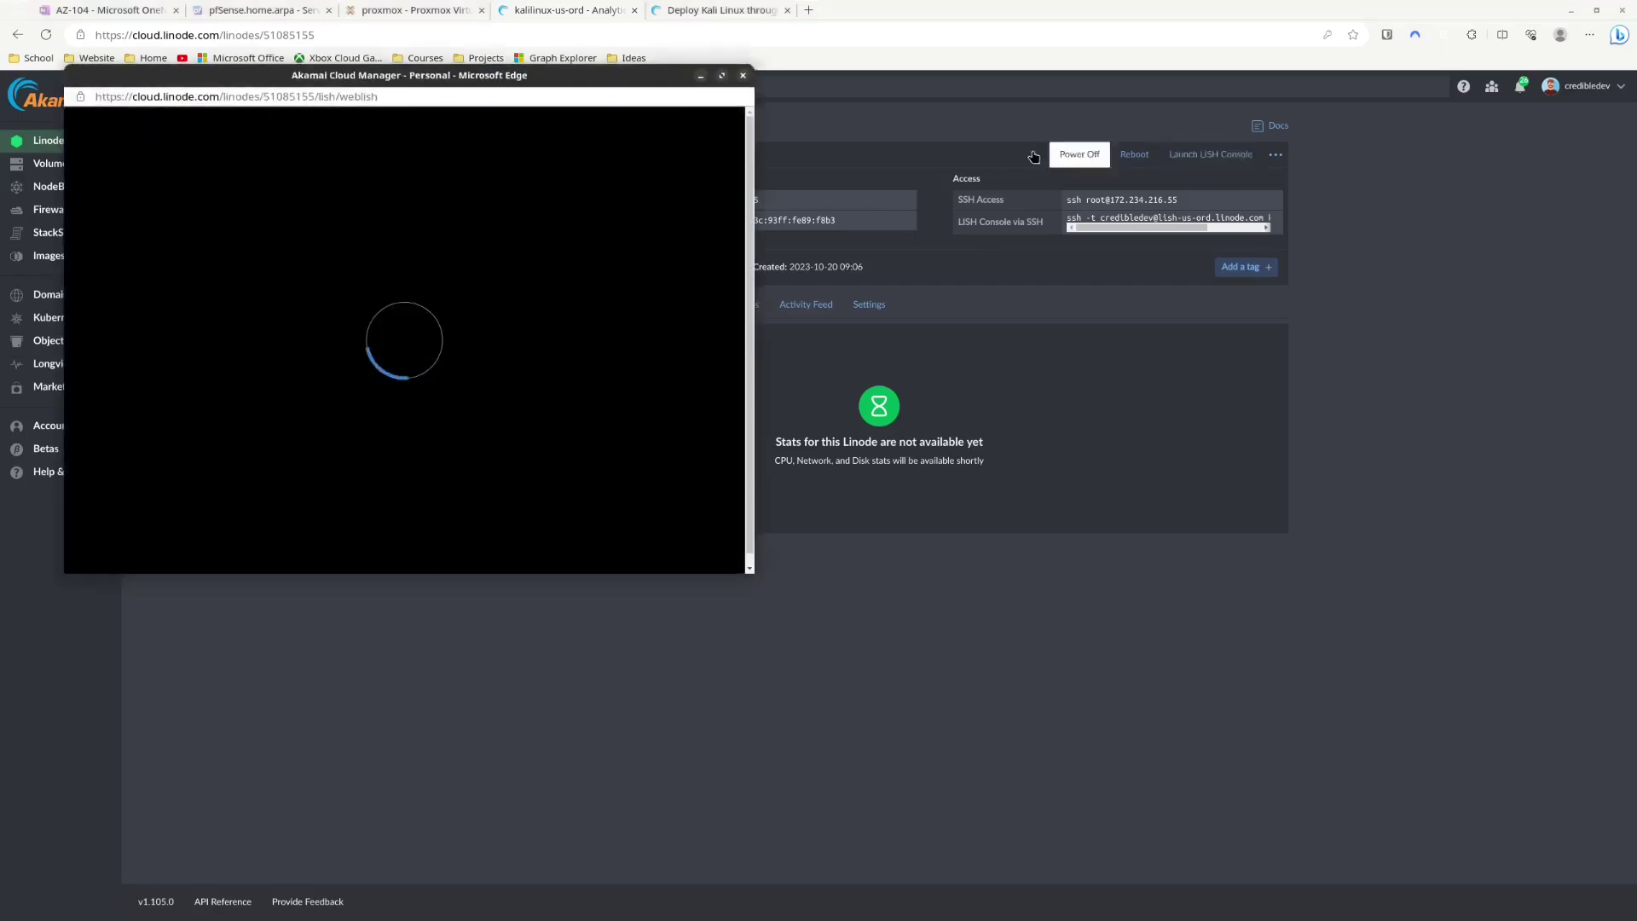
{"action": "left_click_drag", "start_coordinate": [661, 95], "coordinate": [798, 226]}
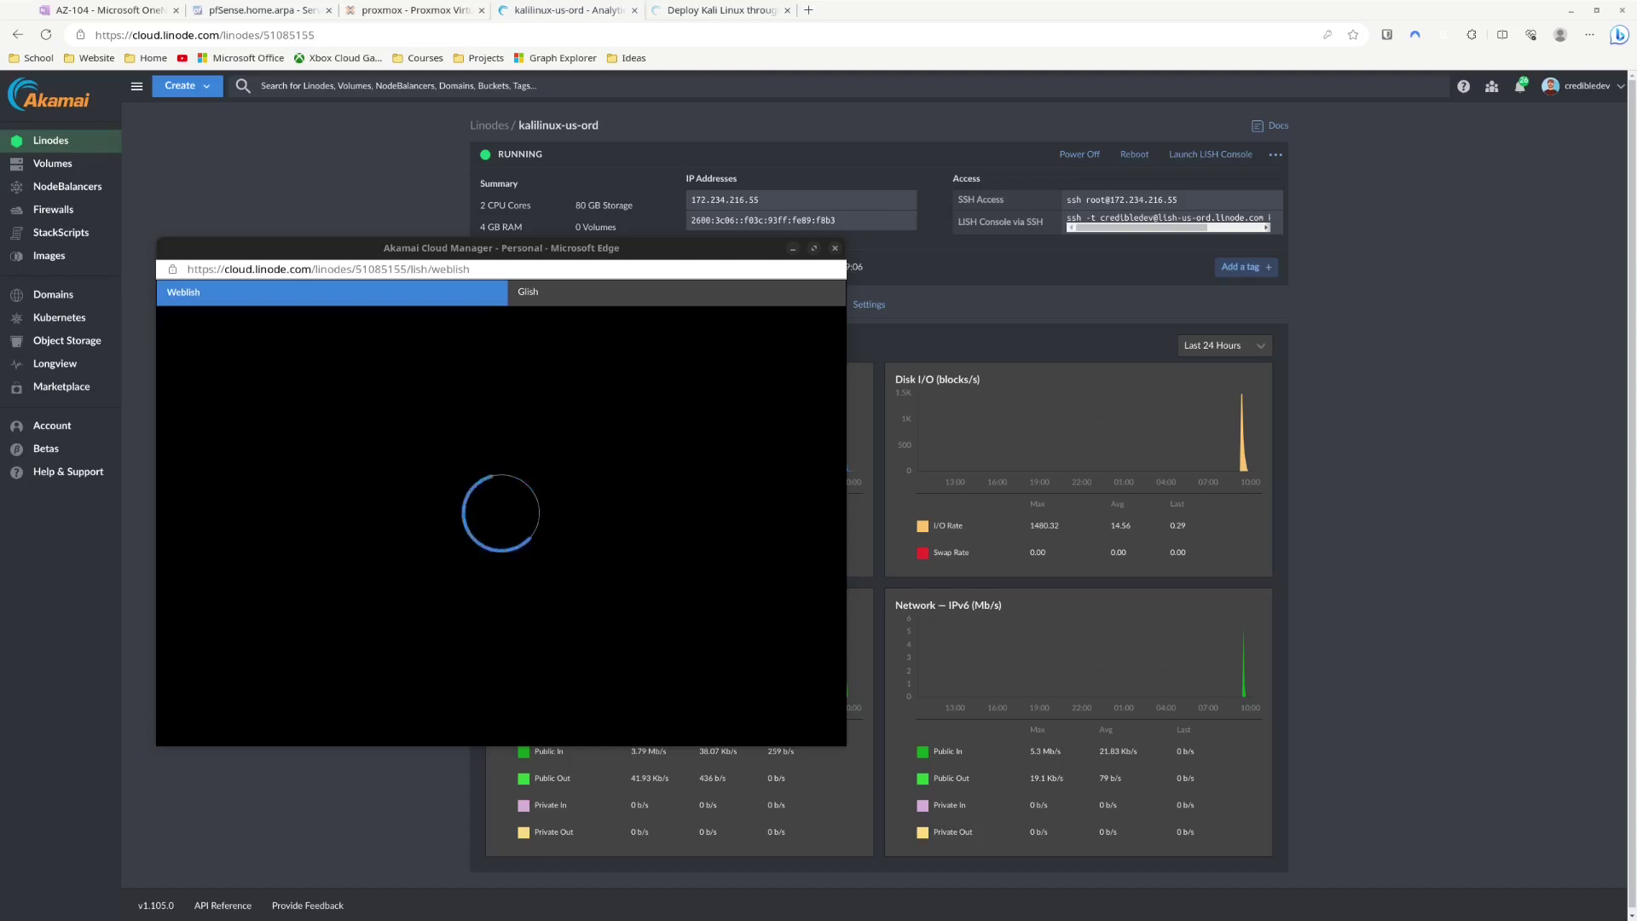
Clear the terminal and paste the ssh -L 61000:localhost:5901 tunnel command
{"action": "key", "text": "alt+Tab"}
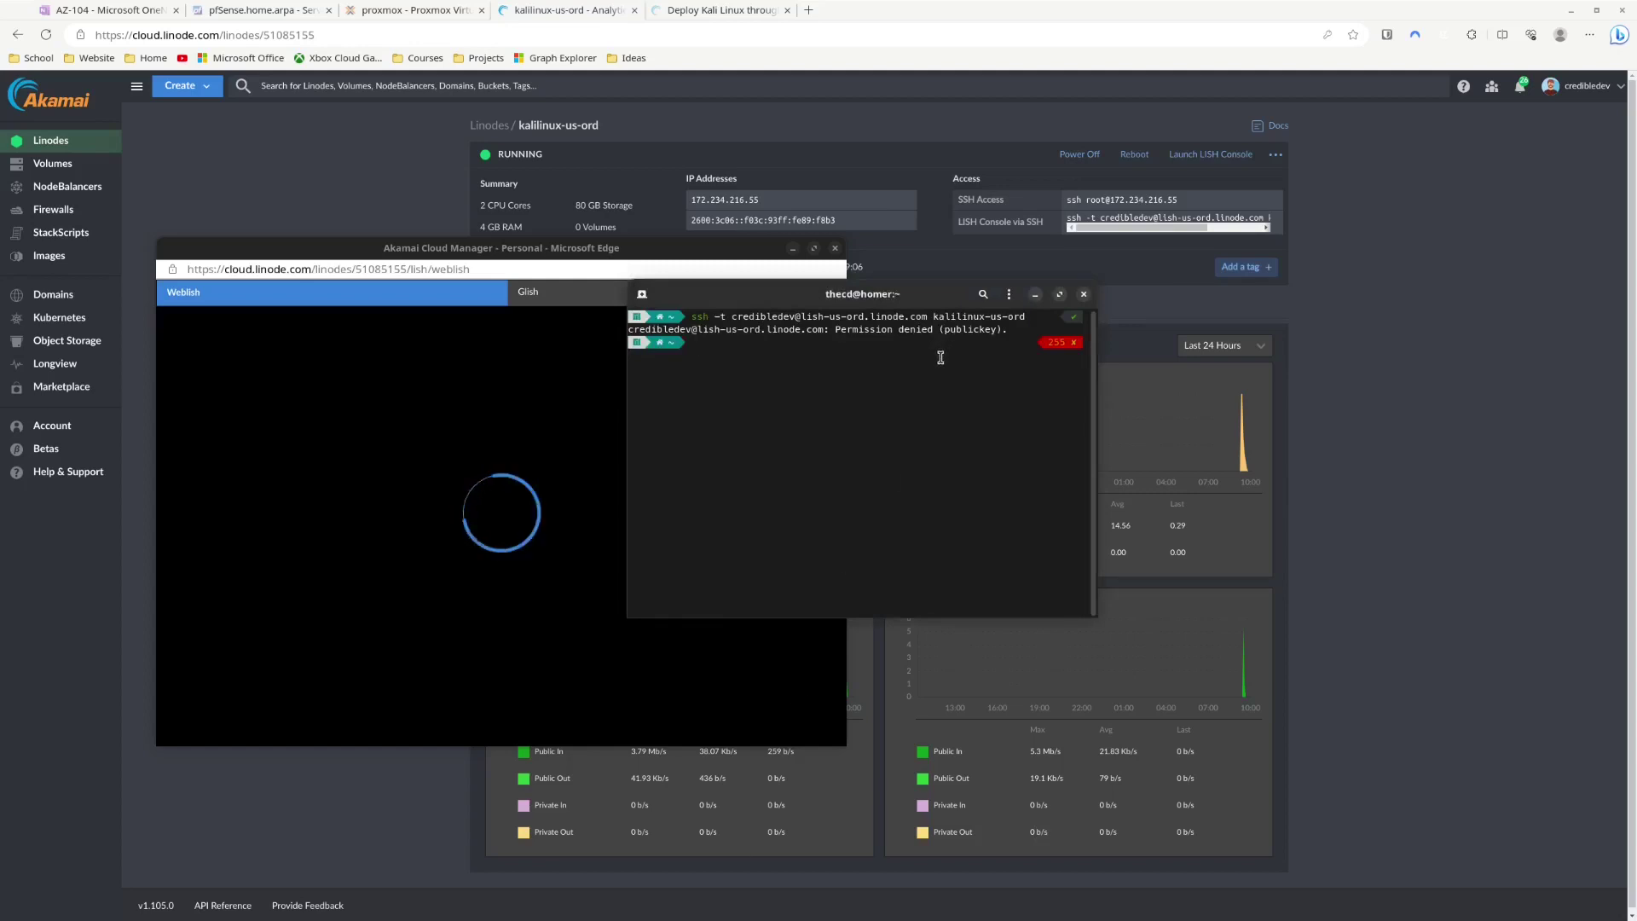
{"action": "type", "text": "clear"}
{"action": "key", "text": "Return"}
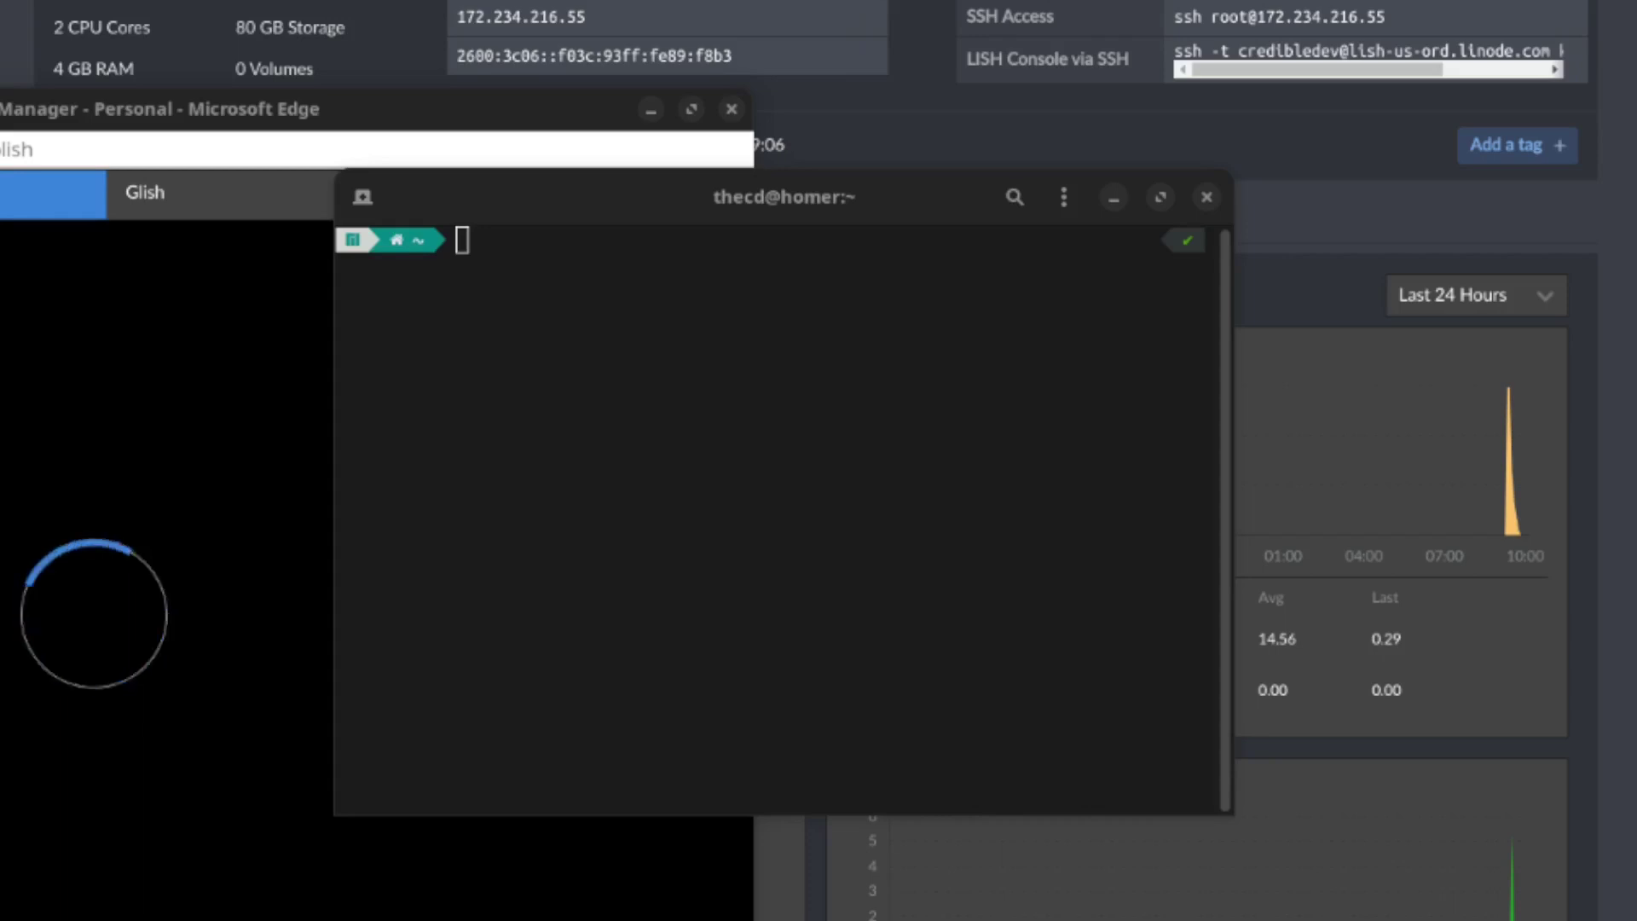
{"action": "right_click", "coordinate": [994, 445]}
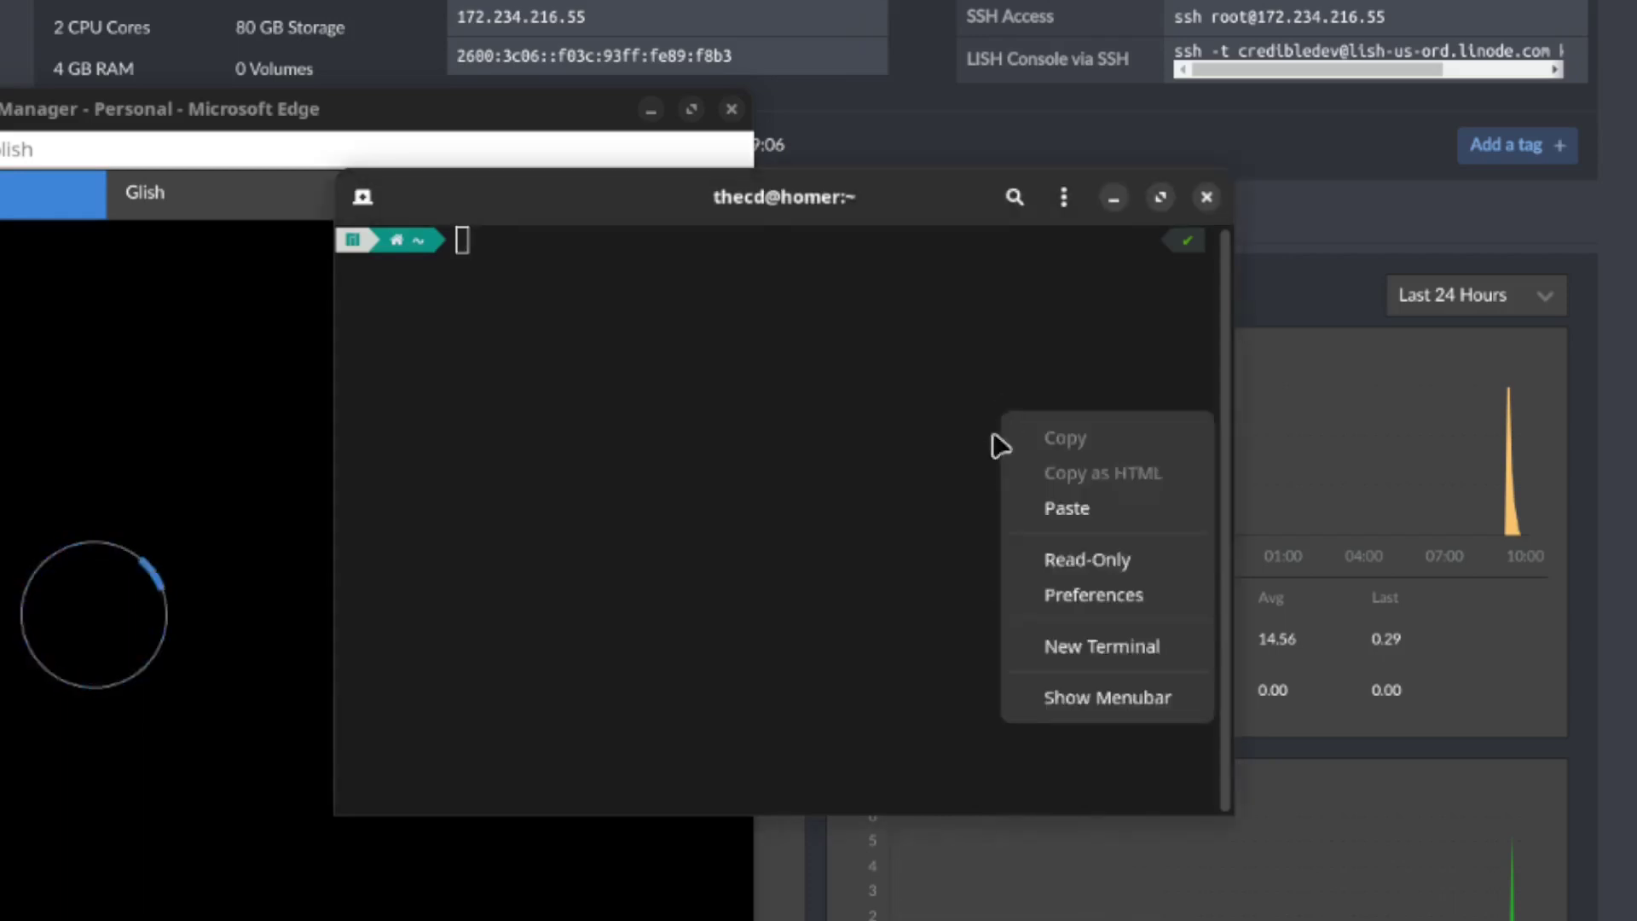
{"action": "left_click", "coordinate": [1051, 510]}
Replace the username placeholder with the VNC user and linode_ip with 172.234.216.55
{"action": "key", "text": "End"}
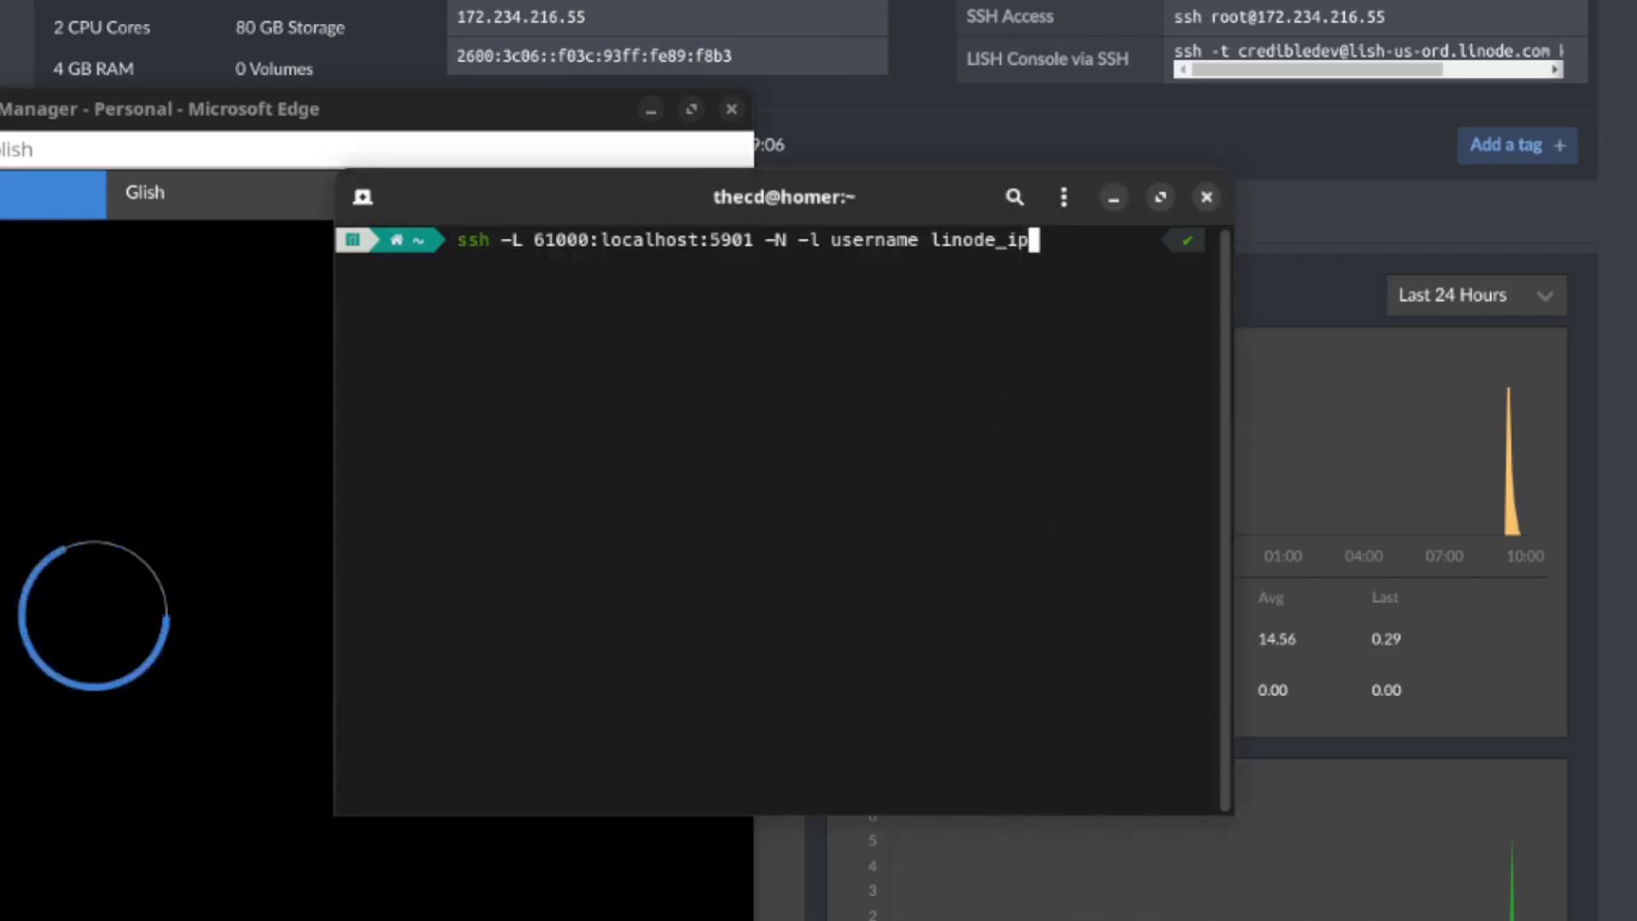
{"action": "key", "text": "Left"}
{"action": "key", "text": "Left"}
{"action": "key", "text": "Left"}
{"action": "key", "text": "Left"}
{"action": "key", "text": "Left"}
{"action": "key", "text": "Left"}
{"action": "key", "text": "Left"}
{"action": "key", "text": "Left"}
{"action": "key", "text": "Left"}
{"action": "key", "text": "Left"}
{"action": "key", "text": "Left"}
{"action": "key", "text": "Left"}
{"action": "key", "text": "Left"}
{"action": "key", "text": "Left"}
{"action": "key", "text": "Left"}
{"action": "key", "text": "Left"}
{"action": "key", "text": "Left"}
{"action": "key", "text": "Left"}
{"action": "key", "text": "Left"}
{"action": "key", "text": "Left"}
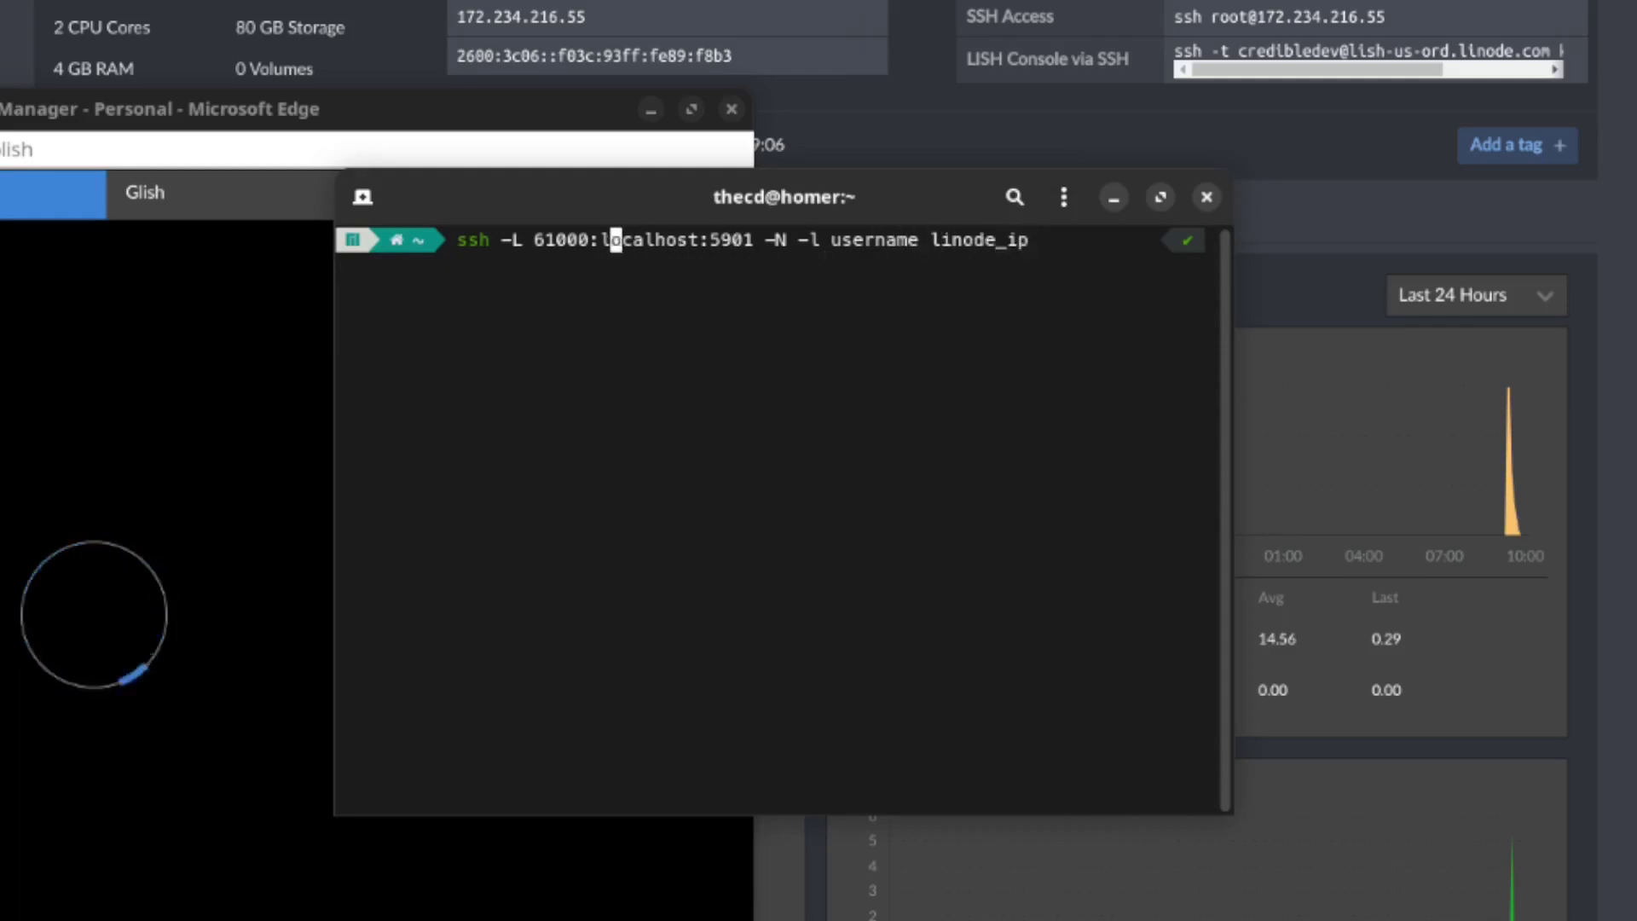
{"action": "key", "text": "Left"}
{"action": "key", "text": "Left"}
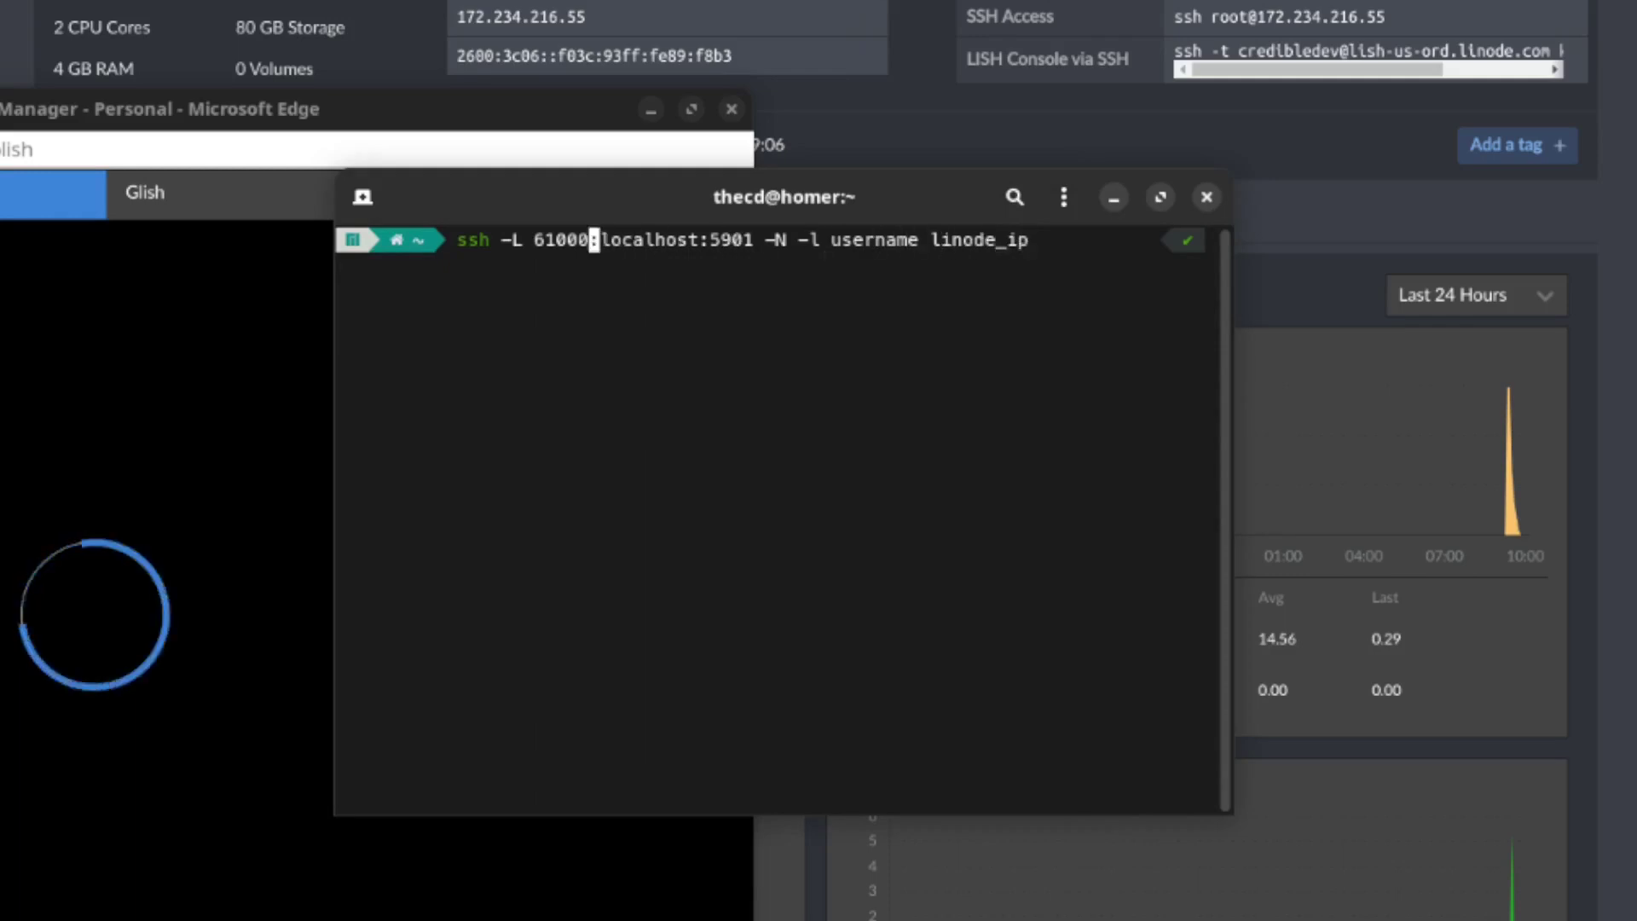
{"action": "key", "text": "Right"}
{"action": "key", "text": "Right"}
{"action": "key", "text": "Right"}
{"action": "key", "text": "Right"}
{"action": "key", "text": "Right"}
{"action": "key", "text": "Right"}
{"action": "key", "text": "Right"}
{"action": "key", "text": "Right"}
{"action": "key", "text": "Right"}
{"action": "key", "text": "Right"}
{"action": "key", "text": "Right"}
{"action": "key", "text": "Right"}
{"action": "key", "text": "Right"}
{"action": "key", "text": "Right"}
{"action": "key", "text": "Right"}
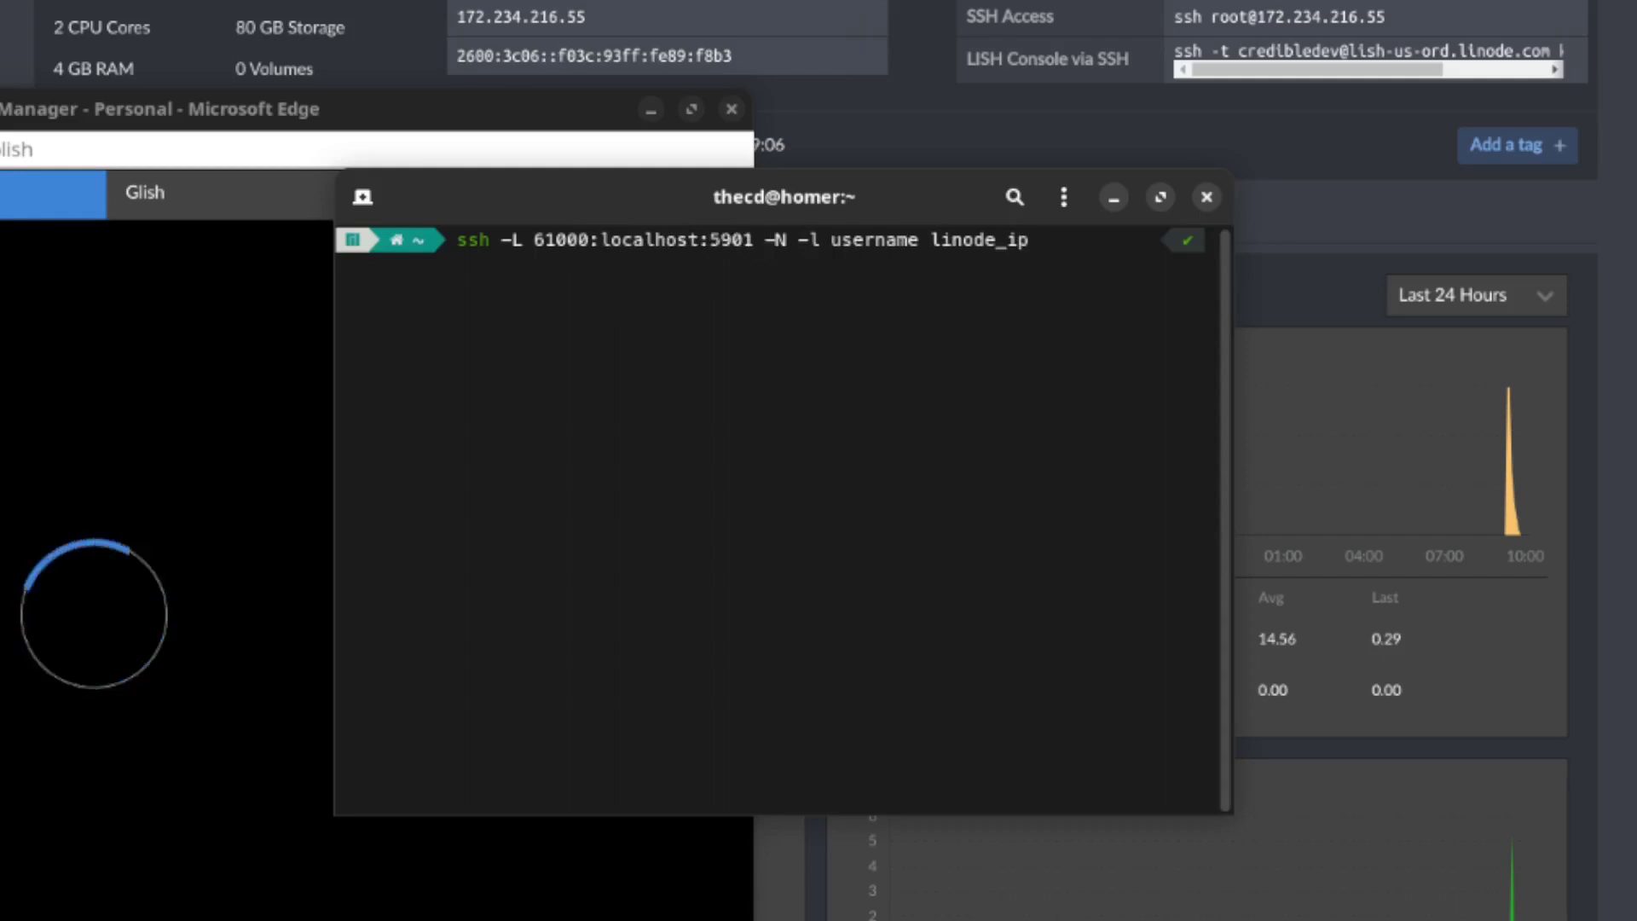
{"action": "key", "text": "Right"}
{"action": "key", "text": "Right"}
{"action": "key", "text": "Right"}
{"action": "key", "text": "Right"}
{"action": "key", "text": "Right"}
{"action": "key", "text": "Right"}
{"action": "key", "text": "Right"}
{"action": "key", "text": "Right"}
{"action": "key", "text": "Right"}
{"action": "key", "text": "Right"}
{"action": "key", "text": "Right"}
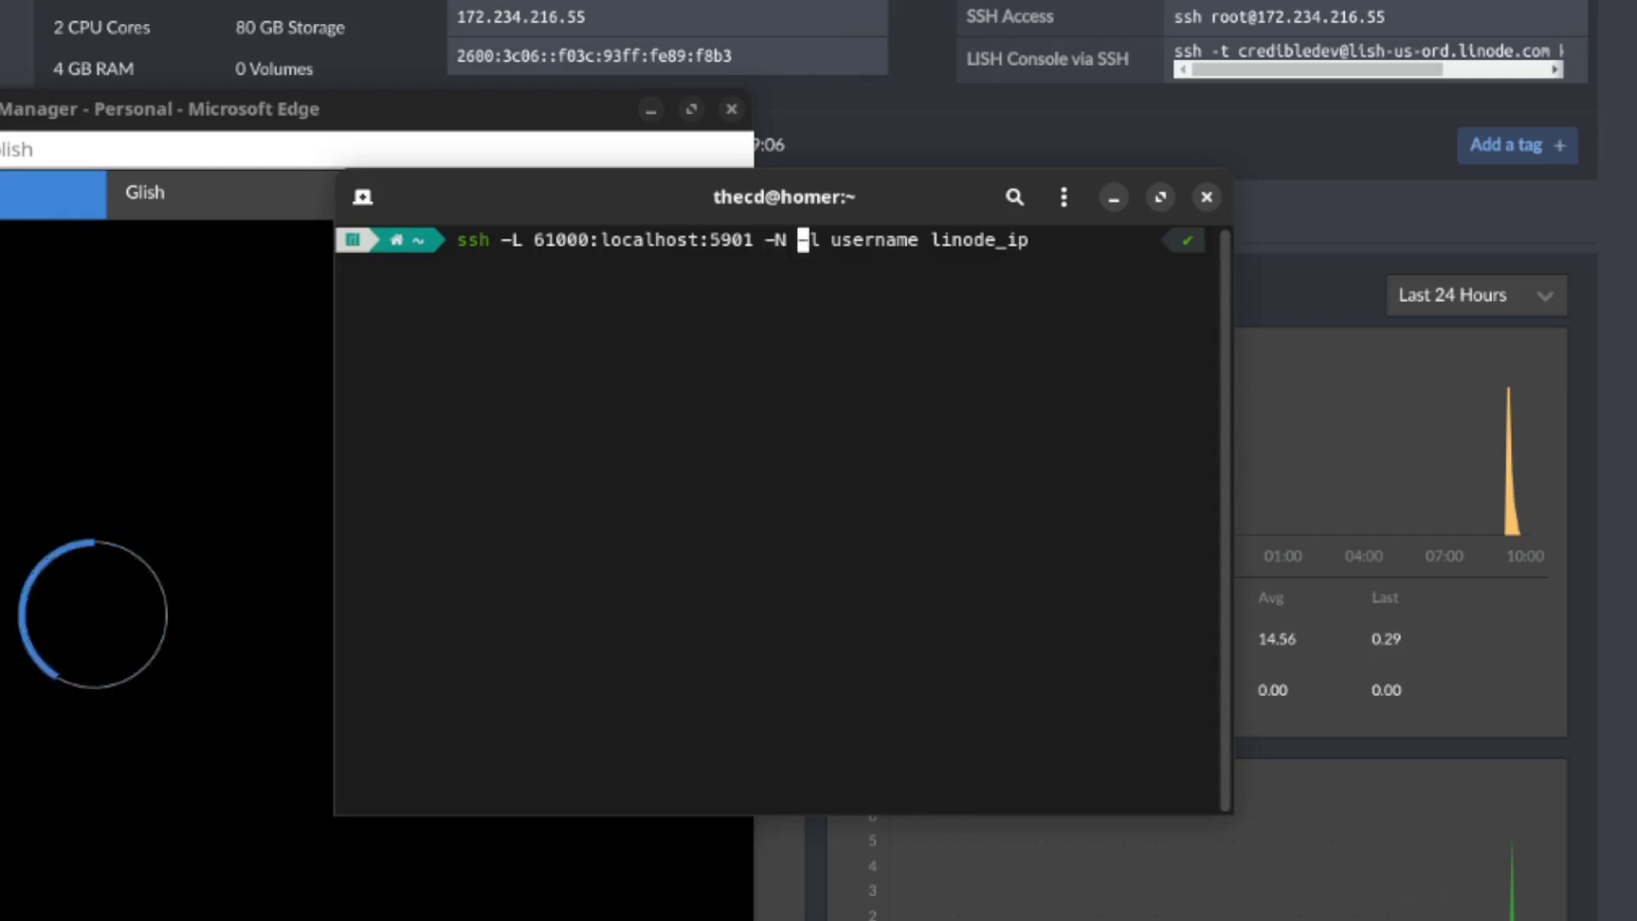
{"action": "key", "text": "Right"}
{"action": "key", "text": "Right"}
{"action": "key", "text": "Right"}
{"action": "key", "text": "Right"}
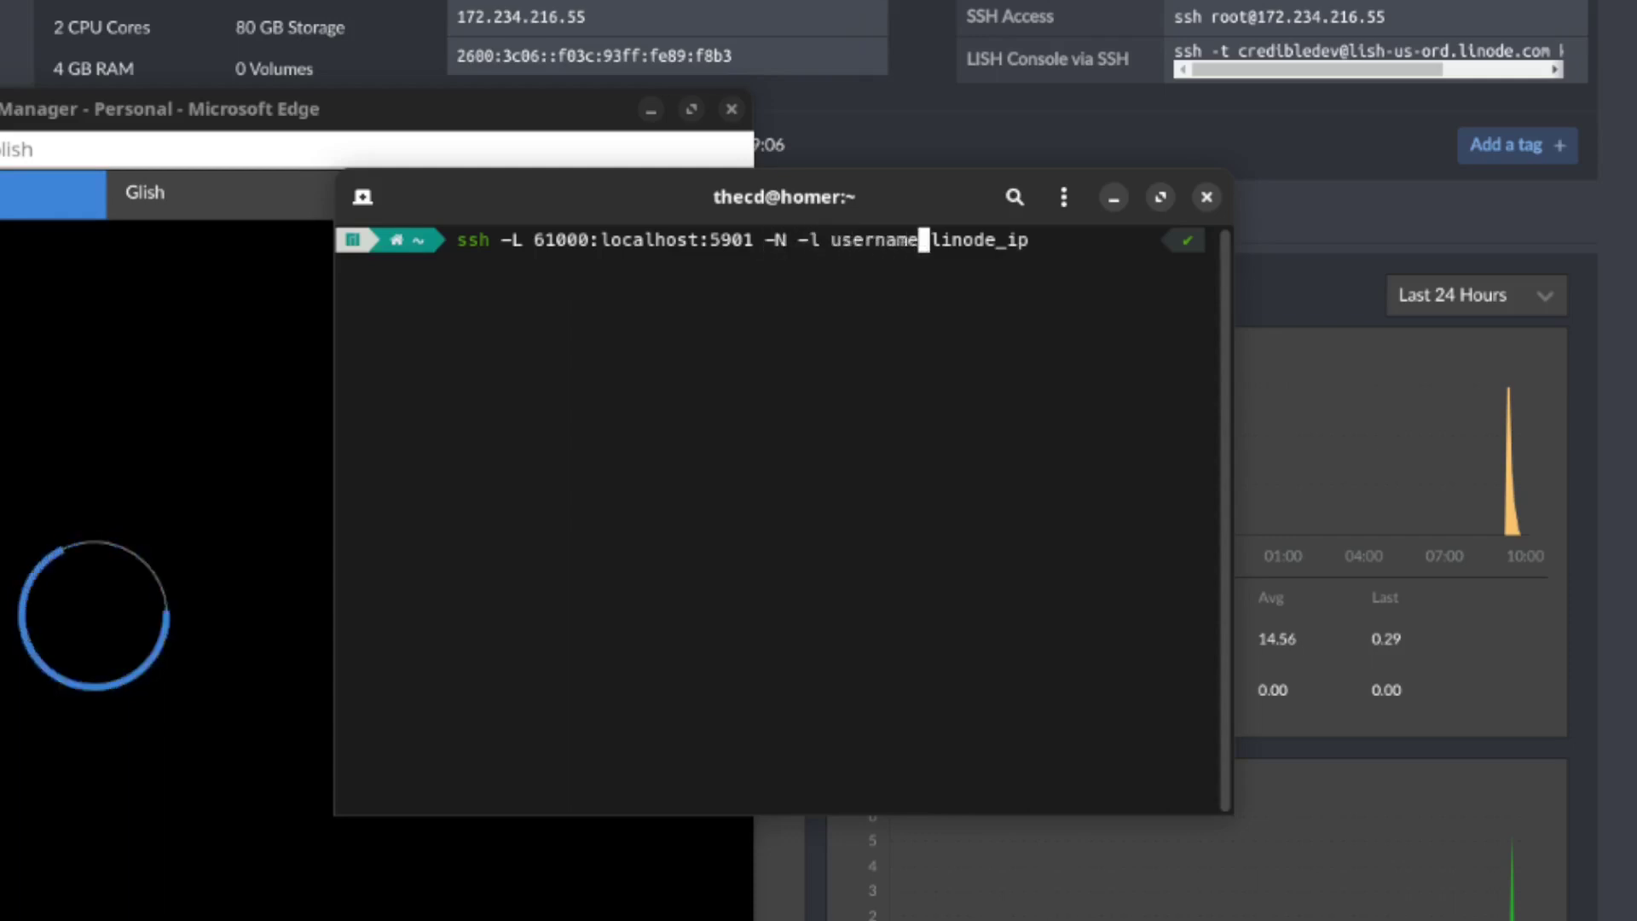
{"action": "key", "text": "BackSpace"}
{"action": "key", "text": "BackSpace"}
{"action": "key", "text": "BackSpace"}
{"action": "key", "text": "BackSpace"}
{"action": "key", "text": "BackSpace"}
{"action": "key", "text": "BackSpace"}
{"action": "key", "text": "BackSpace"}
{"action": "key", "text": "BackSpace"}
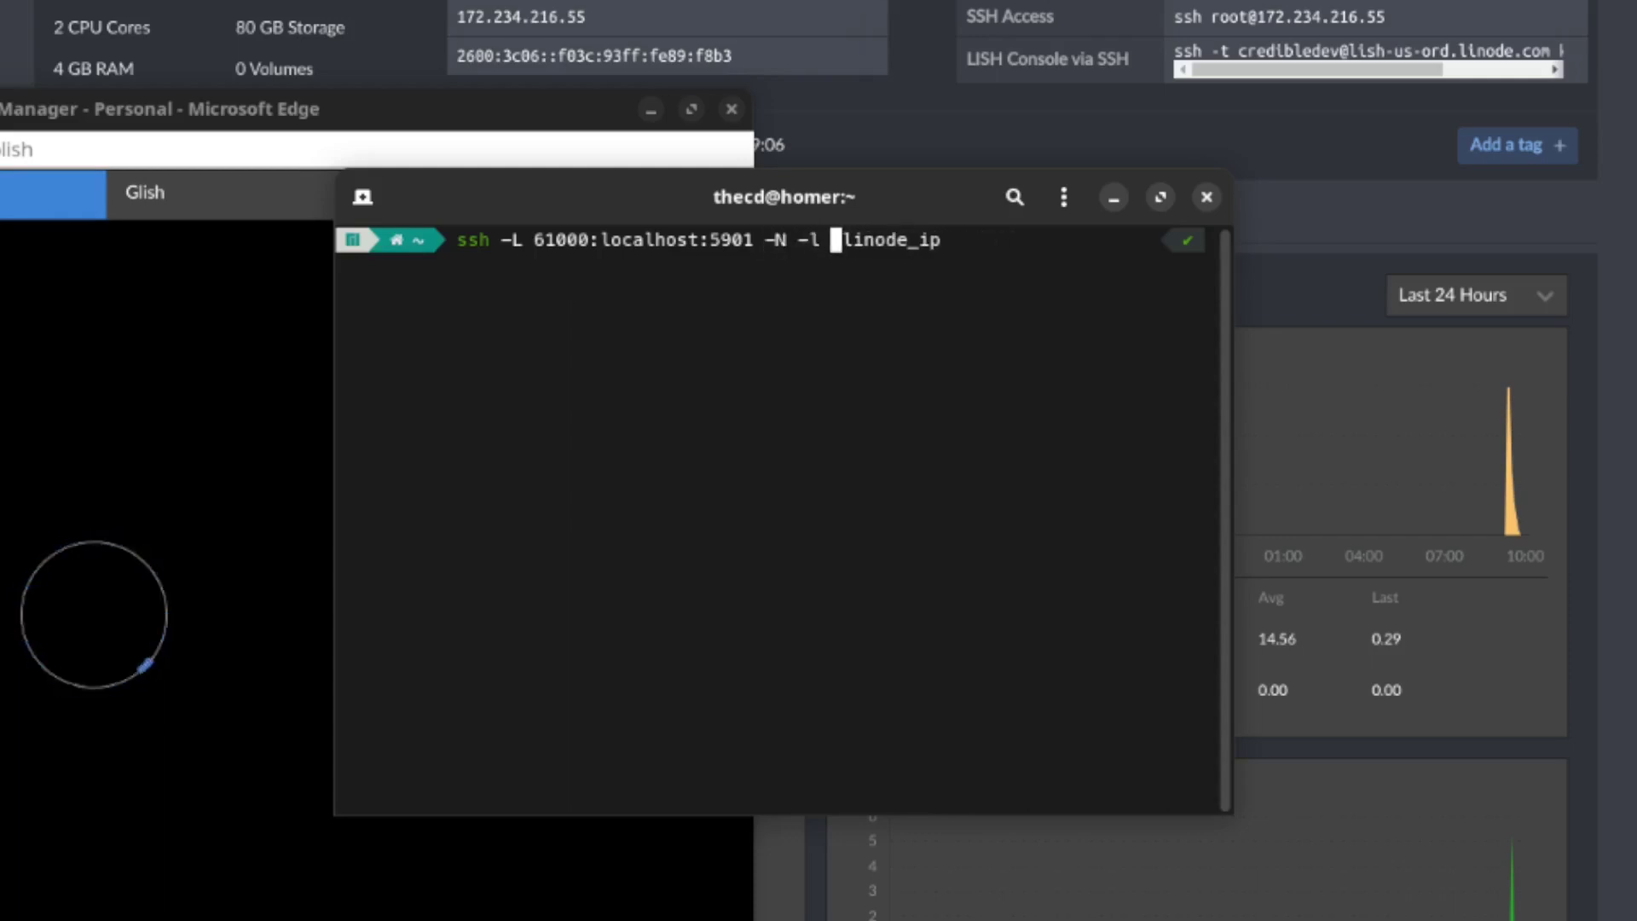
{"action": "type", "text": "thecd"}
{"action": "key", "text": "Right"}
{"action": "key", "text": "Right"}
{"action": "key", "text": "Right"}
{"action": "key", "text": "Right"}
{"action": "key", "text": "Right"}
{"action": "key", "text": "Right"}
{"action": "key", "text": "Right"}
{"action": "key", "text": "Right"}
{"action": "key", "text": "Right"}
{"action": "key", "text": "Right"}
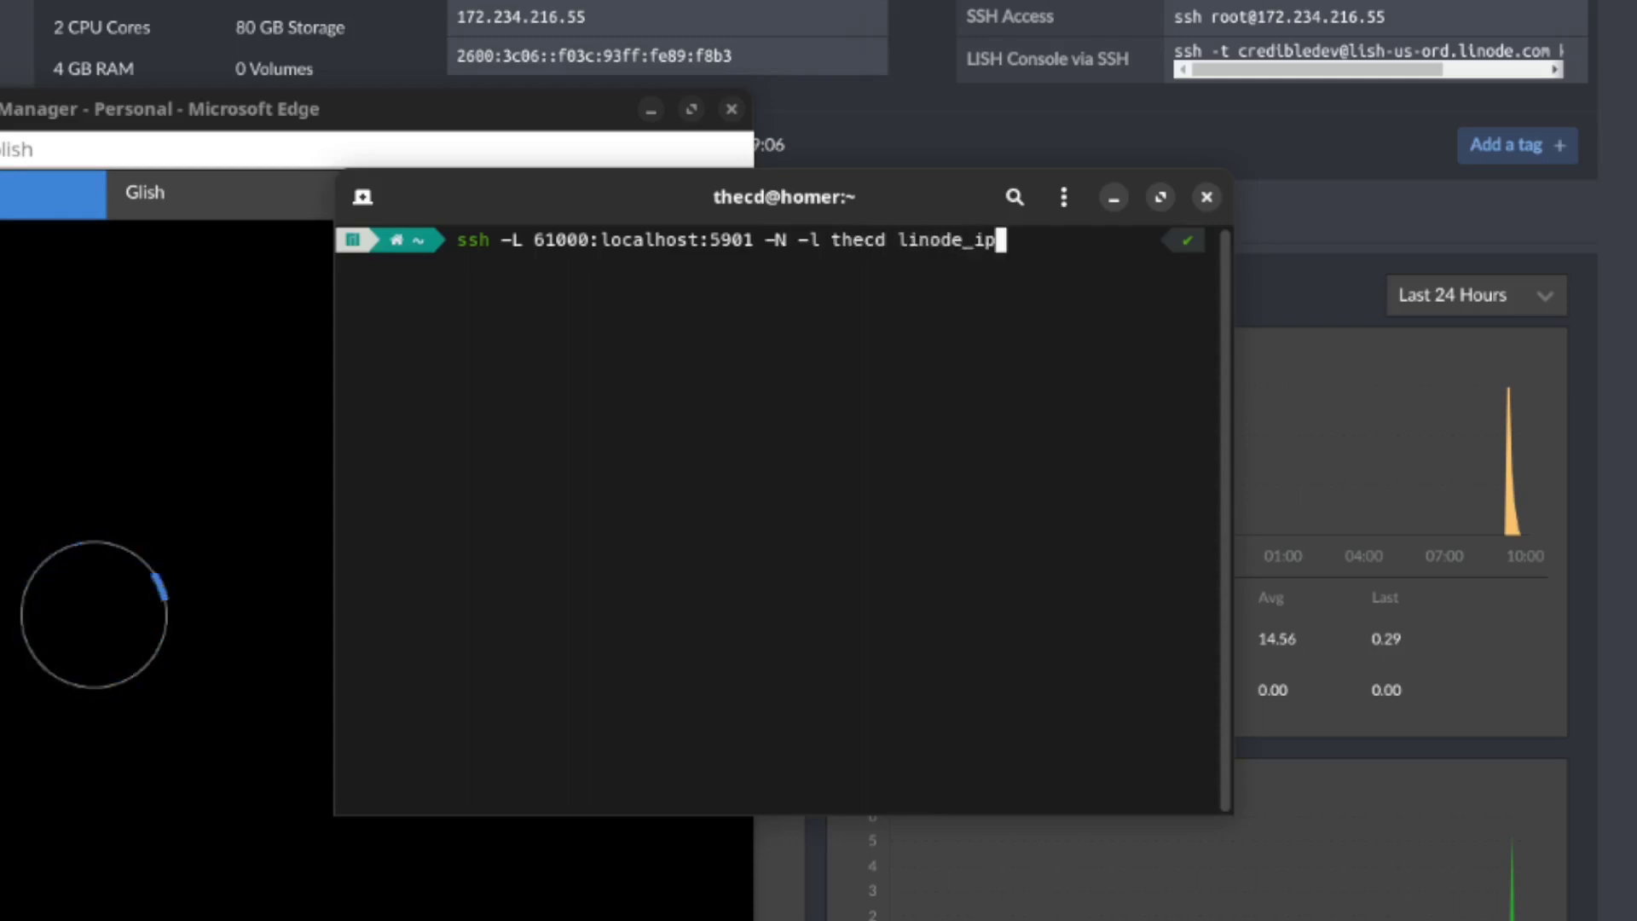
{"action": "key", "text": "BackSpace"}
{"action": "key", "text": "BackSpace"}
{"action": "key", "text": "BackSpace"}
{"action": "key", "text": "BackSpace"}
{"action": "key", "text": "BackSpace"}
{"action": "key", "text": "BackSpace"}
{"action": "key", "text": "BackSpace"}
{"action": "key", "text": "BackSpace"}
{"action": "key", "text": "BackSpace"}
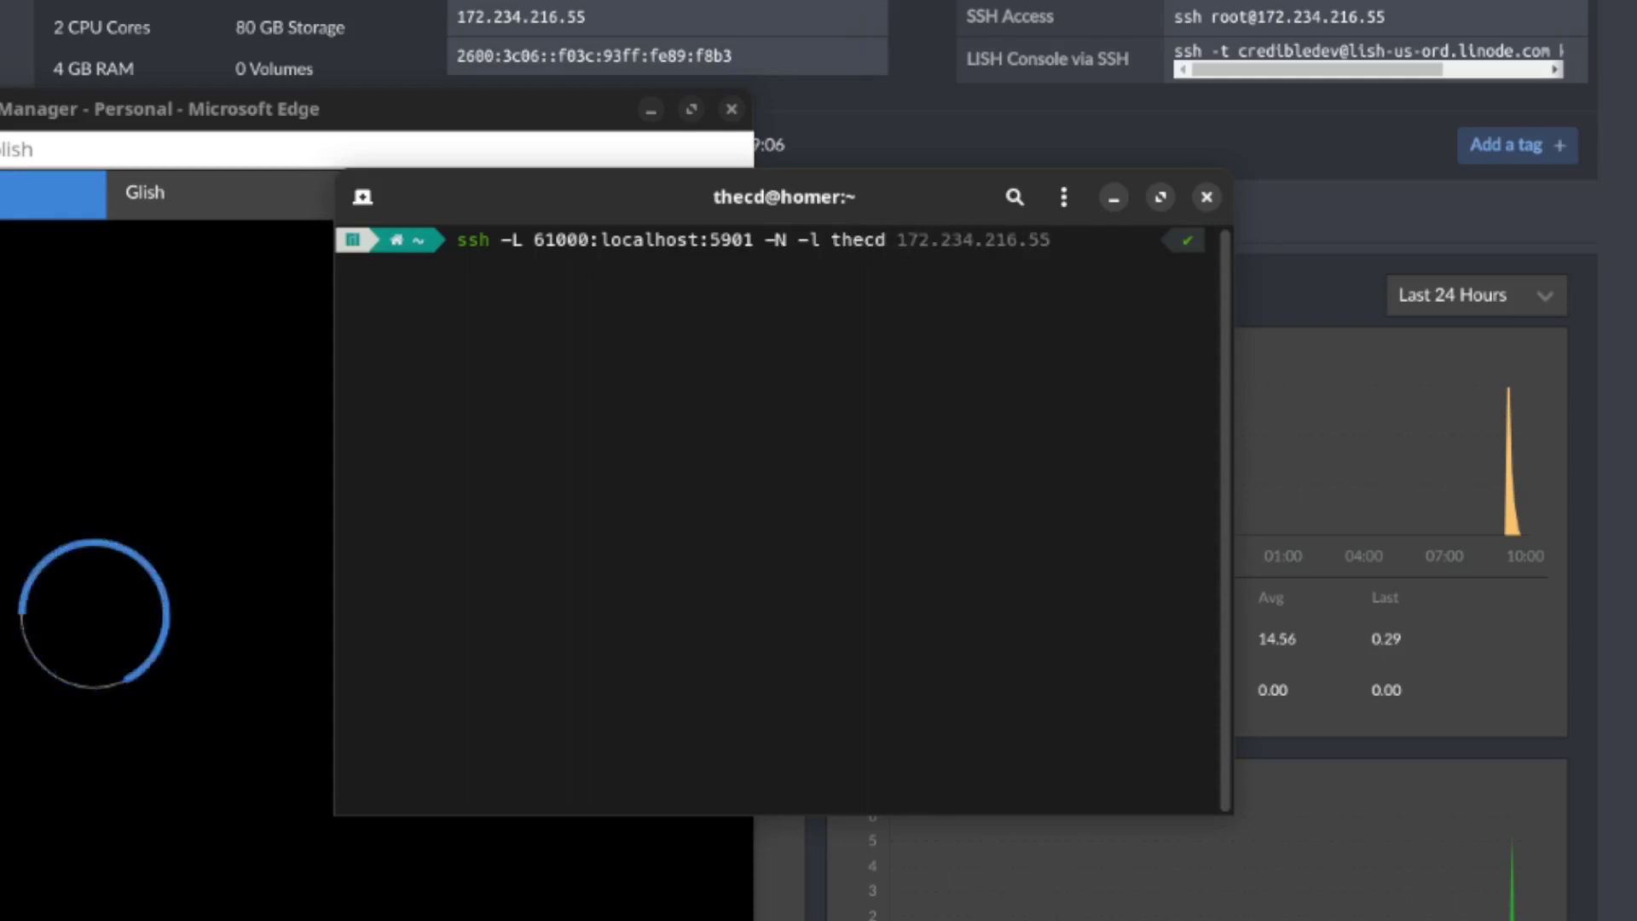
{"action": "key", "text": "Right"}
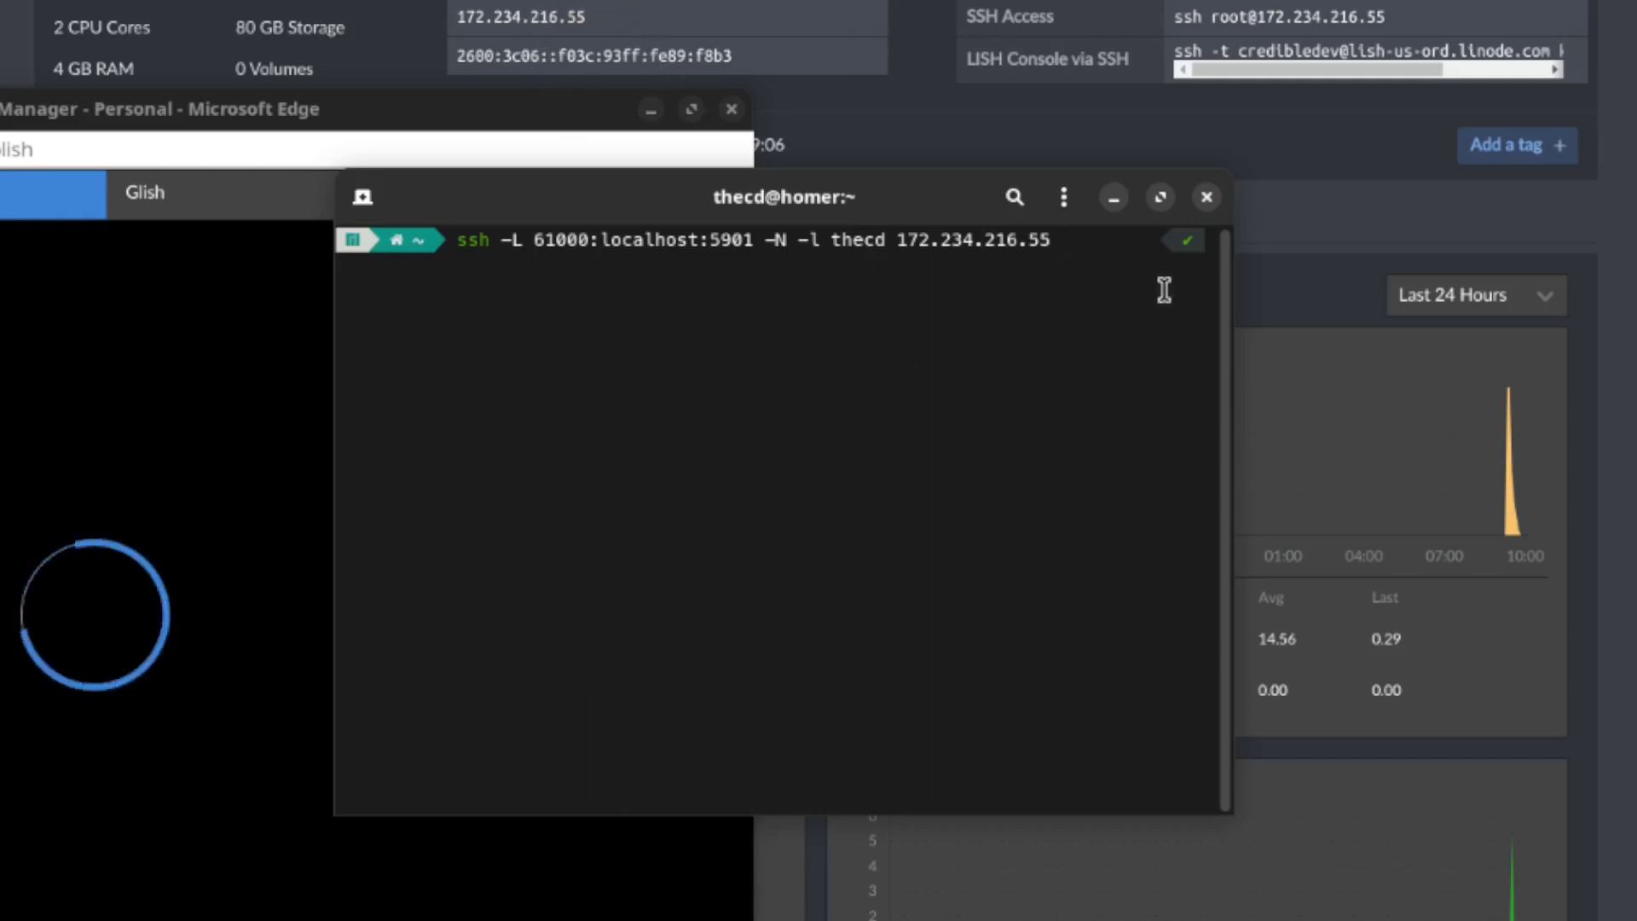
Run the ssh tunnel with the VNC user's password, then bring Remmina over the terminal
{"action": "key", "text": "Return"}
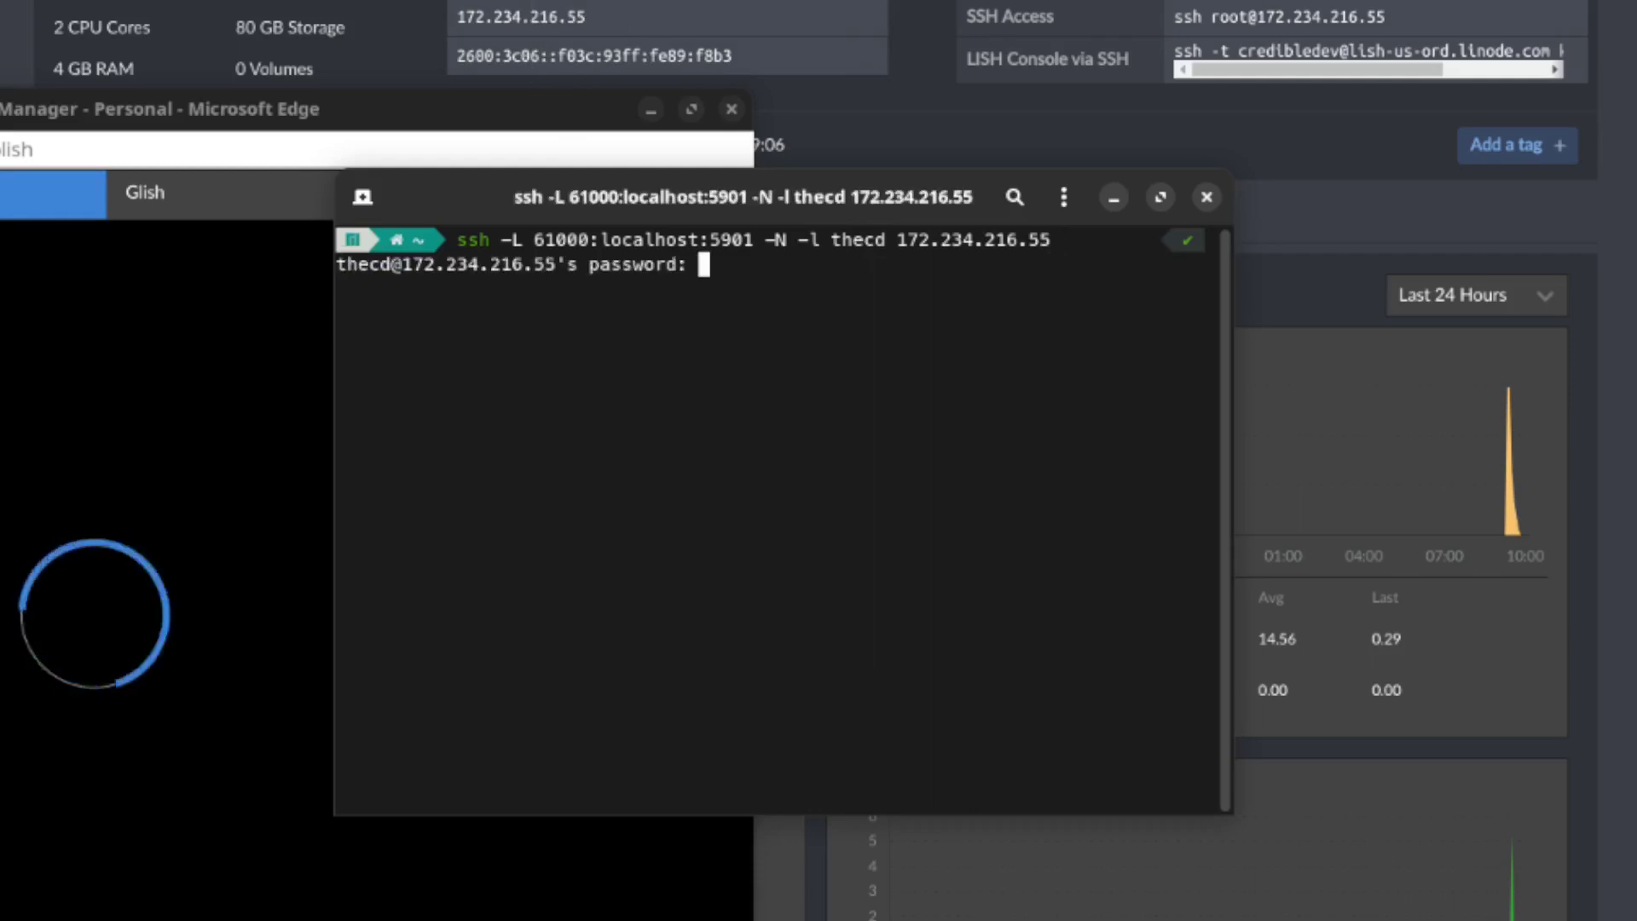
{"action": "key", "text": "Return"}
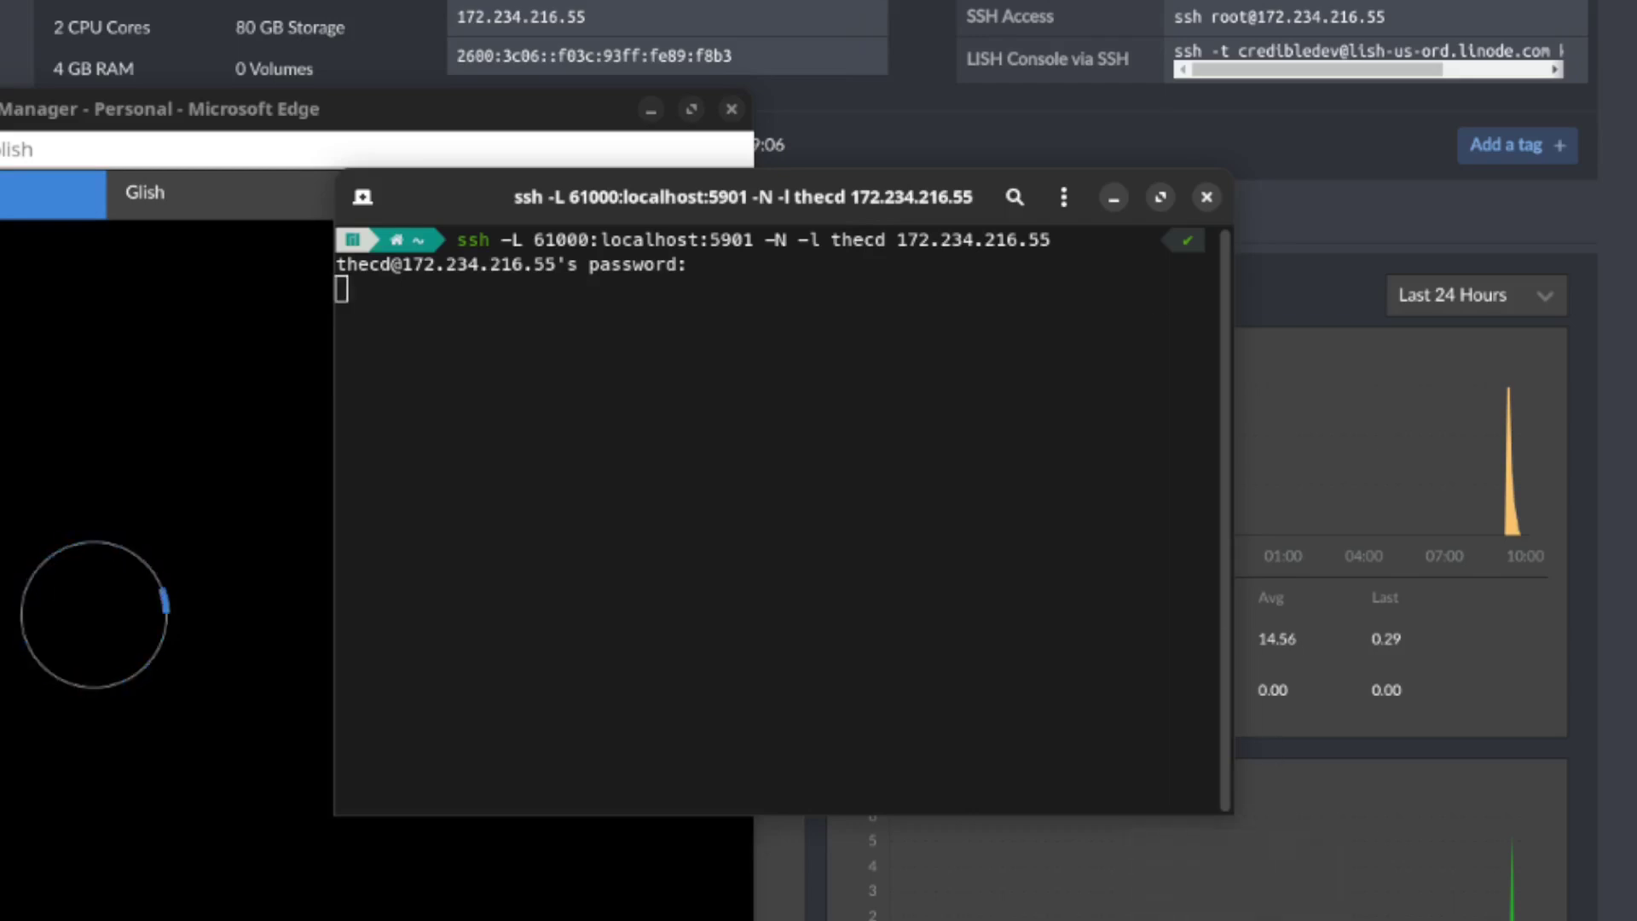
{"action": "key", "text": "alt+Tab"}
{"action": "left_click_drag", "start_coordinate": [394, 767], "coordinate": [549, 246]}
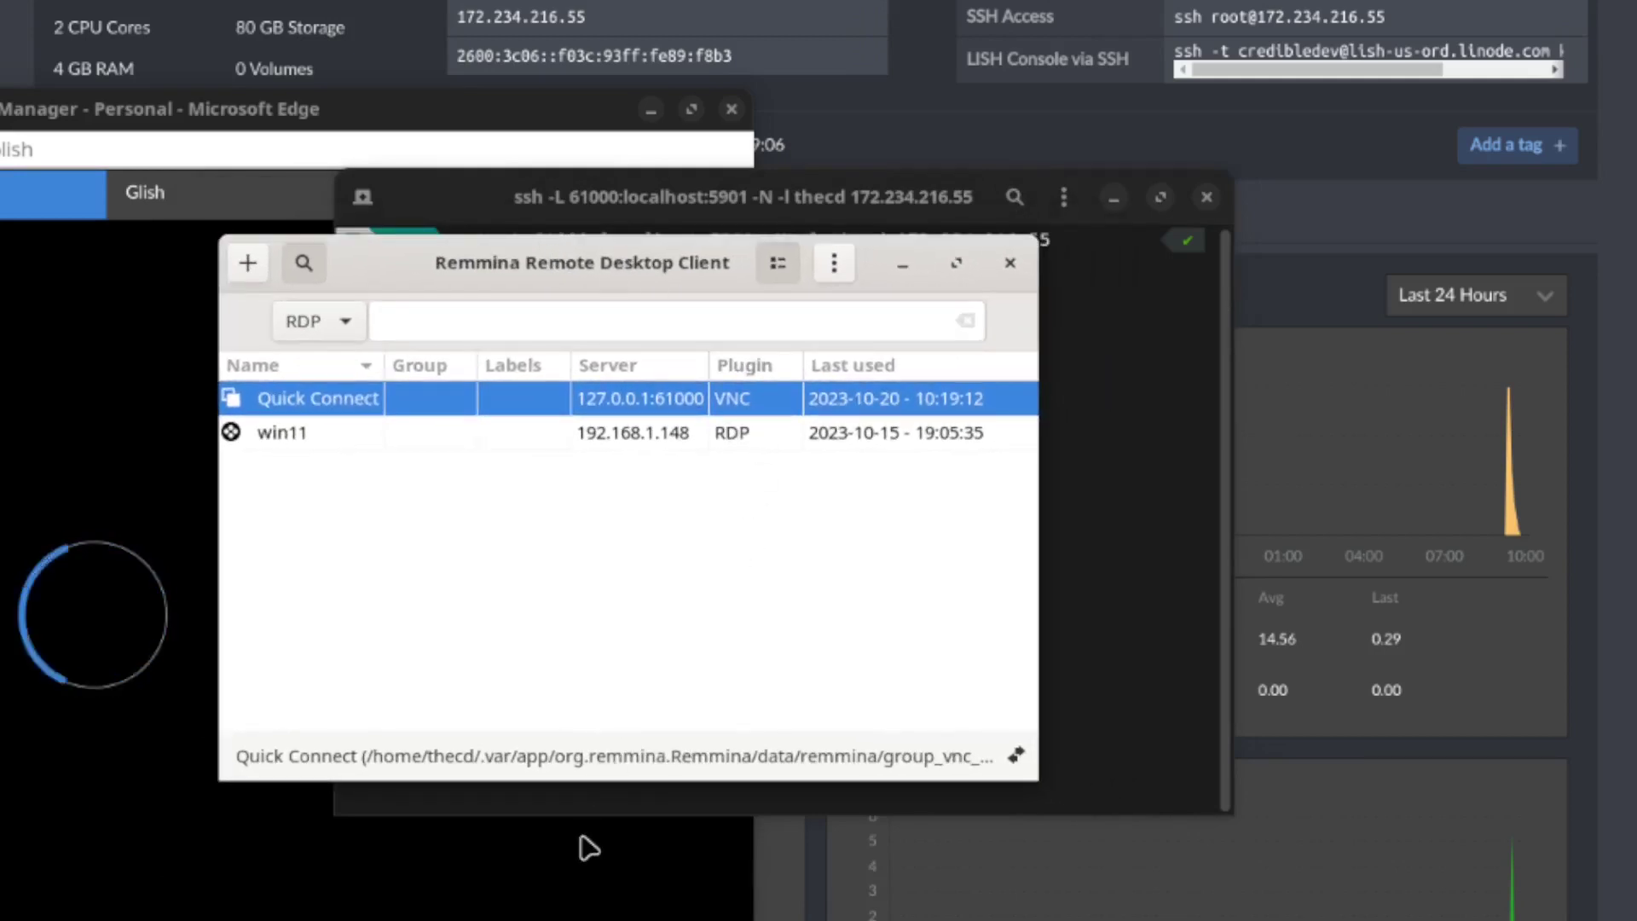
Edit the Quick Connect profile, confirm VNC, server 127.0.0.1:61000 and the username, then close it
{"action": "right_click", "coordinate": [641, 408]}
{"action": "left_click", "coordinate": [648, 499]}
{"action": "key", "text": "alt+F7"}
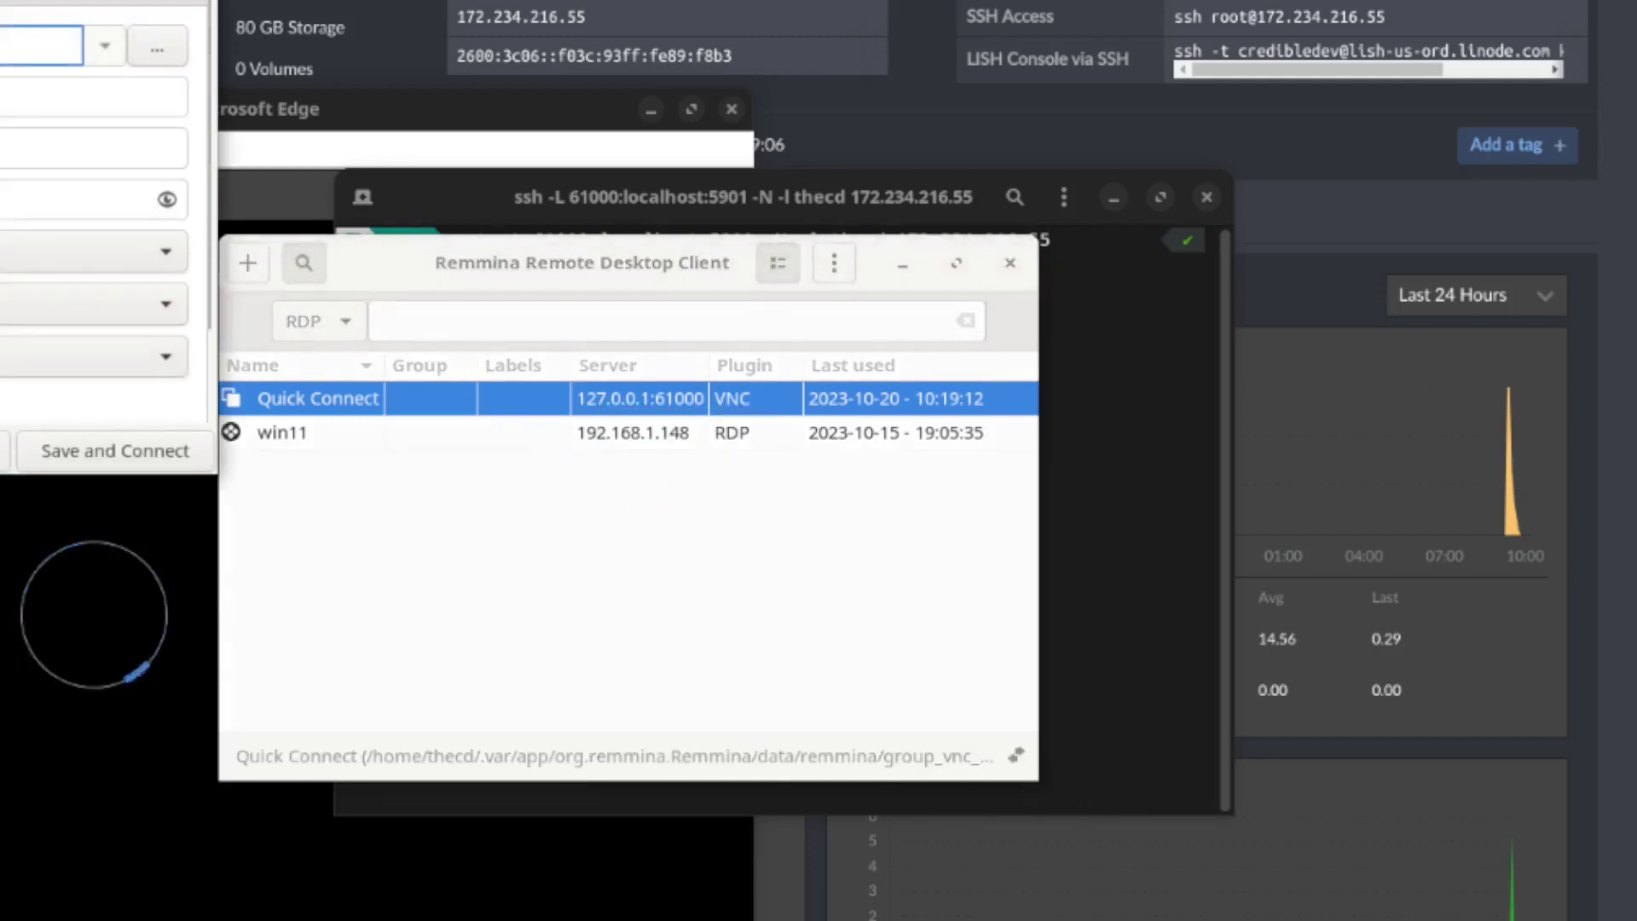
{"action": "left_click_drag", "start_coordinate": [314, 28], "coordinate": [706, 80]}
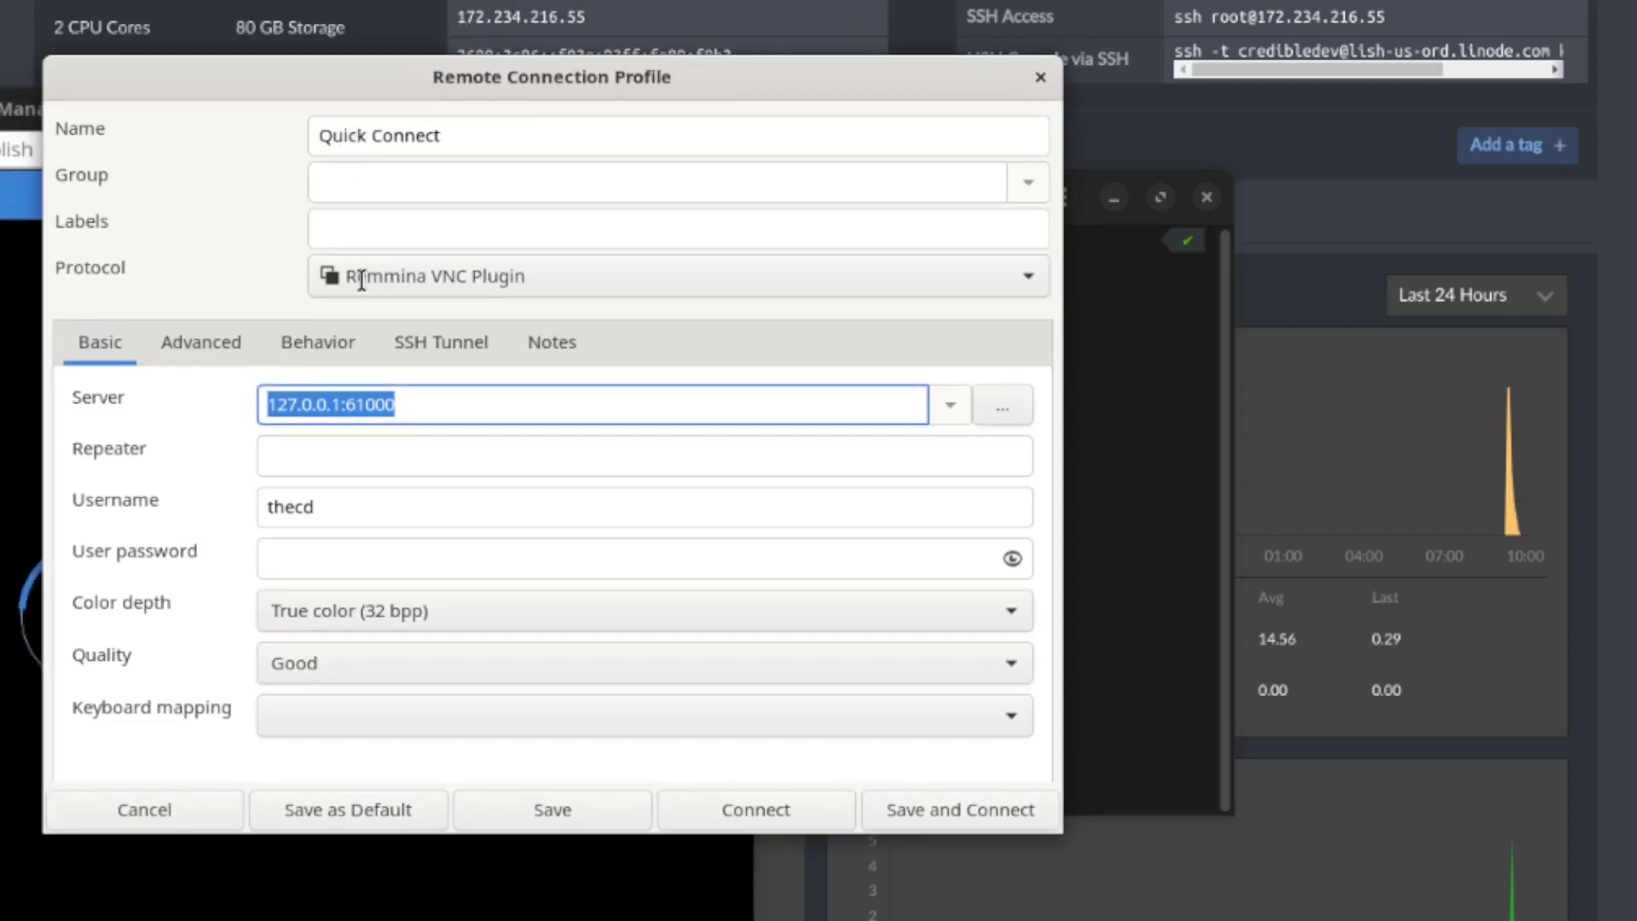
{"action": "left_click", "coordinate": [406, 276]}
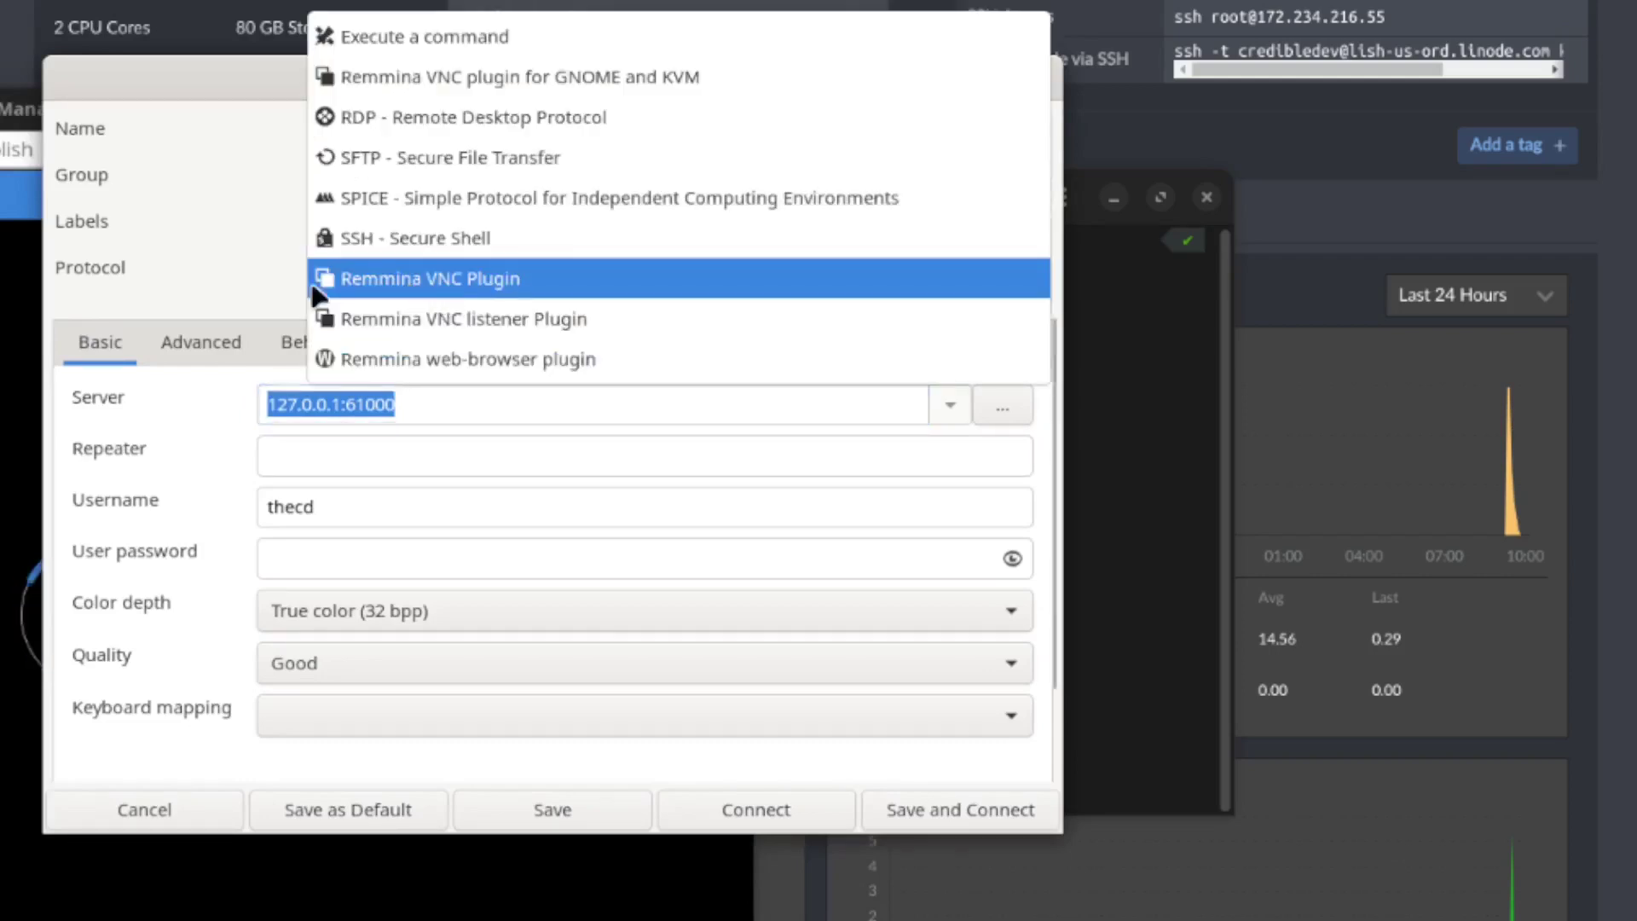
{"action": "left_click", "coordinate": [177, 300]}
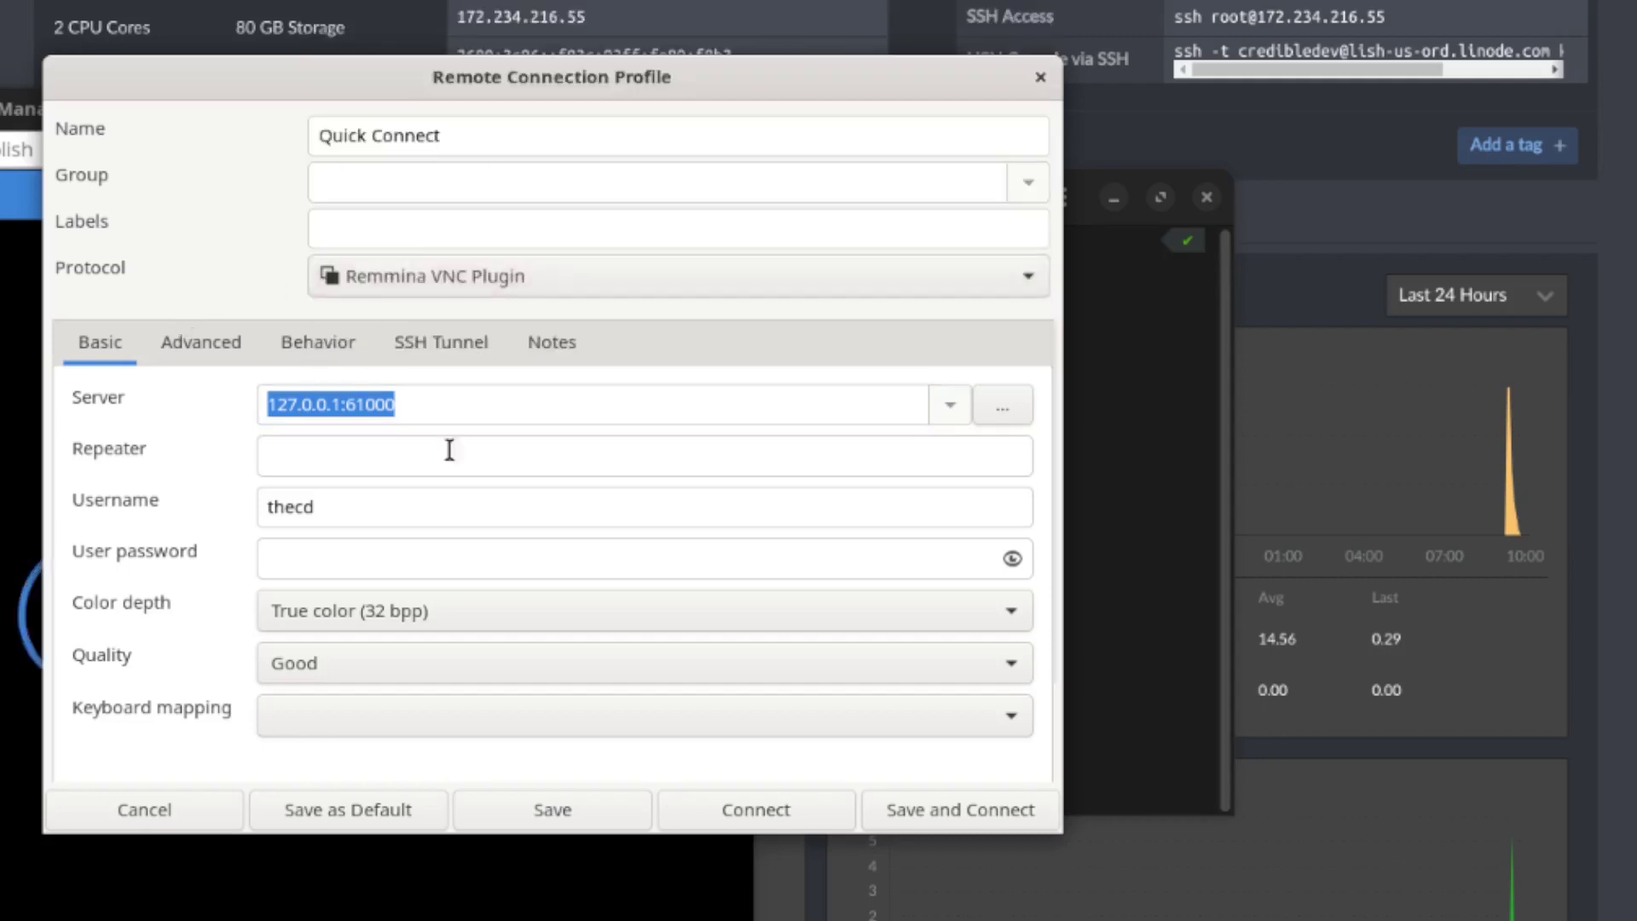
{"action": "left_click", "coordinate": [454, 416]}
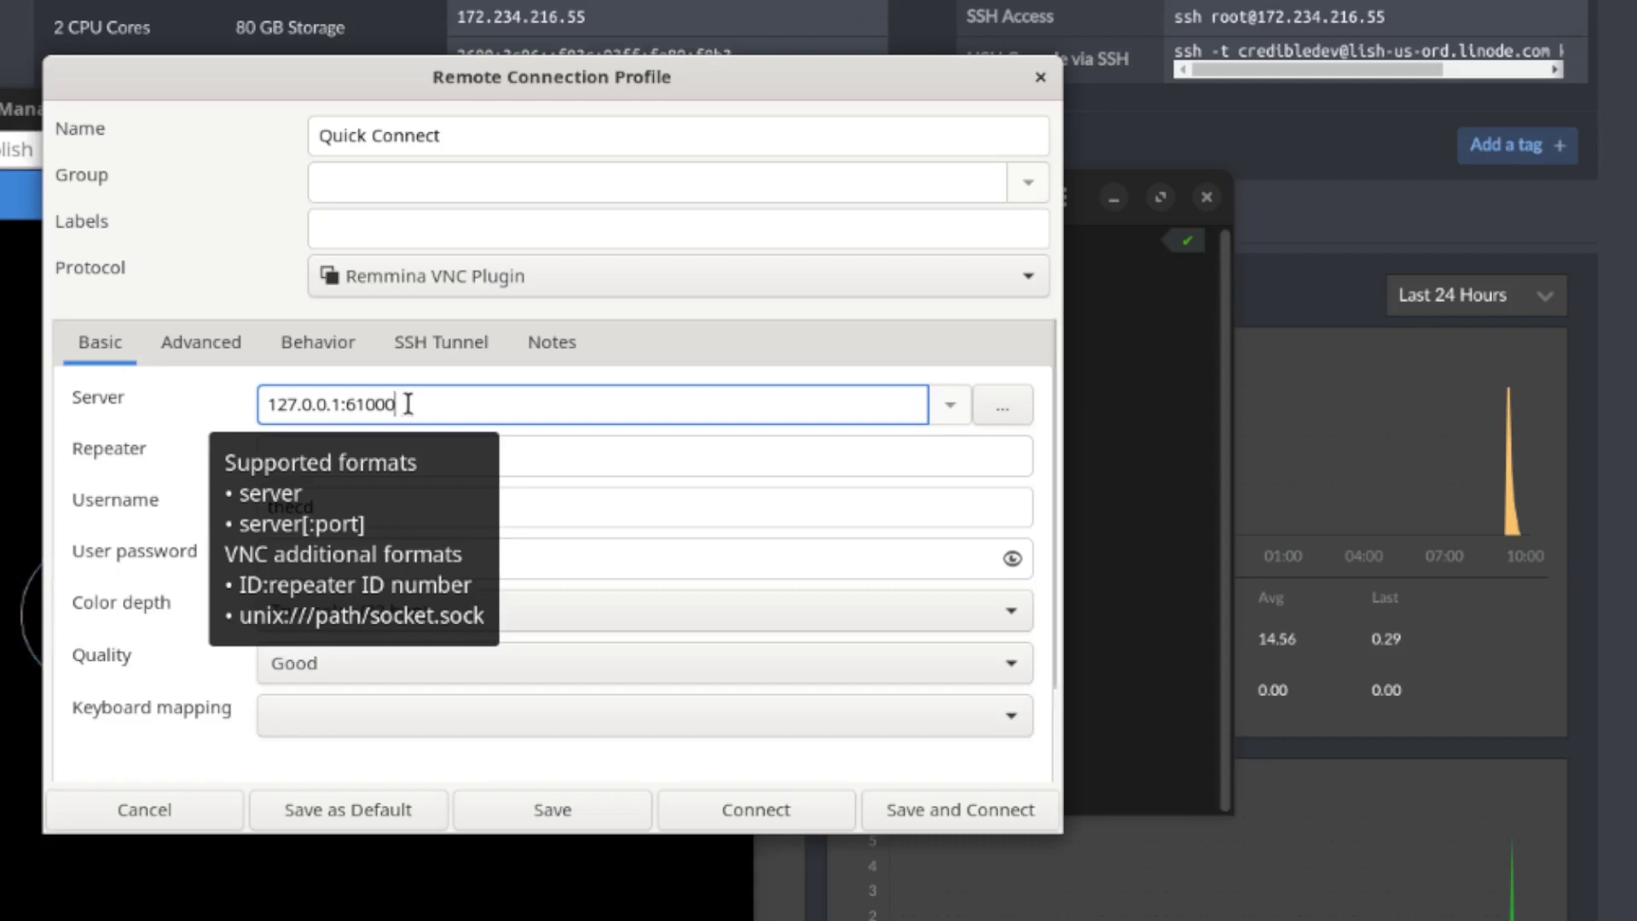
{"action": "left_click", "coordinate": [659, 503]}
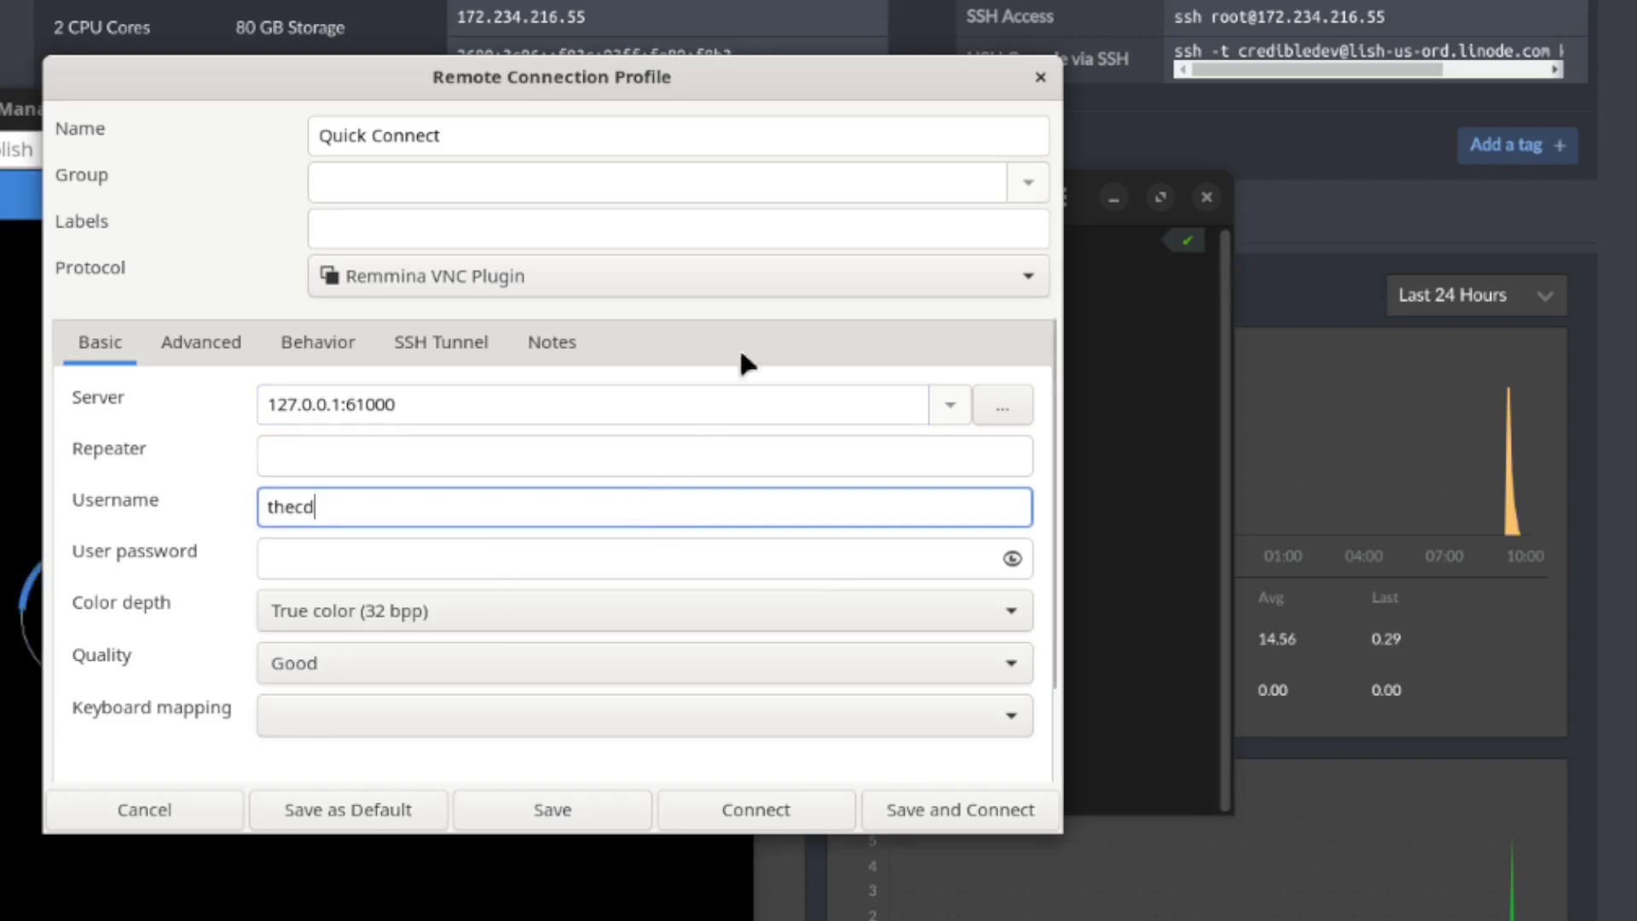
{"action": "left_click", "coordinate": [1037, 83]}
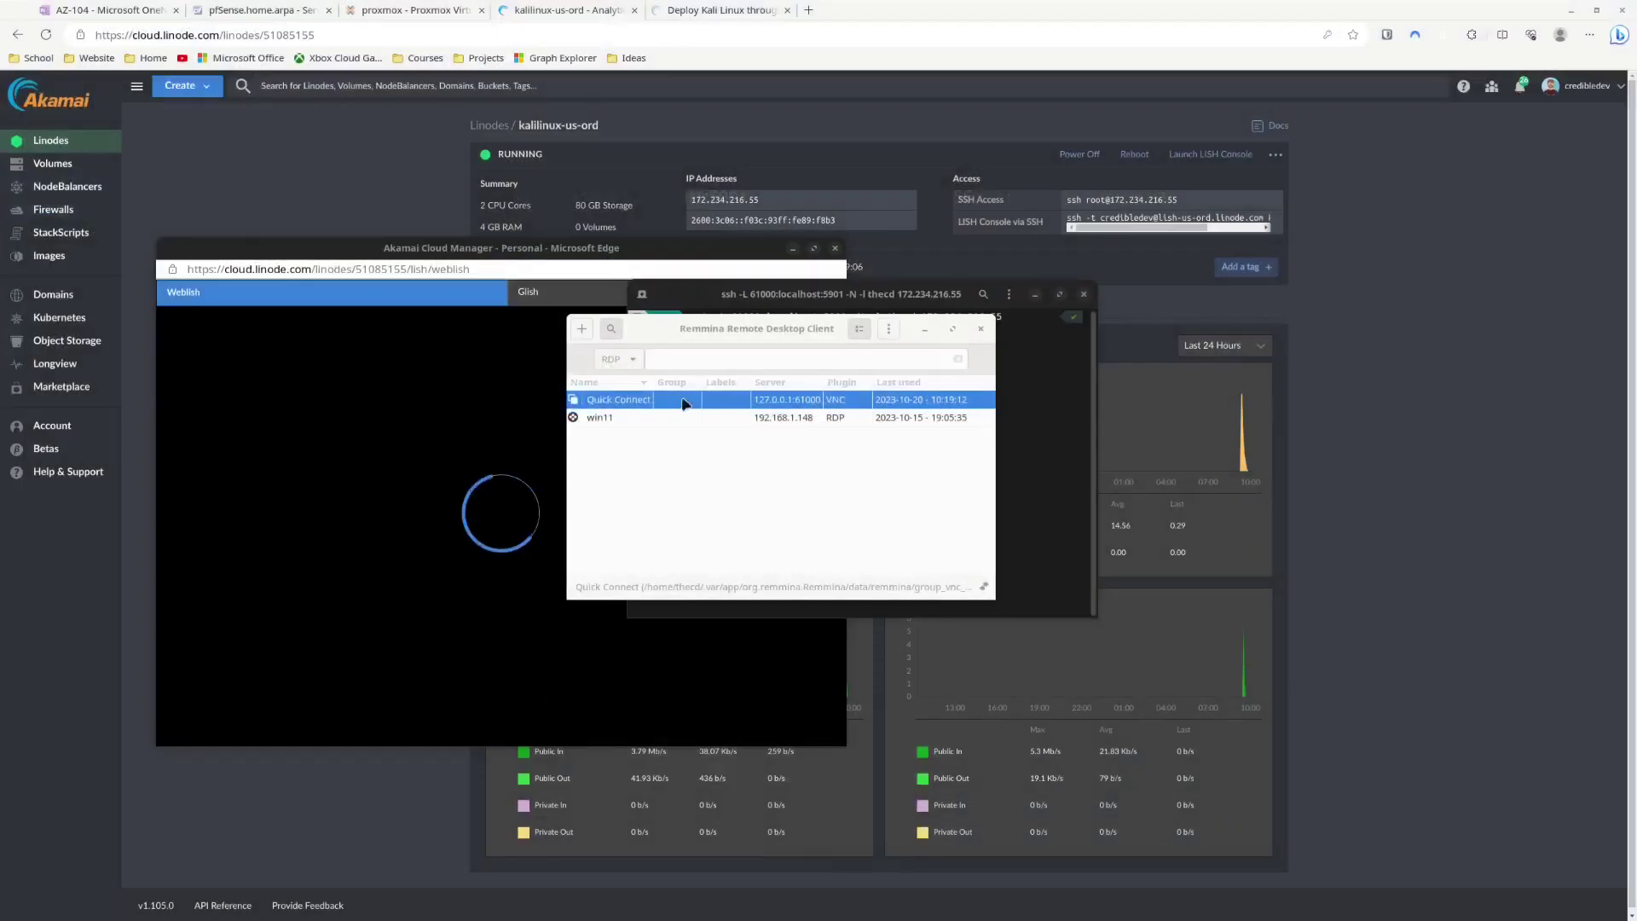
Log into the Quick Connect VNC session with its password and view the remote Applications menu
{"action": "double_click", "coordinate": [707, 399]}
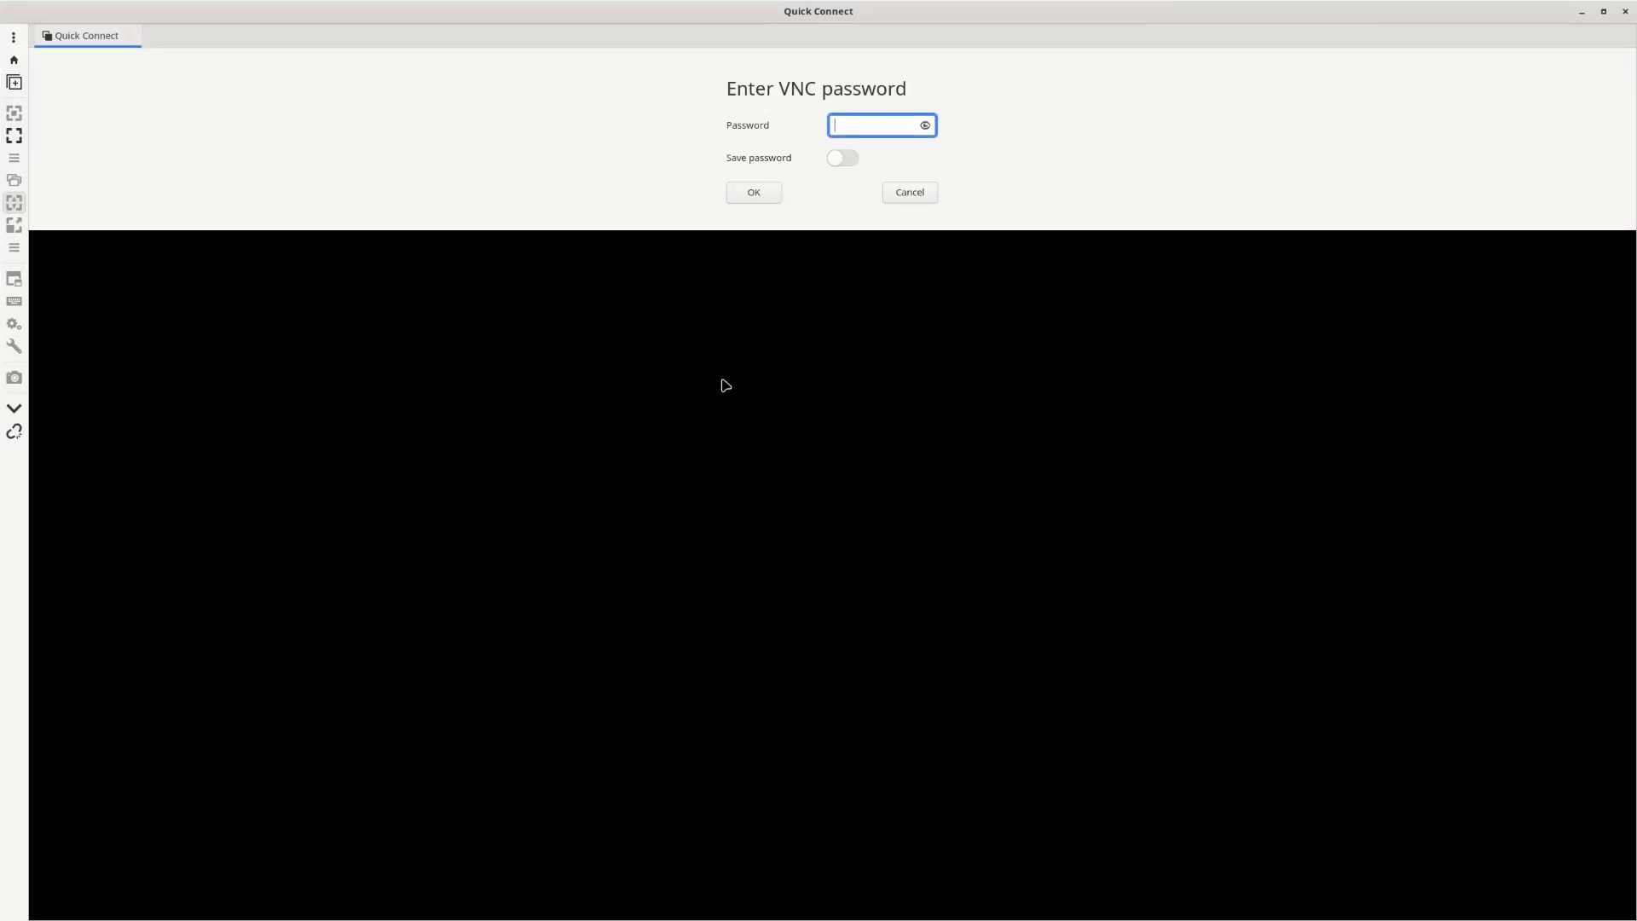
{"action": "type", "text": "••••••••••"}
{"action": "key", "text": "Return"}
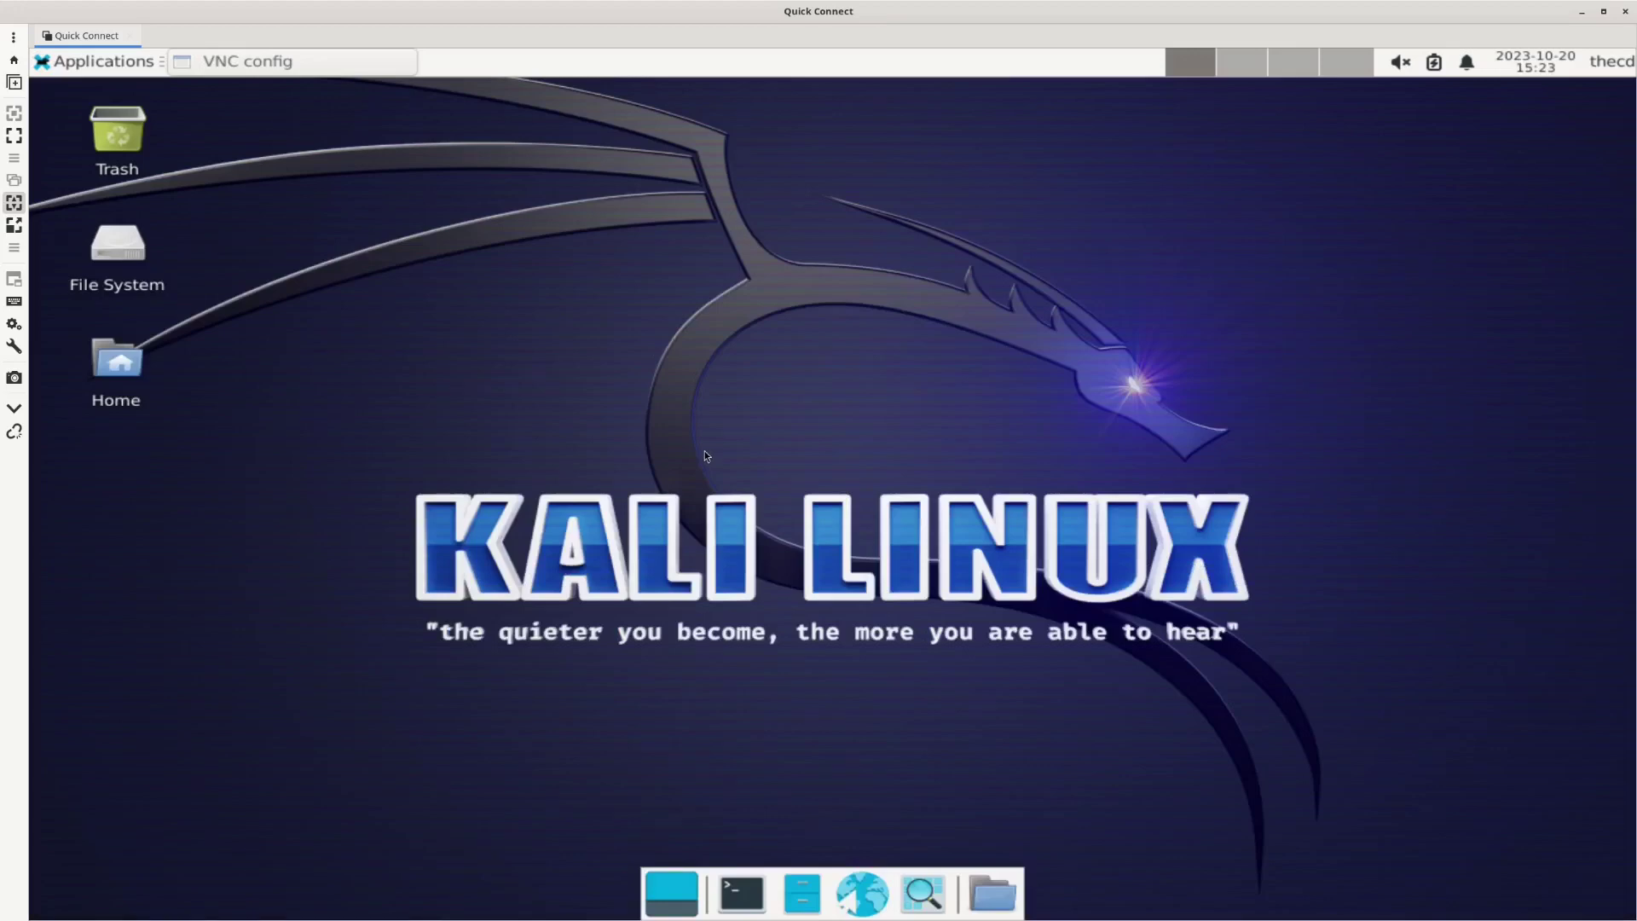
{"action": "left_click", "coordinate": [107, 61]}
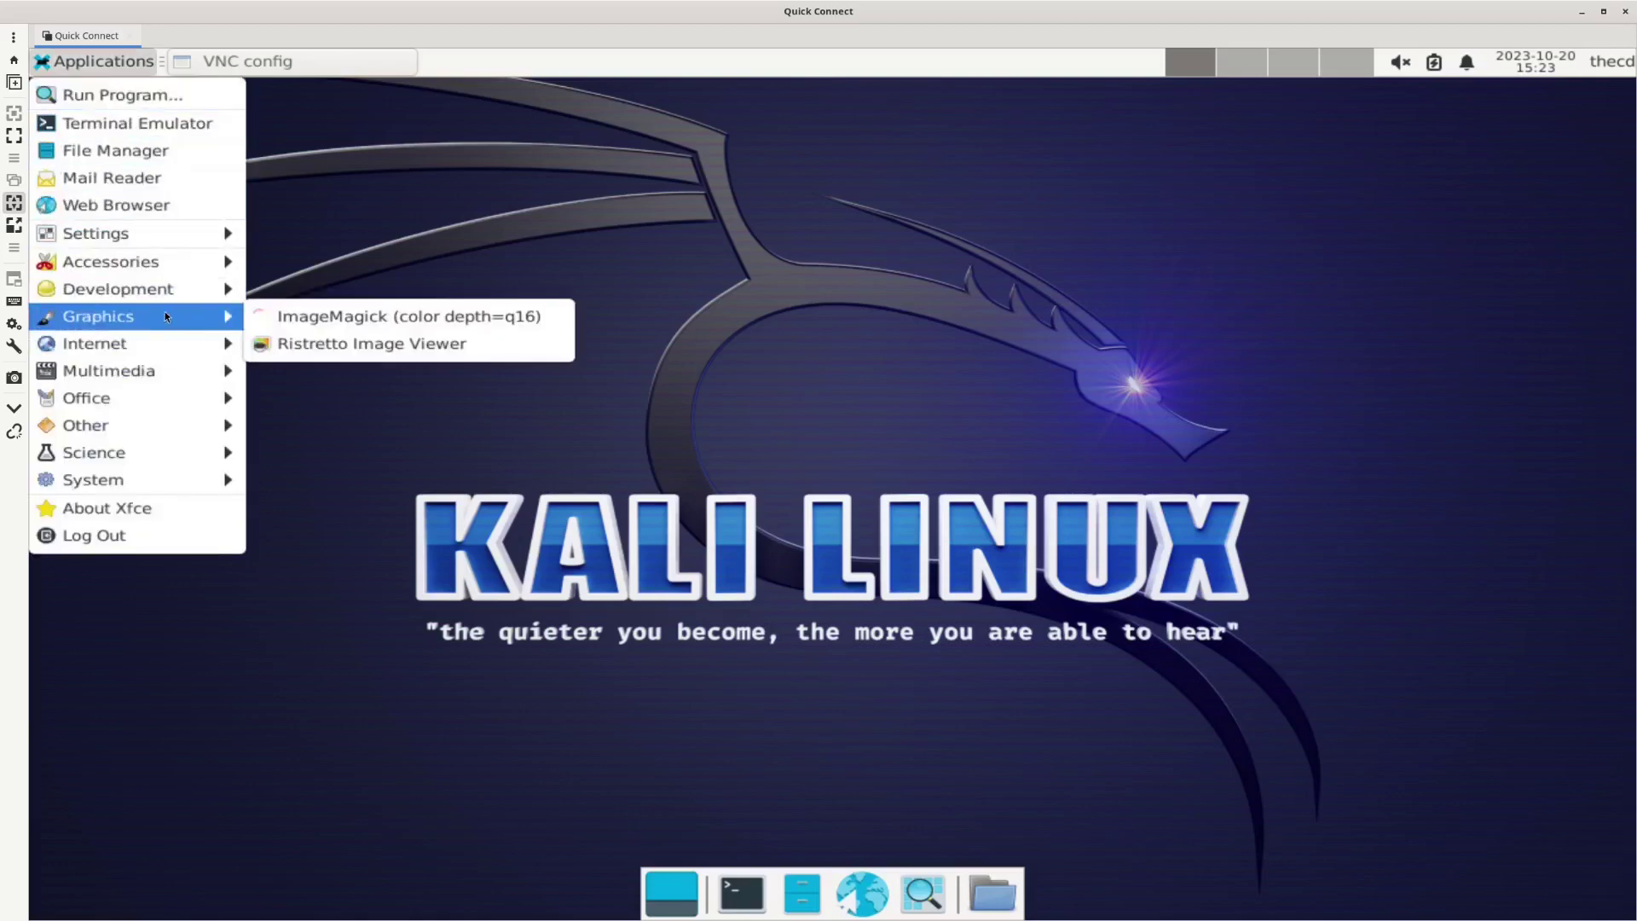
{"action": "mouse_move", "coordinate": [163, 306]}
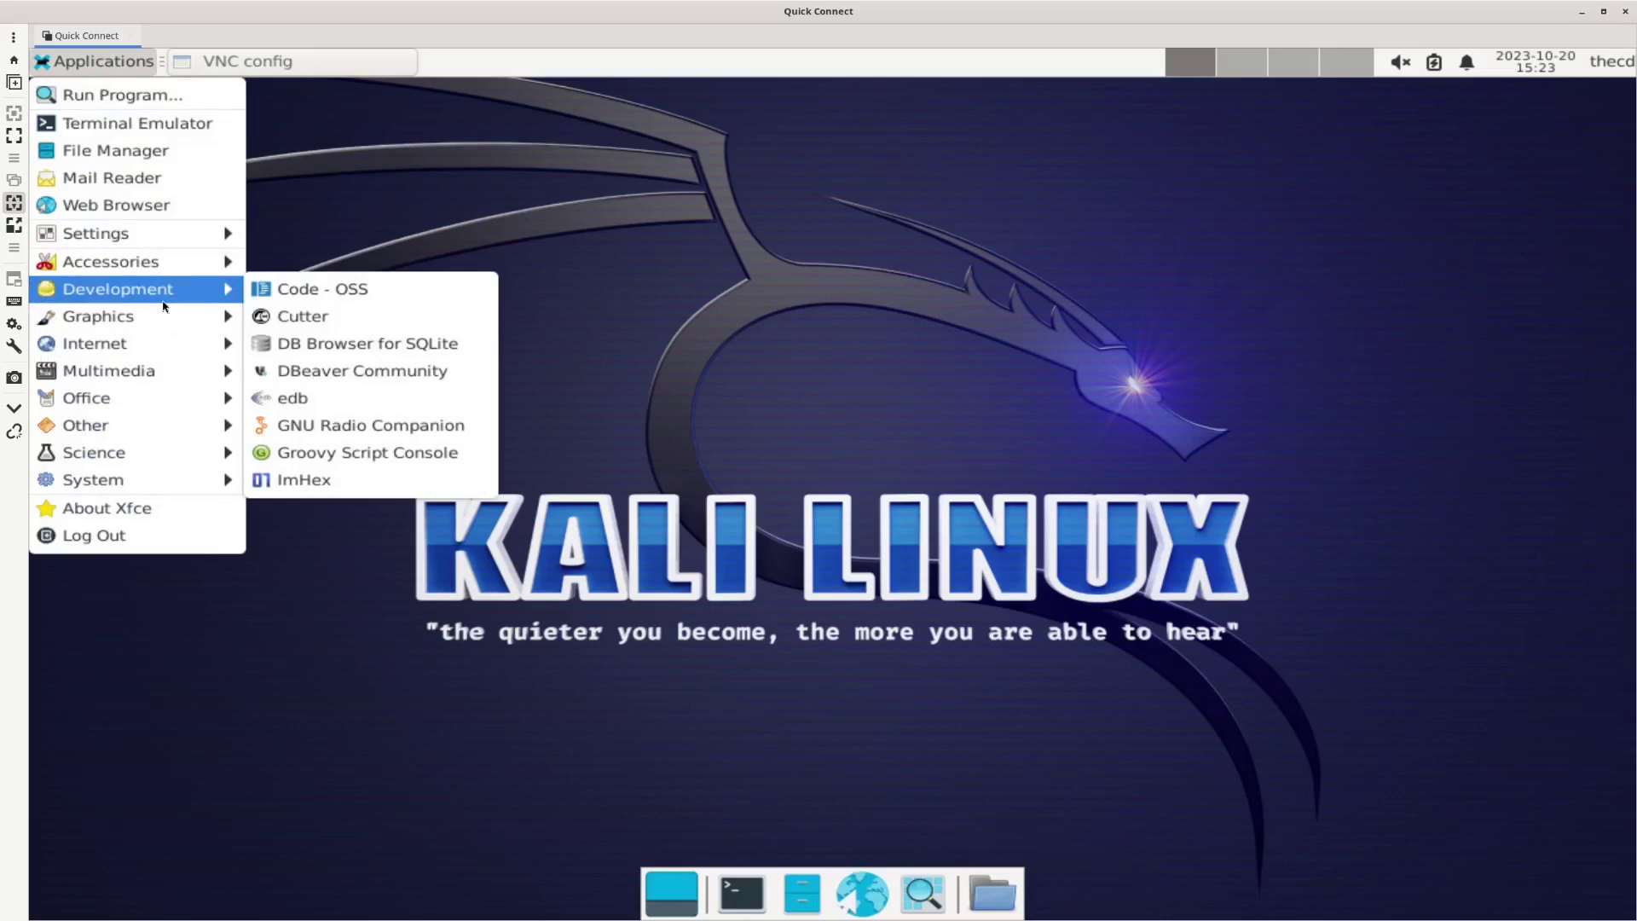
In a remote terminal, run 'sudo apt install kali-desktop-xfce'
{"action": "left_click", "coordinate": [523, 300]}
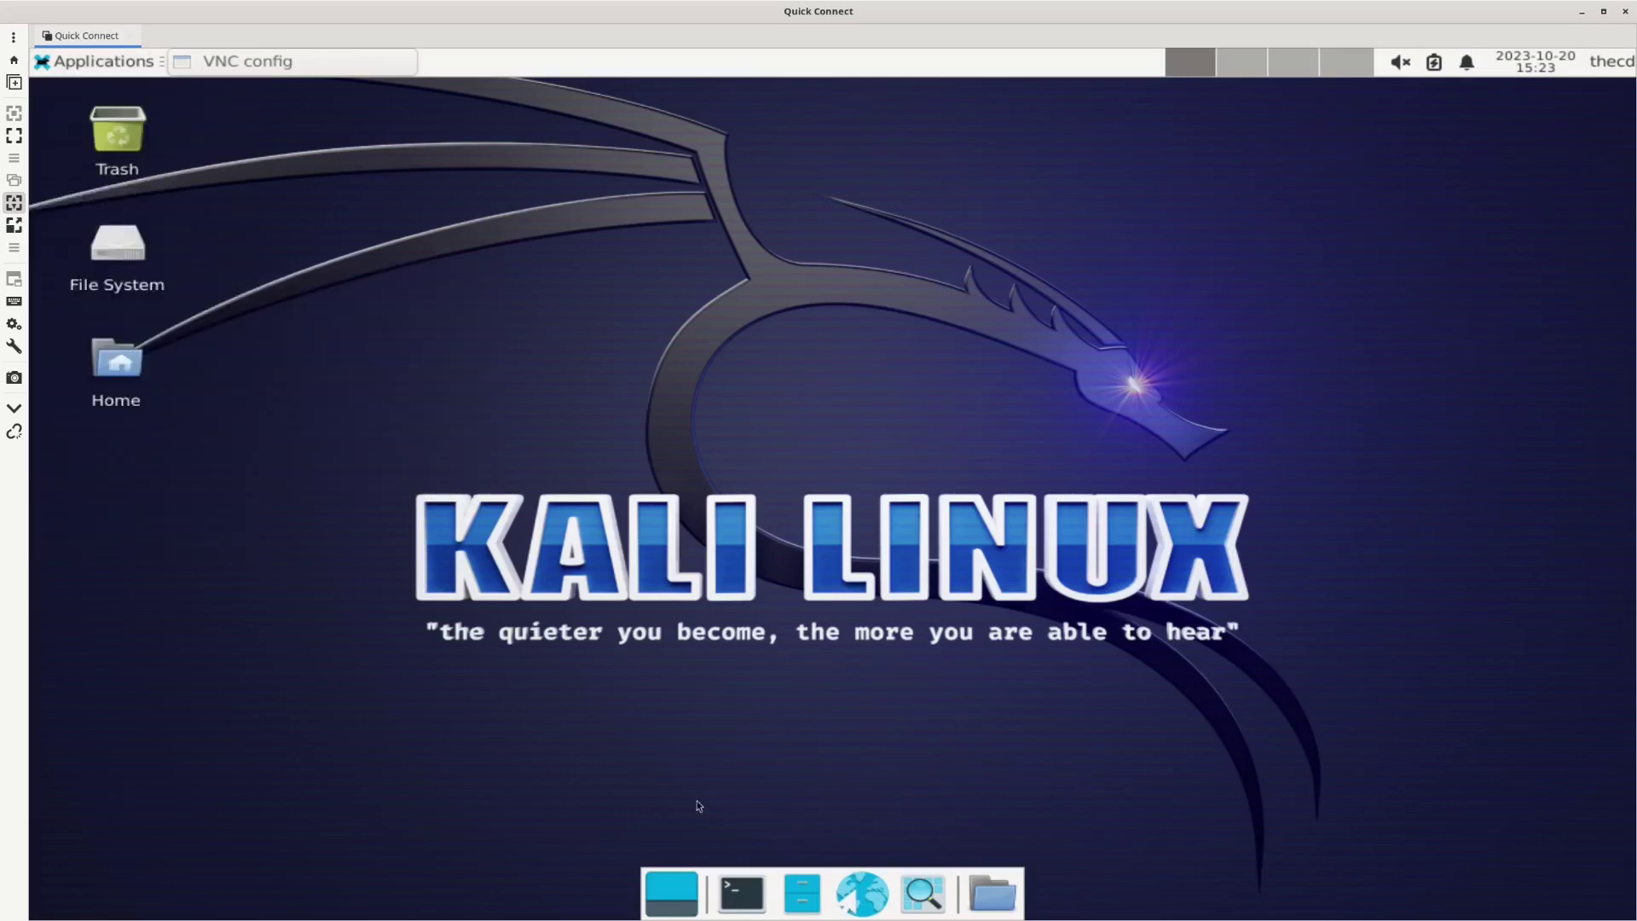
{"action": "left_click", "coordinate": [741, 892]}
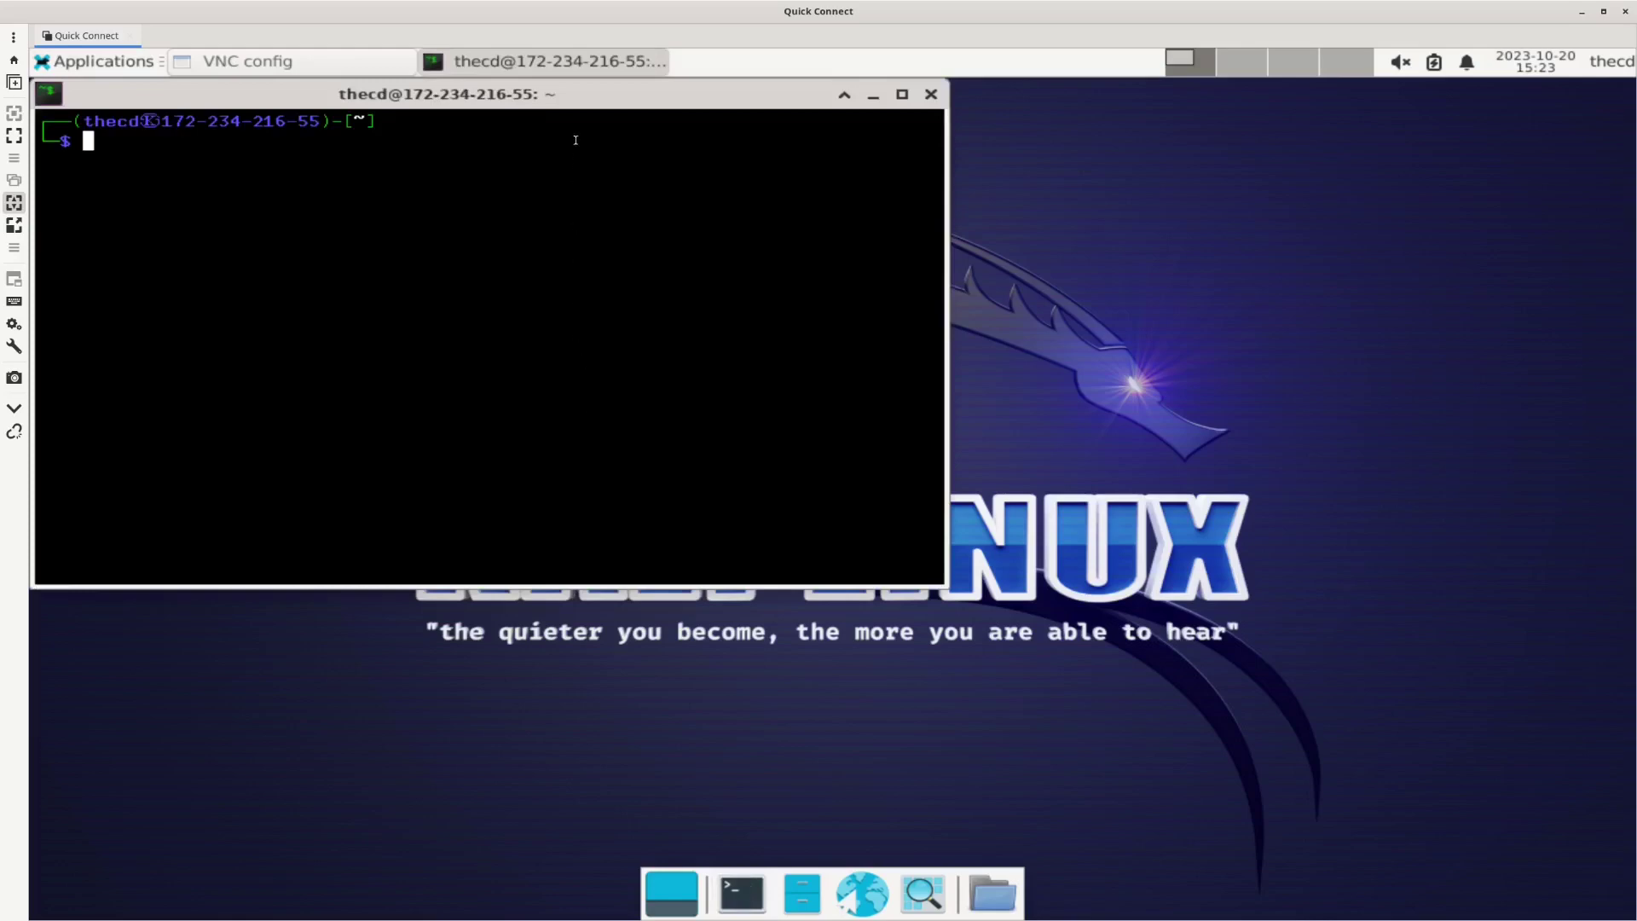
{"action": "left_click_drag", "start_coordinate": [605, 94], "coordinate": [868, 175]}
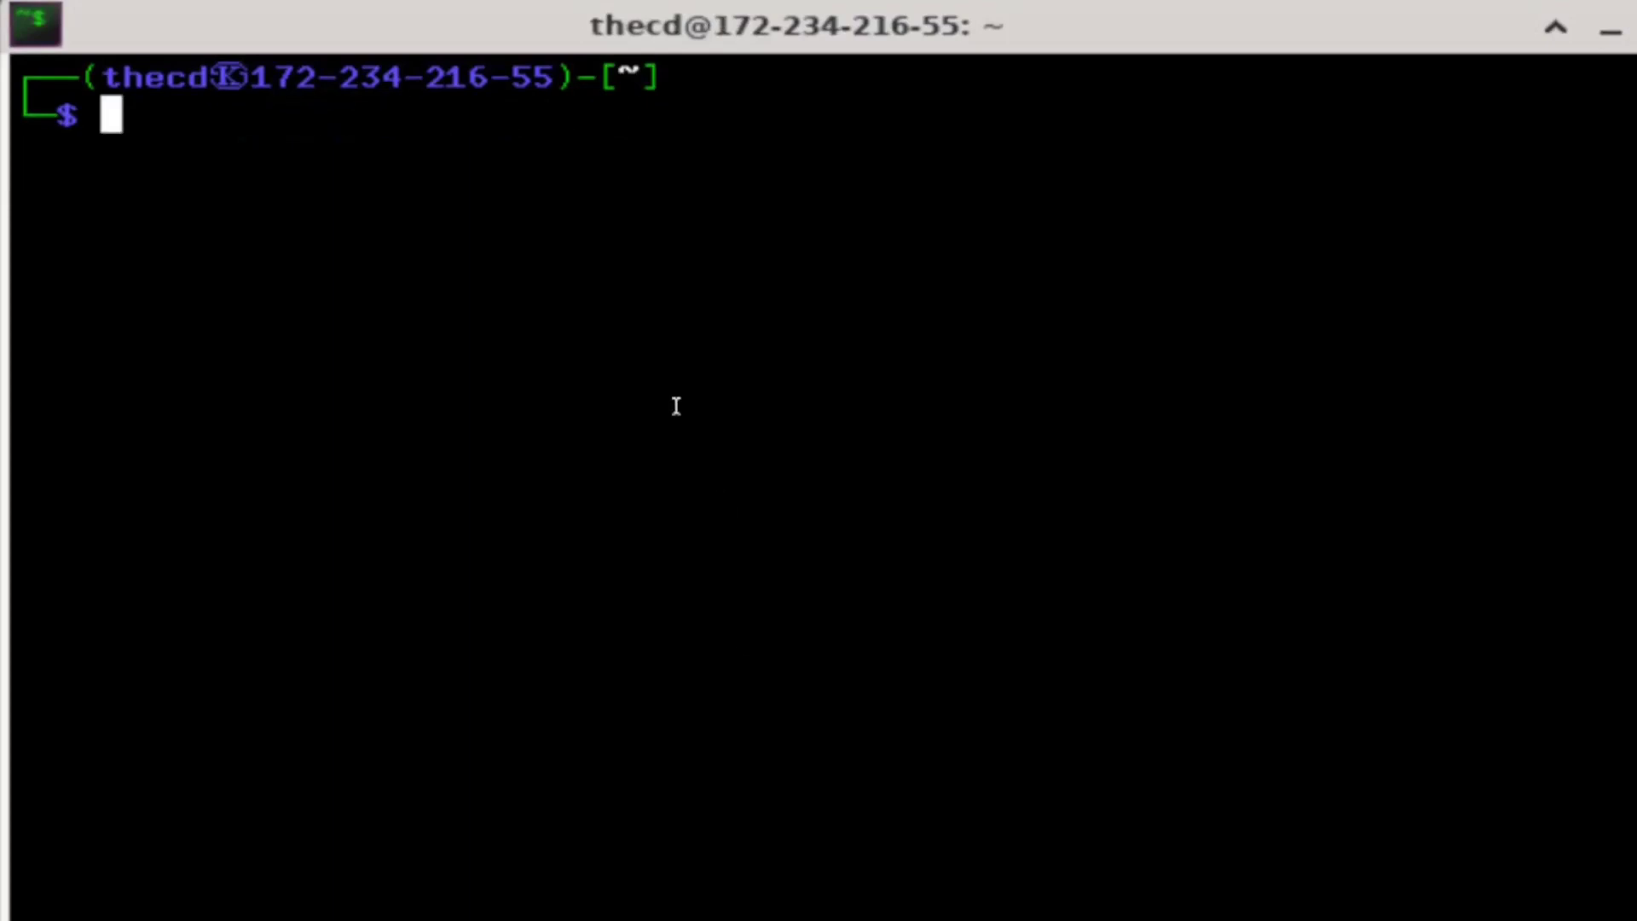
{"action": "type", "text": "sudo apt i"}
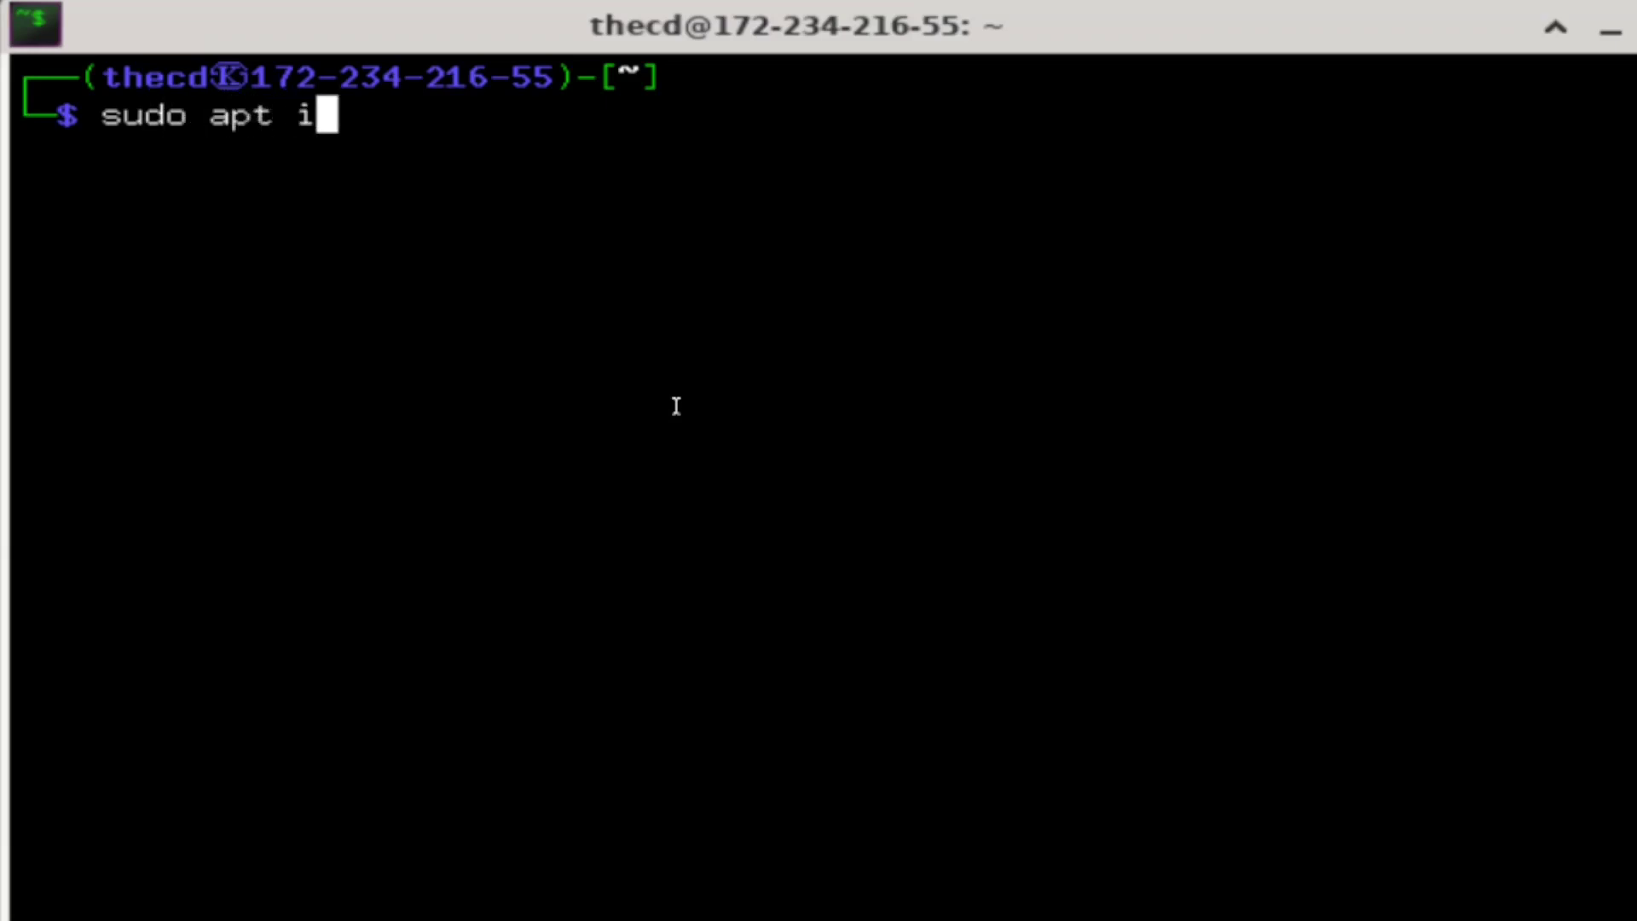
{"action": "type", "text": "ns"}
{"action": "key", "text": "BackSpace"}
{"action": "type", "text": "nstall"}
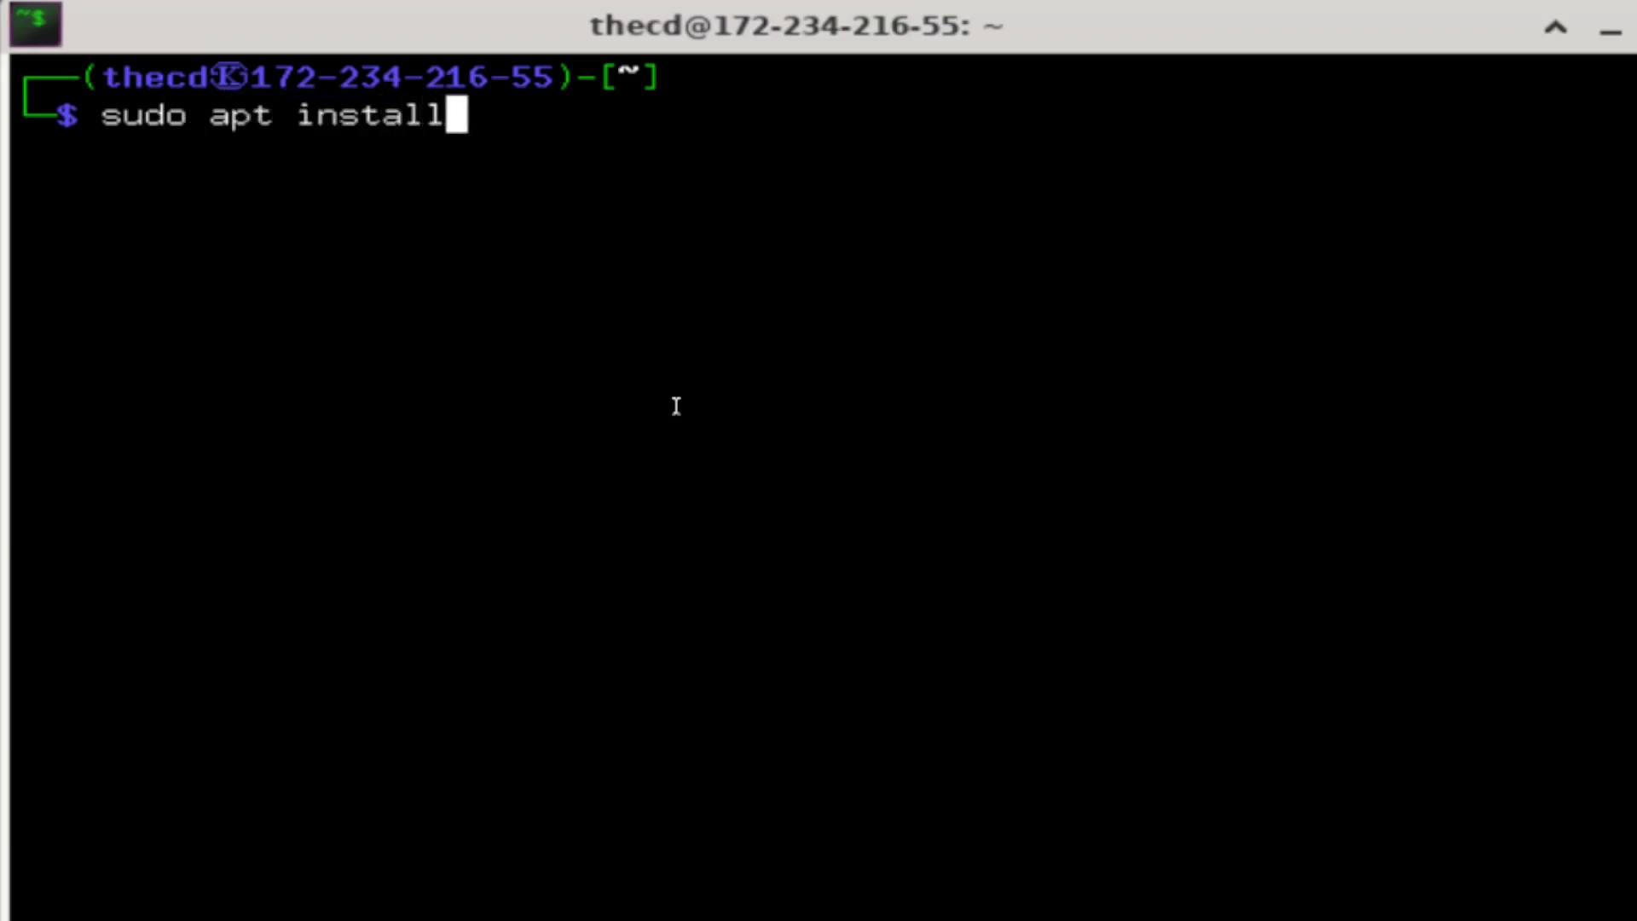
{"action": "type", "text": " kali-de"}
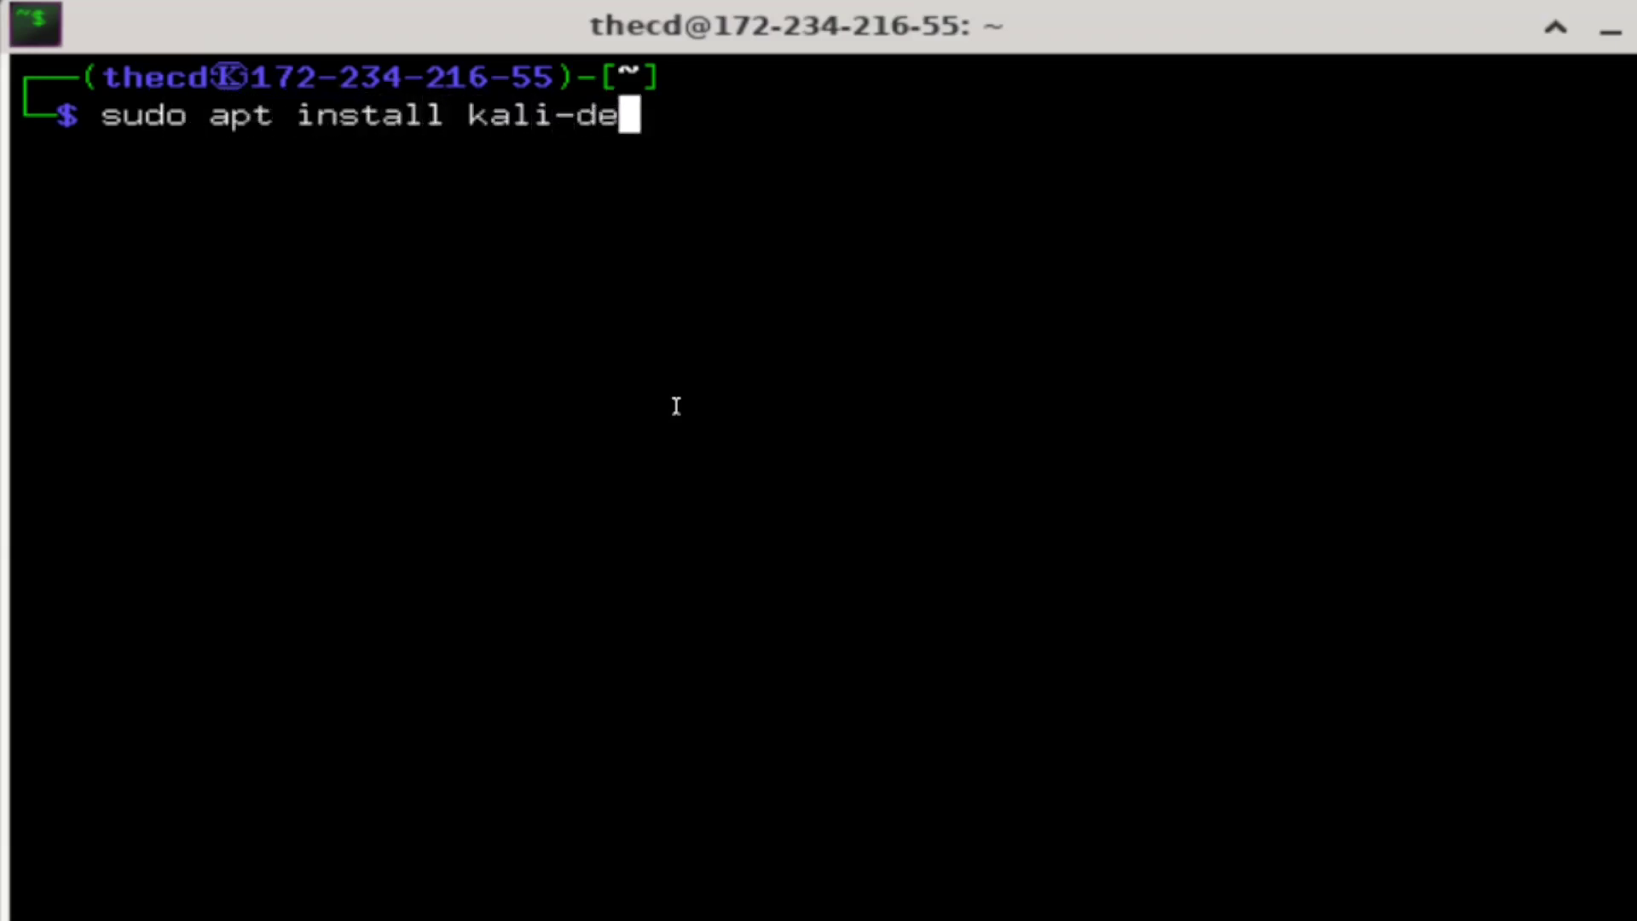
{"action": "type", "text": "sktop-"}
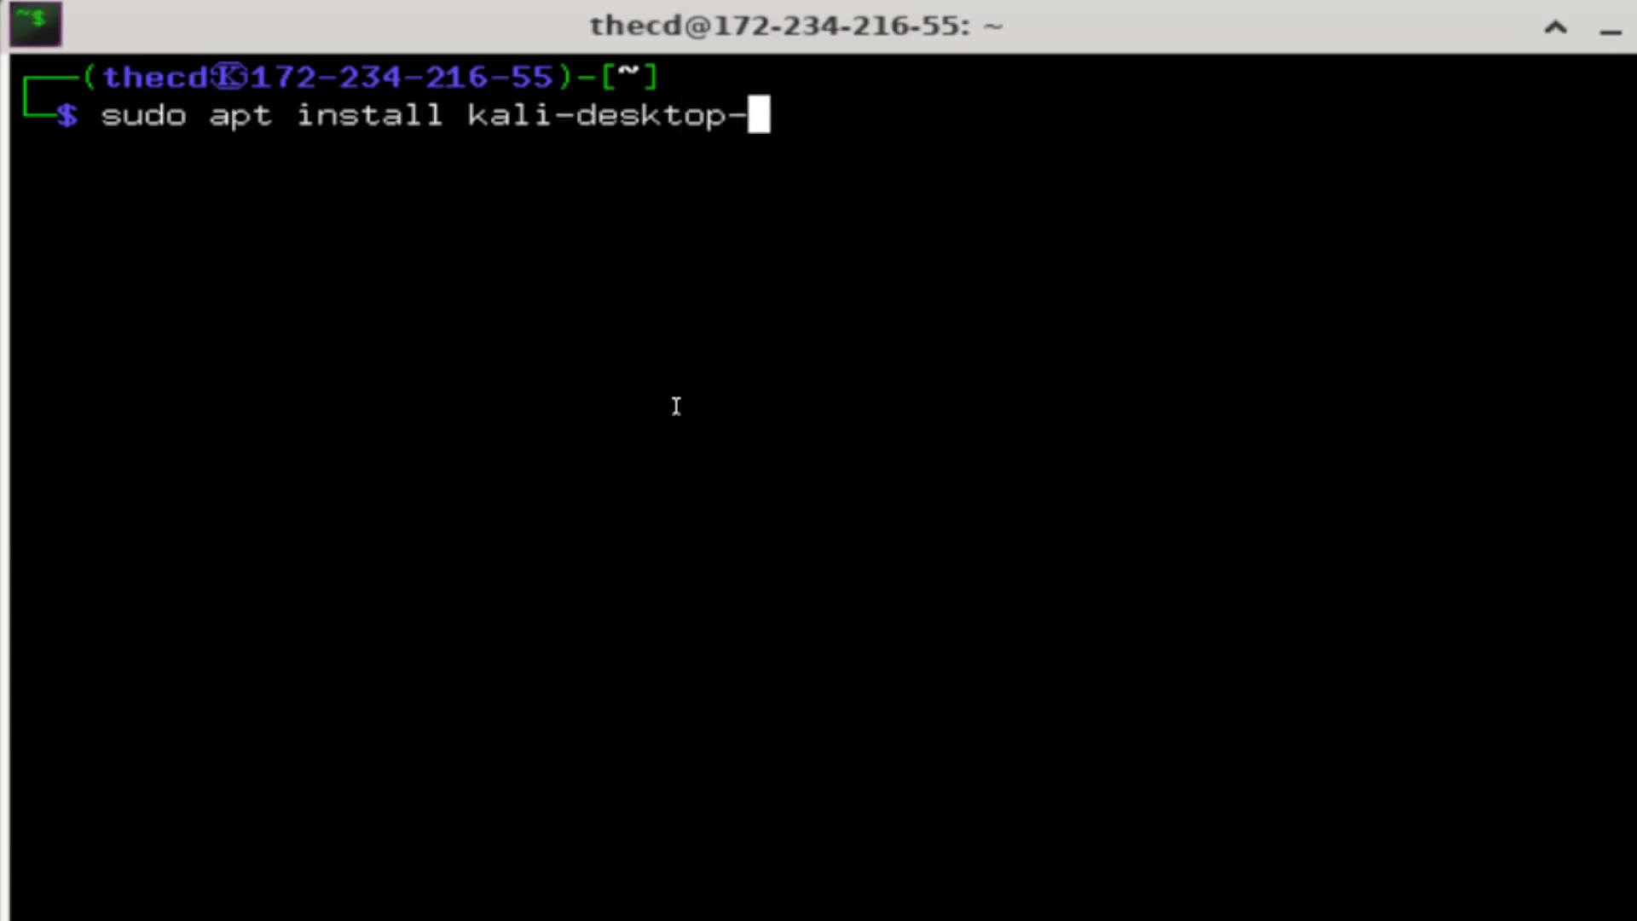
{"action": "type", "text": "xfce"}
{"action": "key", "text": "Return"}
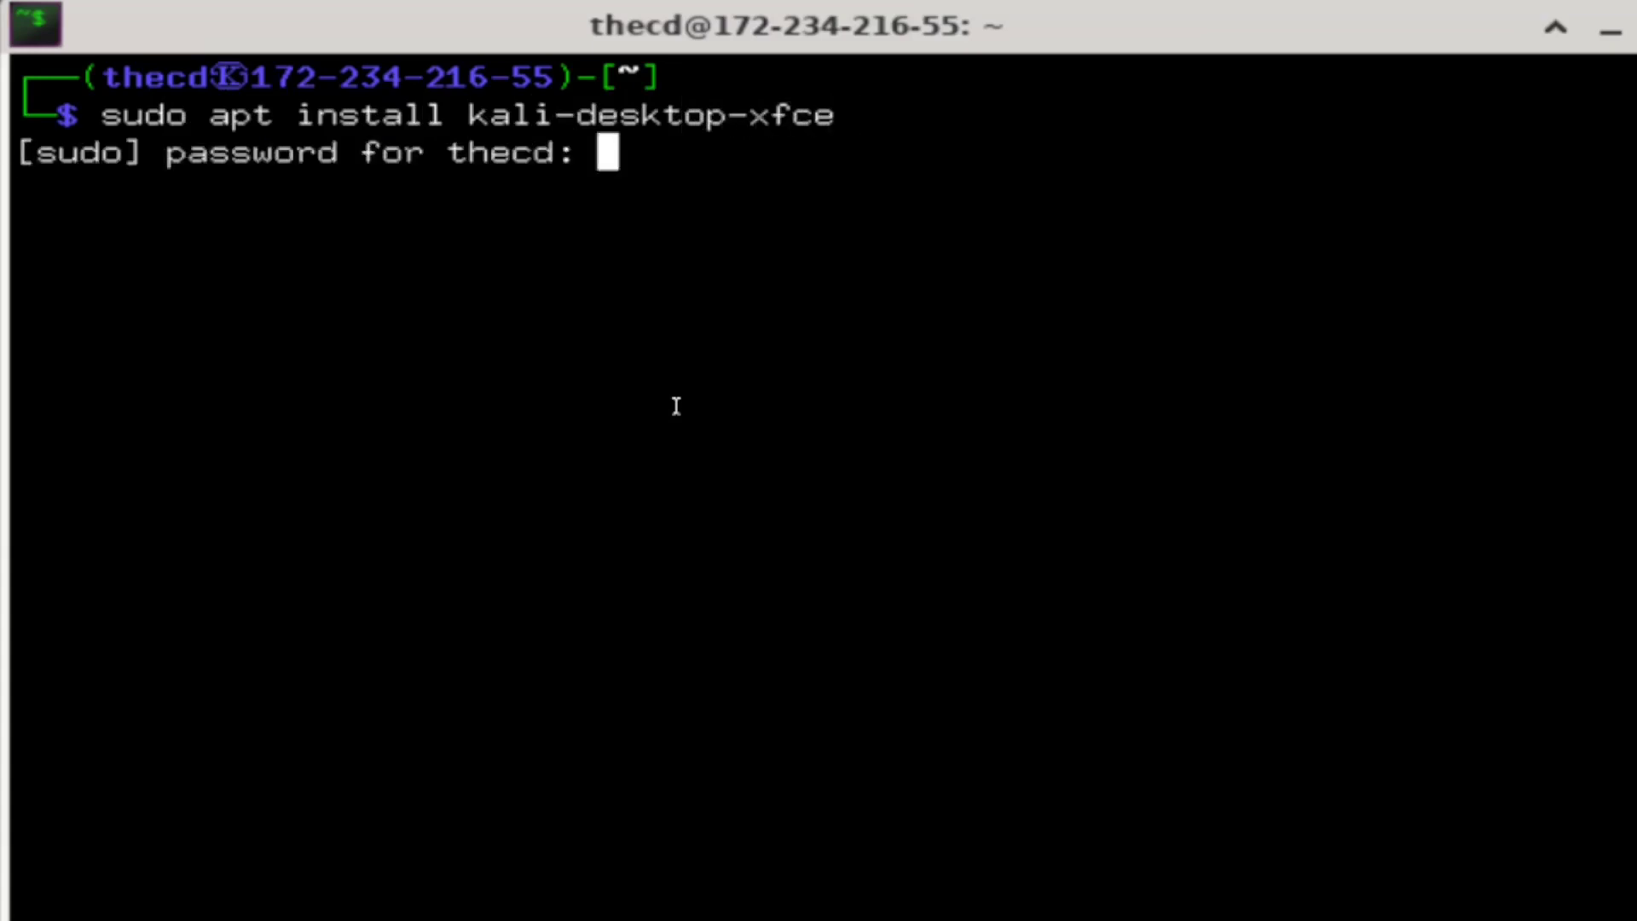
Enter the sudo password, confirm with Y, and accept the kernel notice and service restarts
{"action": "key", "text": "Return"}
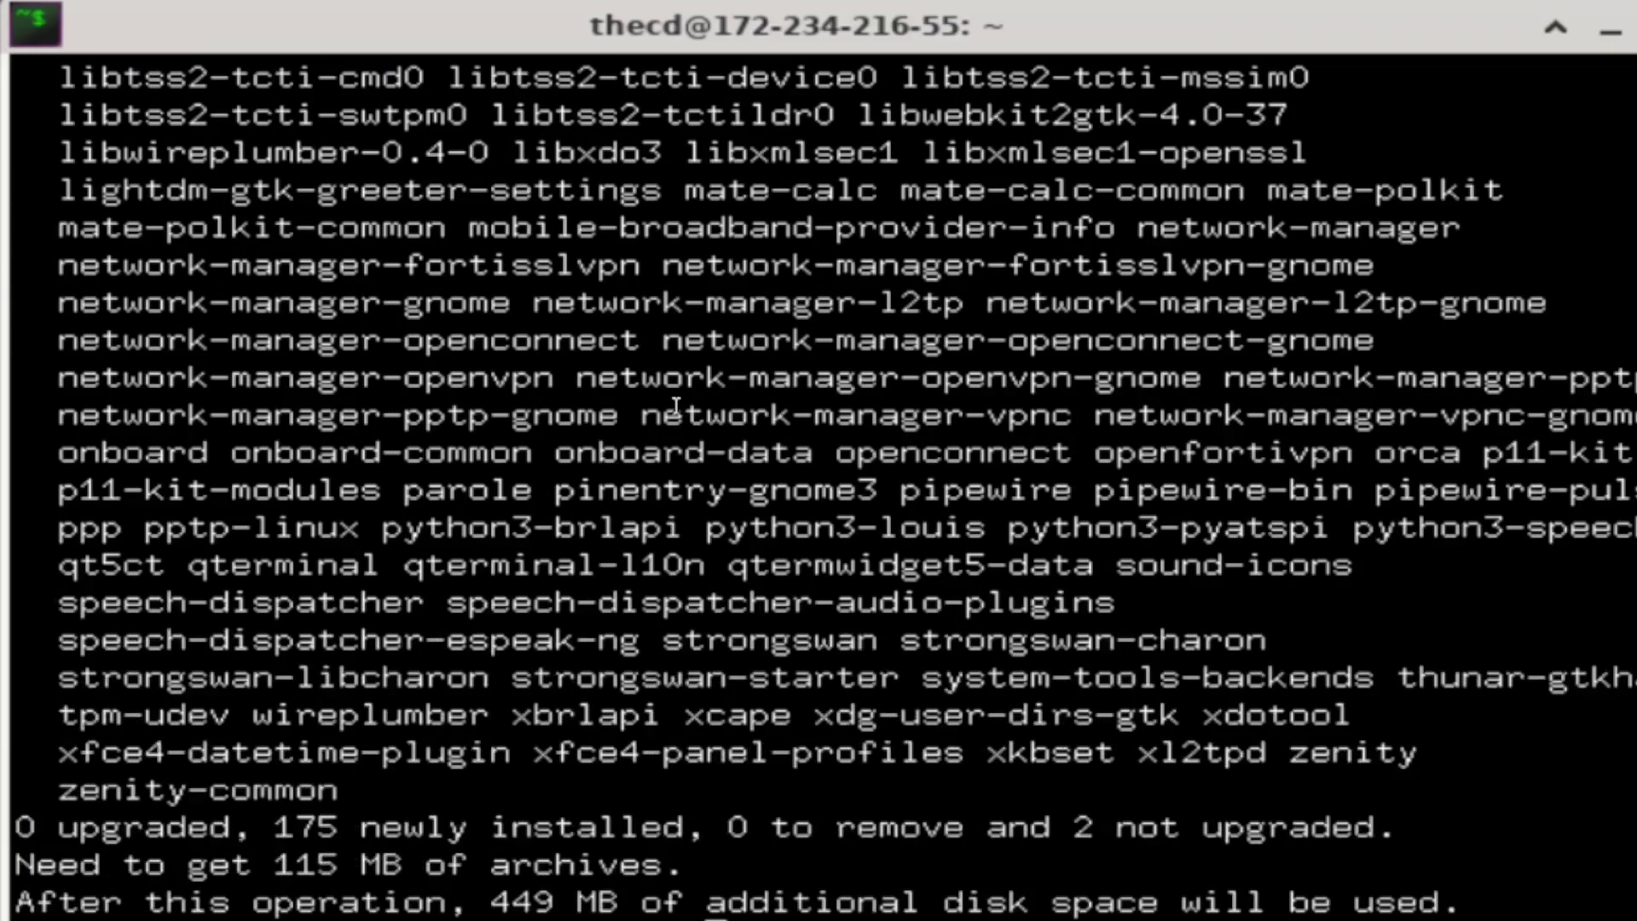
{"action": "type", "text": "Y"}
{"action": "key", "text": "Return"}
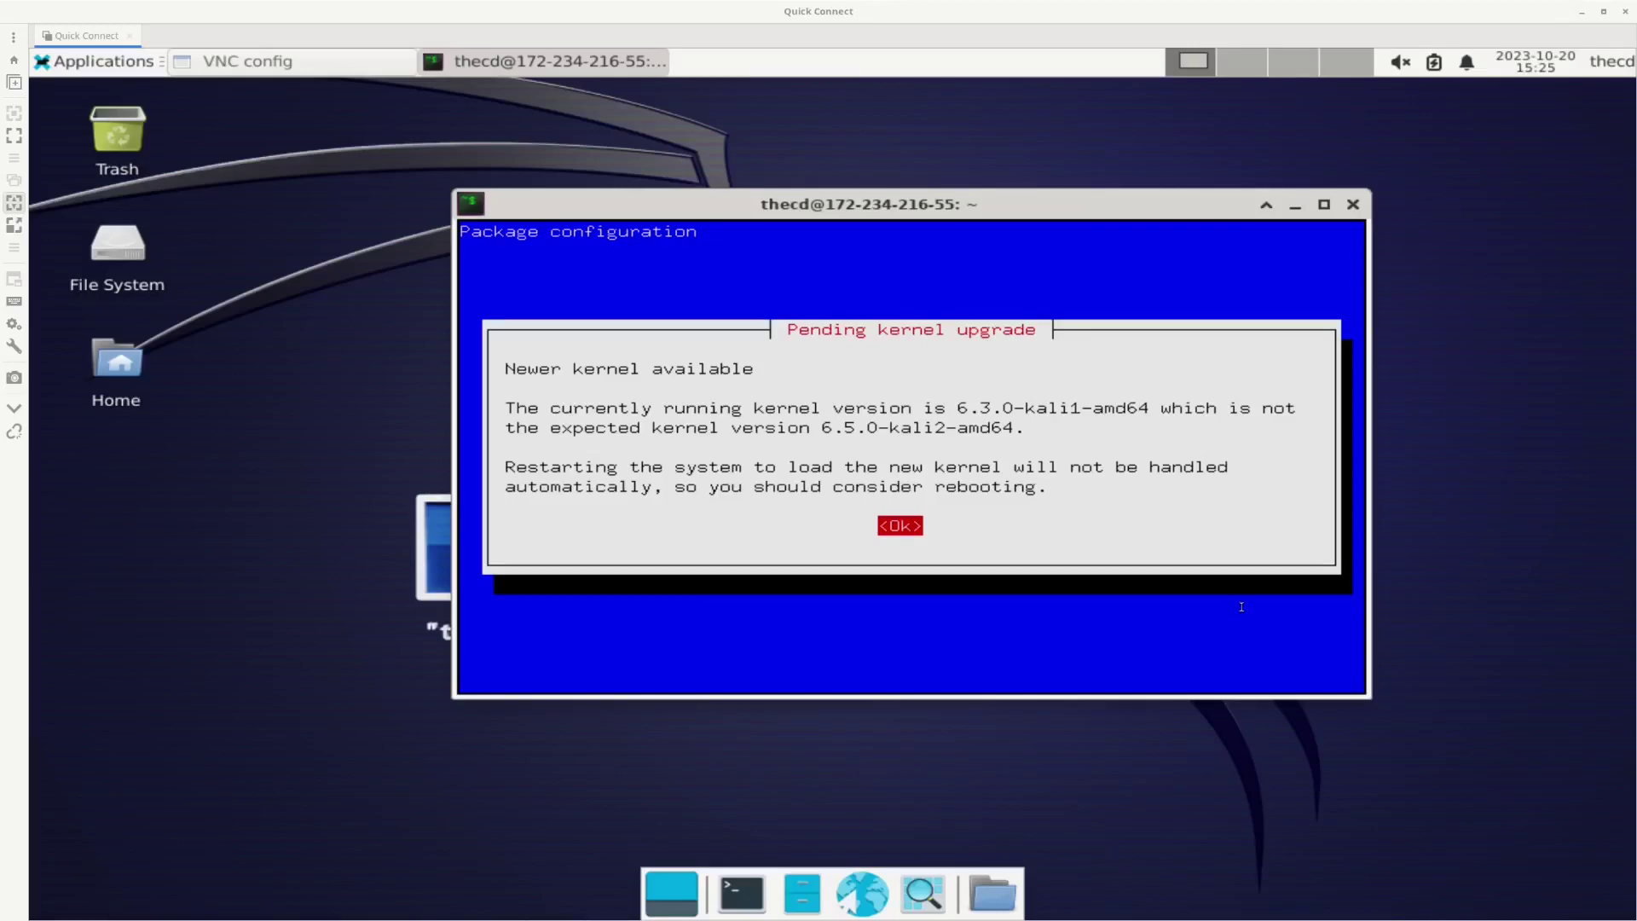
{"action": "key", "text": "Return"}
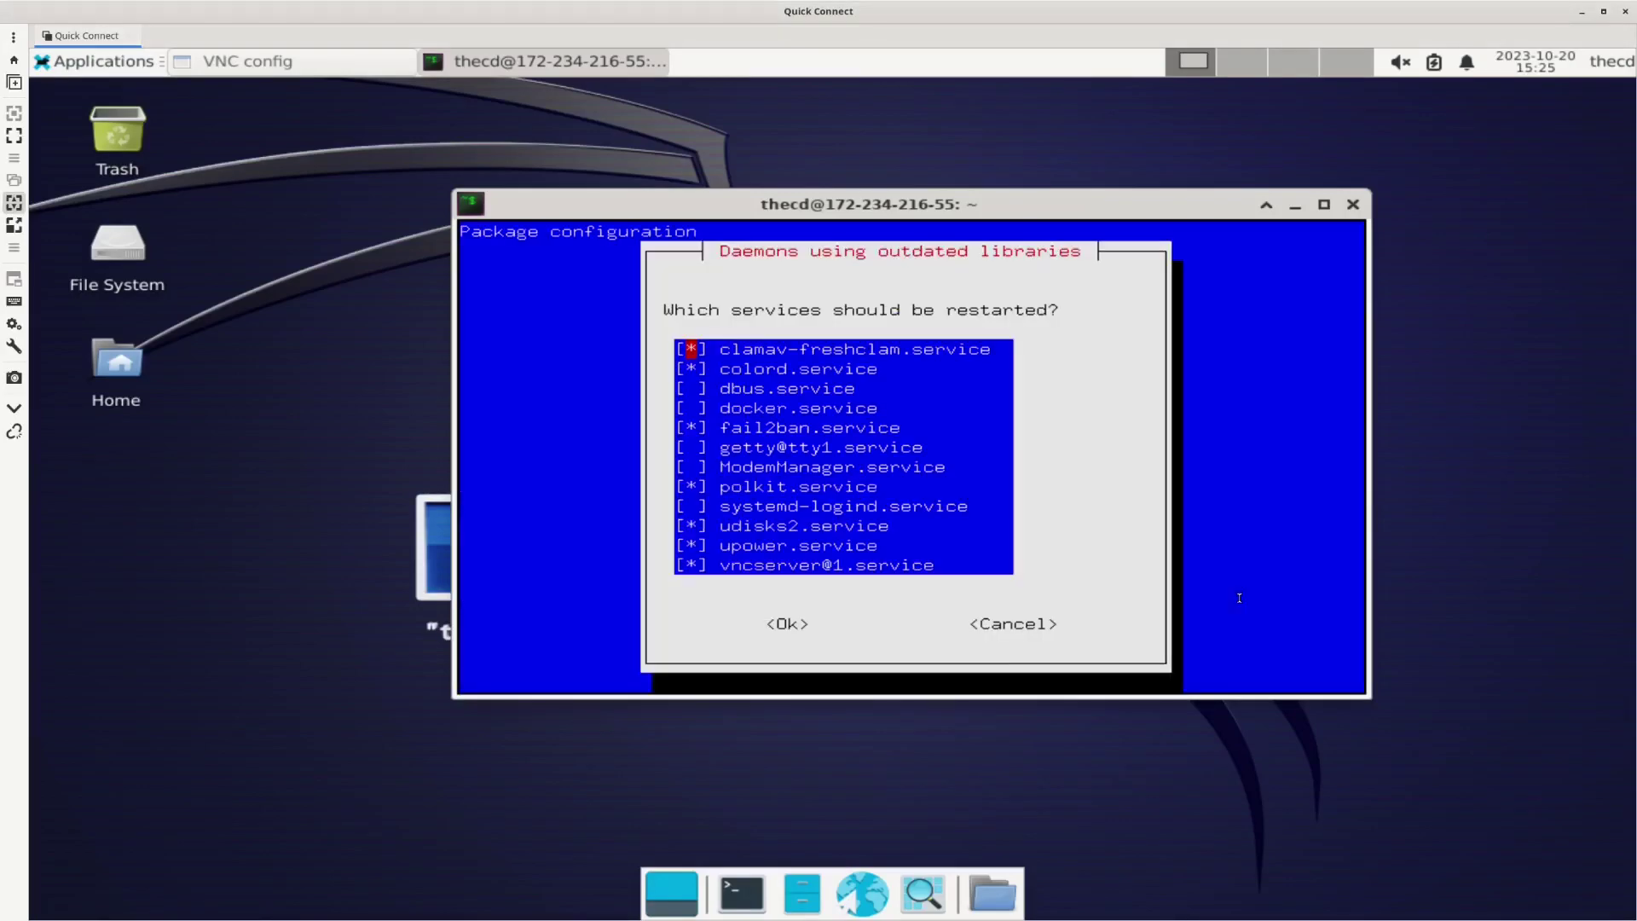
{"action": "key", "text": "Tab"}
{"action": "key", "text": "Return"}
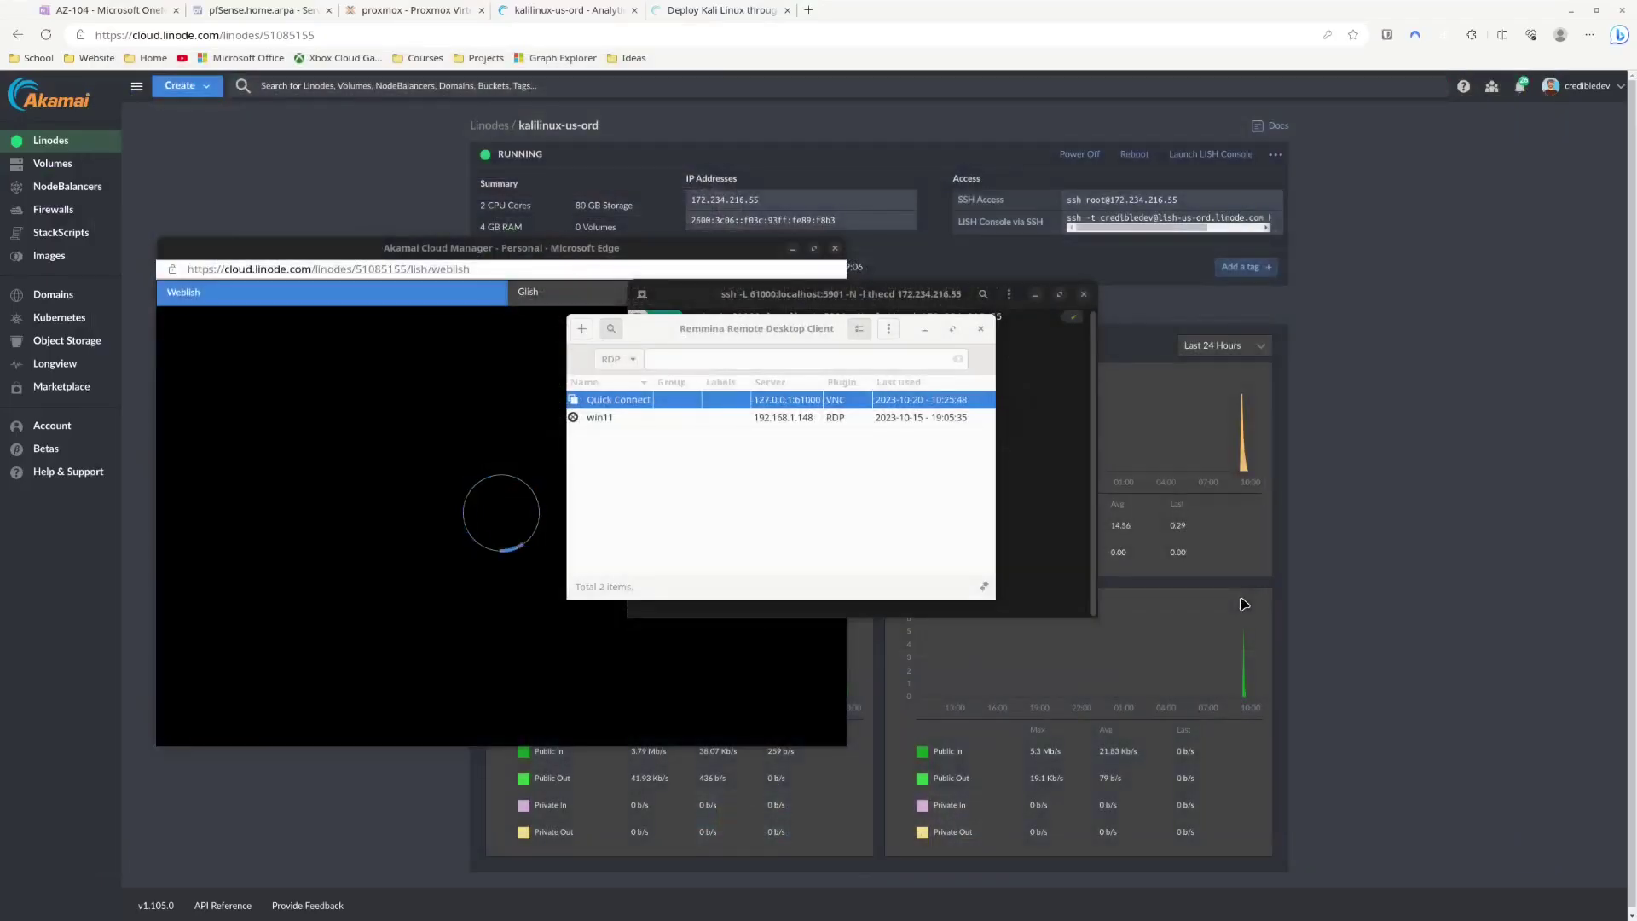
Reconnect Quick Connect with the VNC password, then check the ssh terminal and return to Kali
{"action": "double_click", "coordinate": [815, 403]}
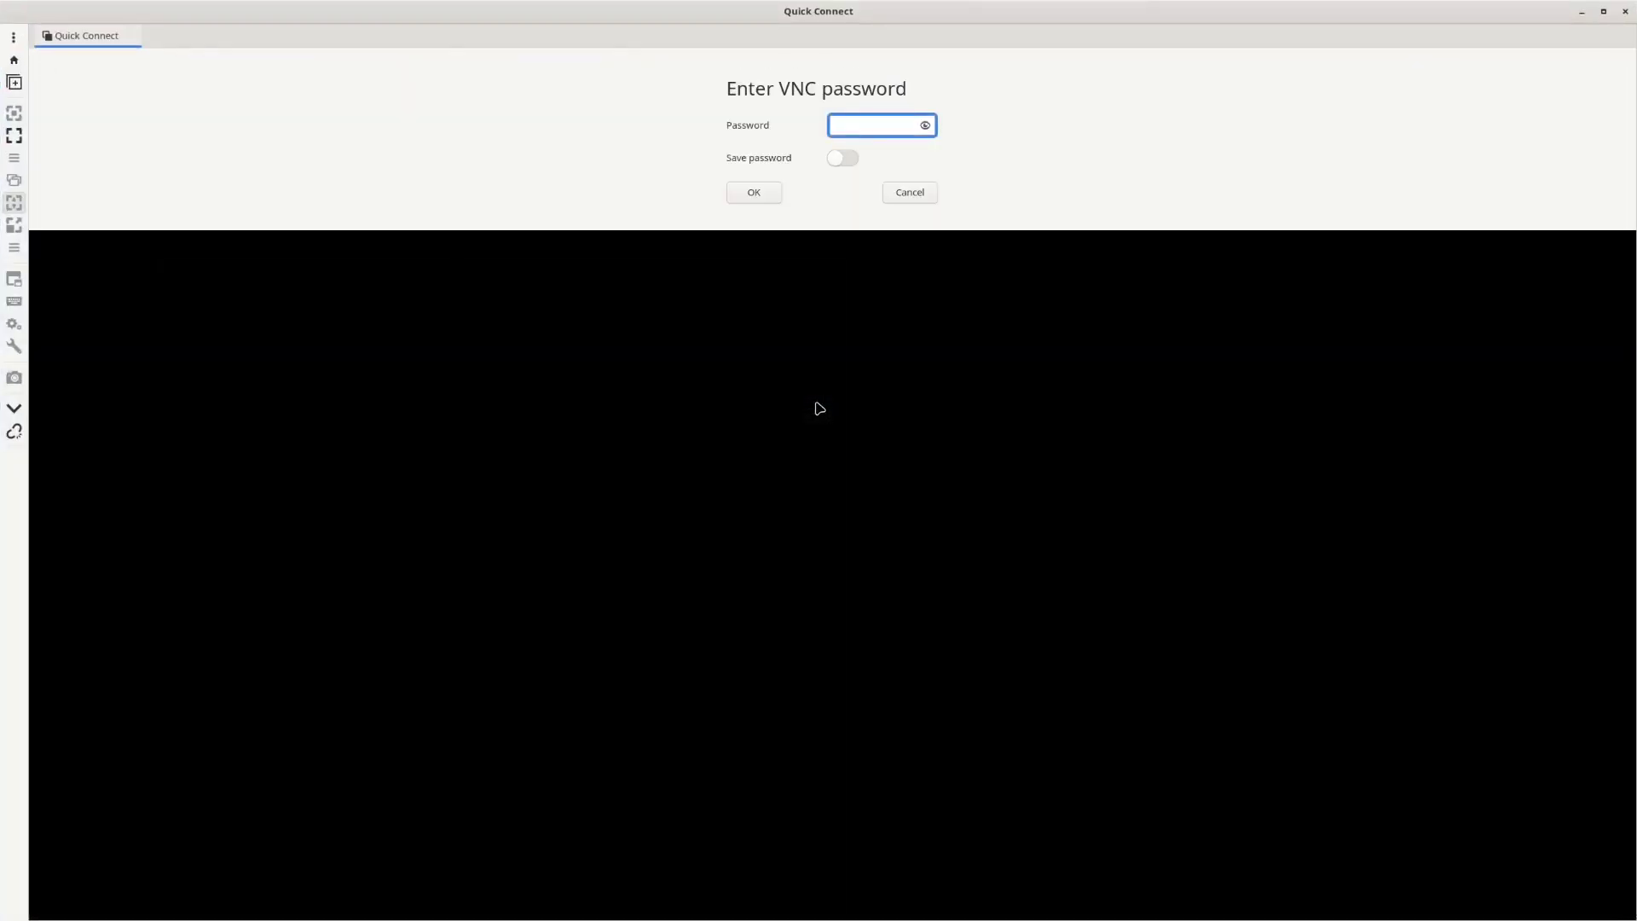
{"action": "type", "text": "••••••••"}
{"action": "key", "text": "Return"}
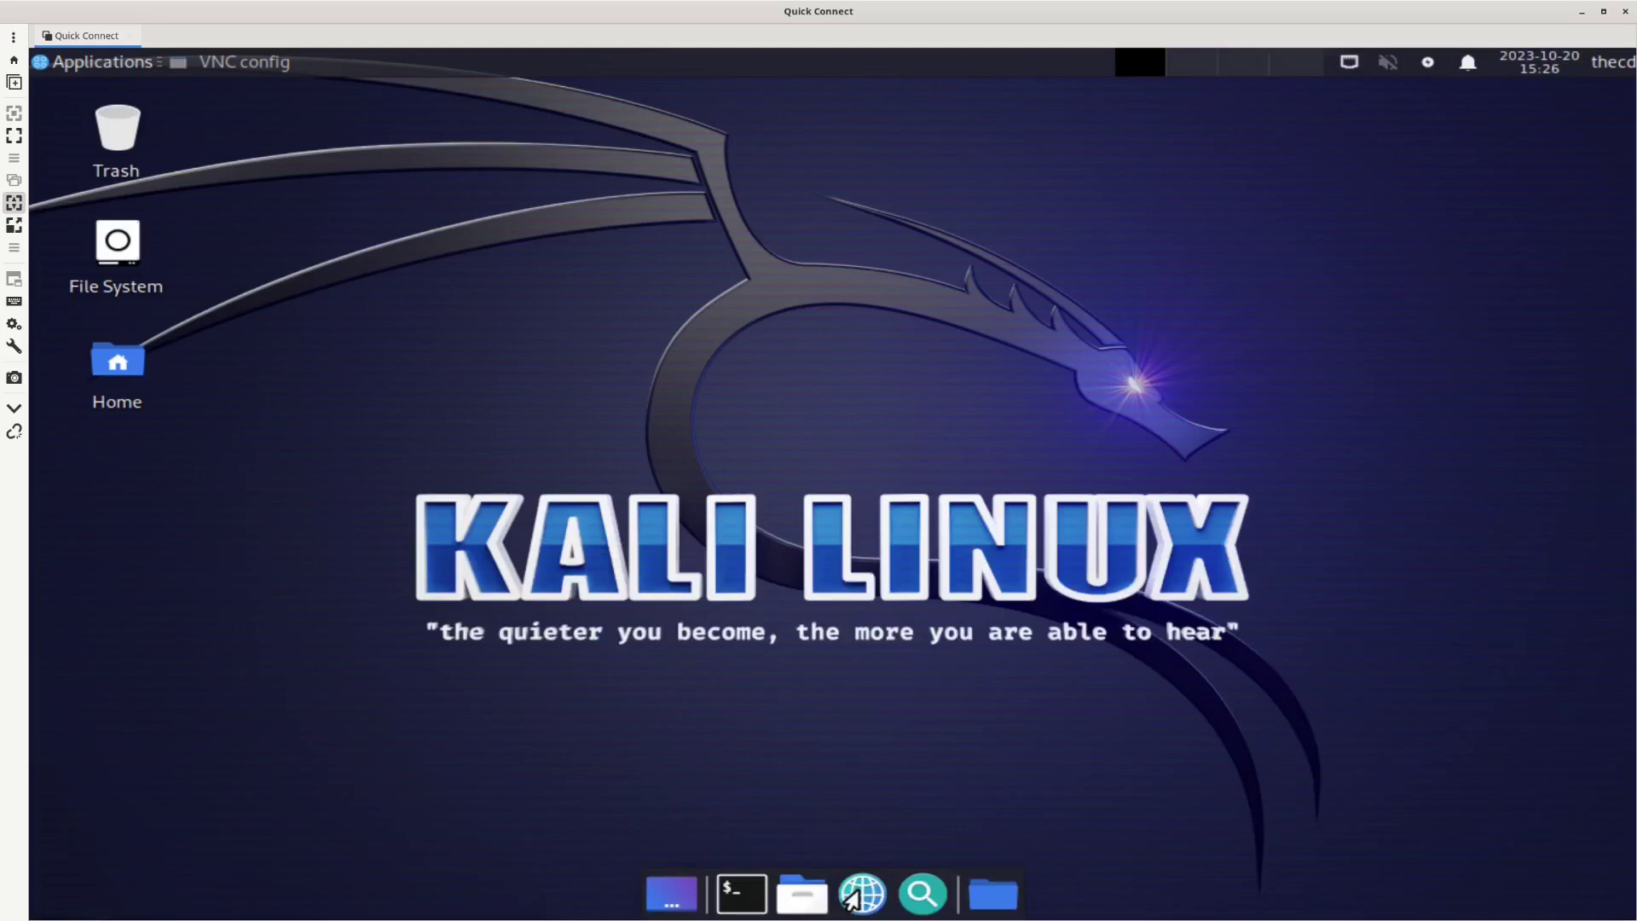
{"action": "key", "text": "alt+Tab"}
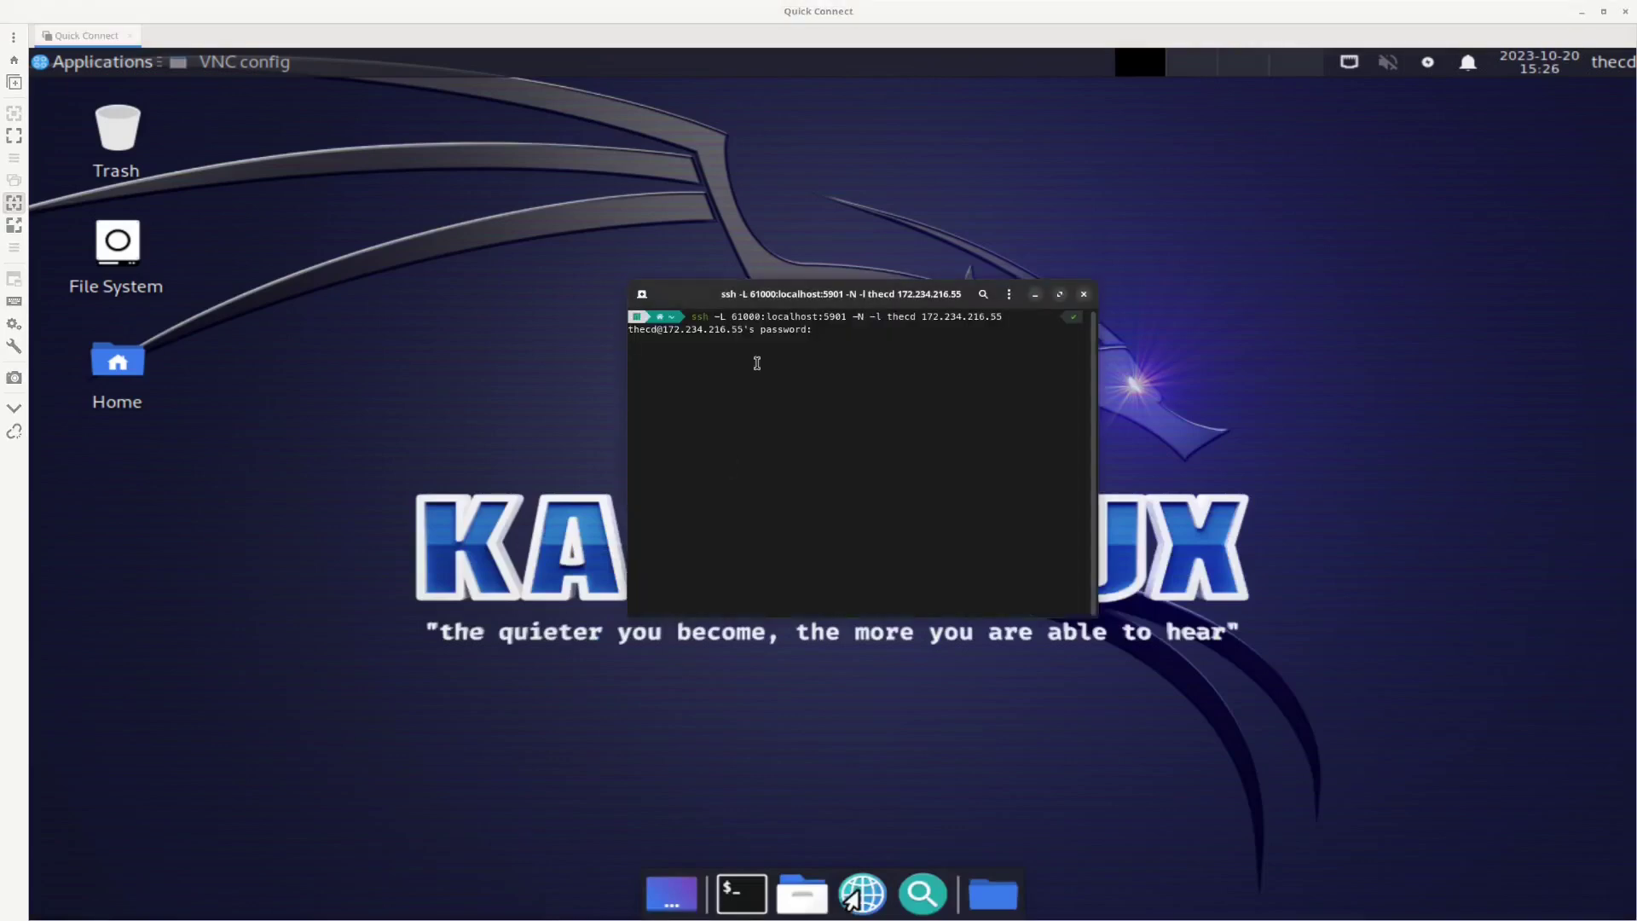
{"action": "key", "text": "alt+Tab"}
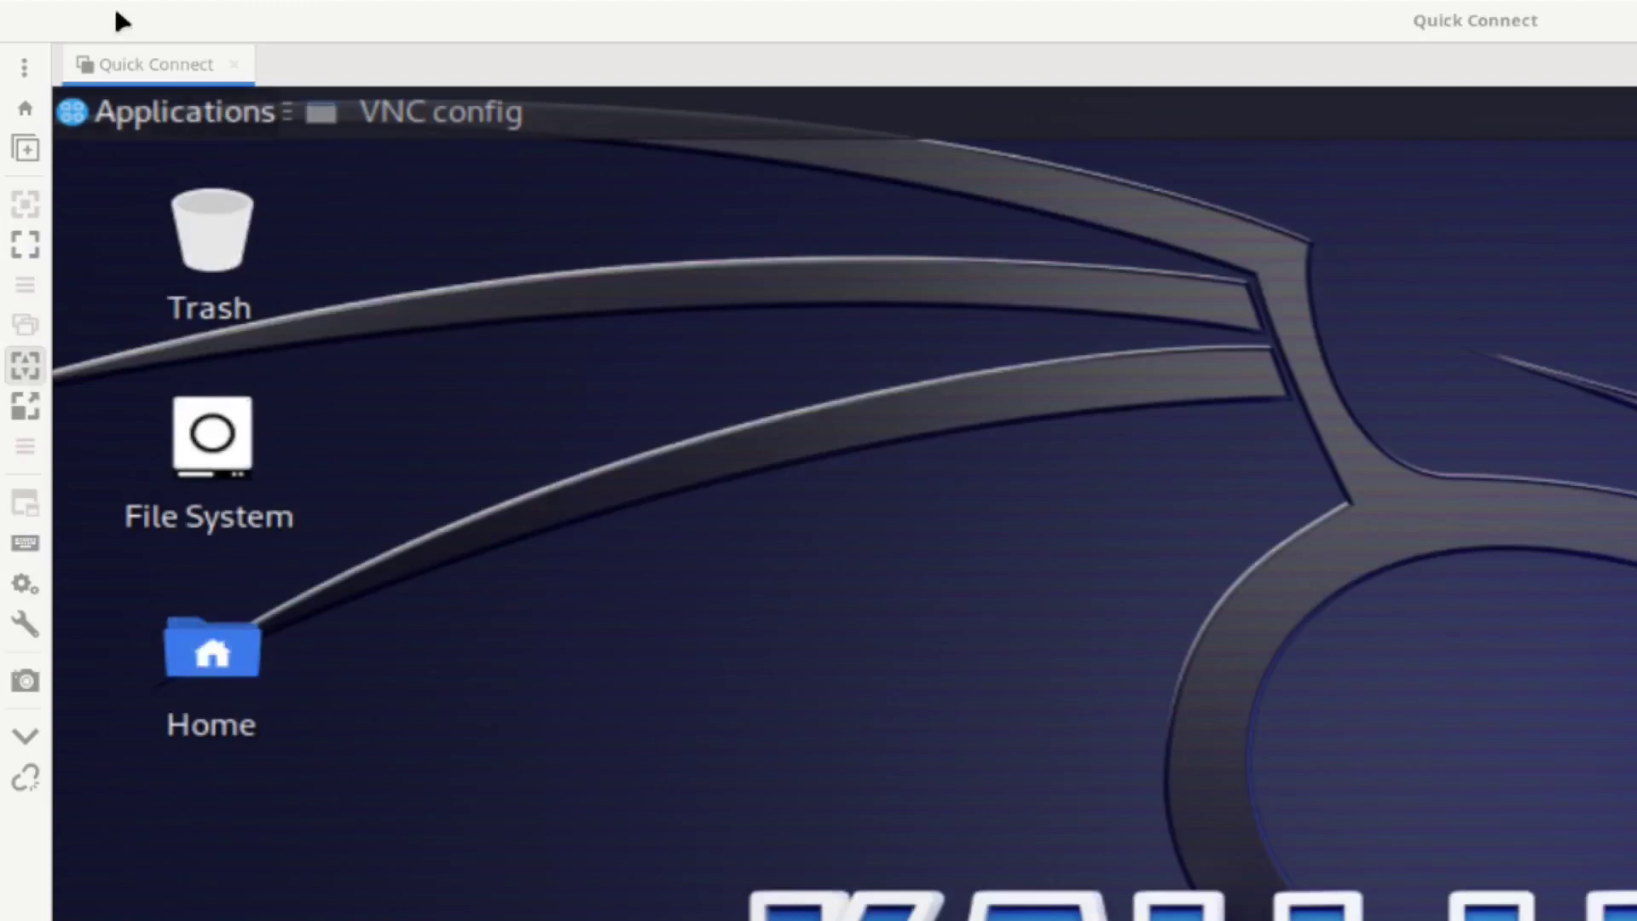
{"action": "left_click", "coordinate": [181, 128]}
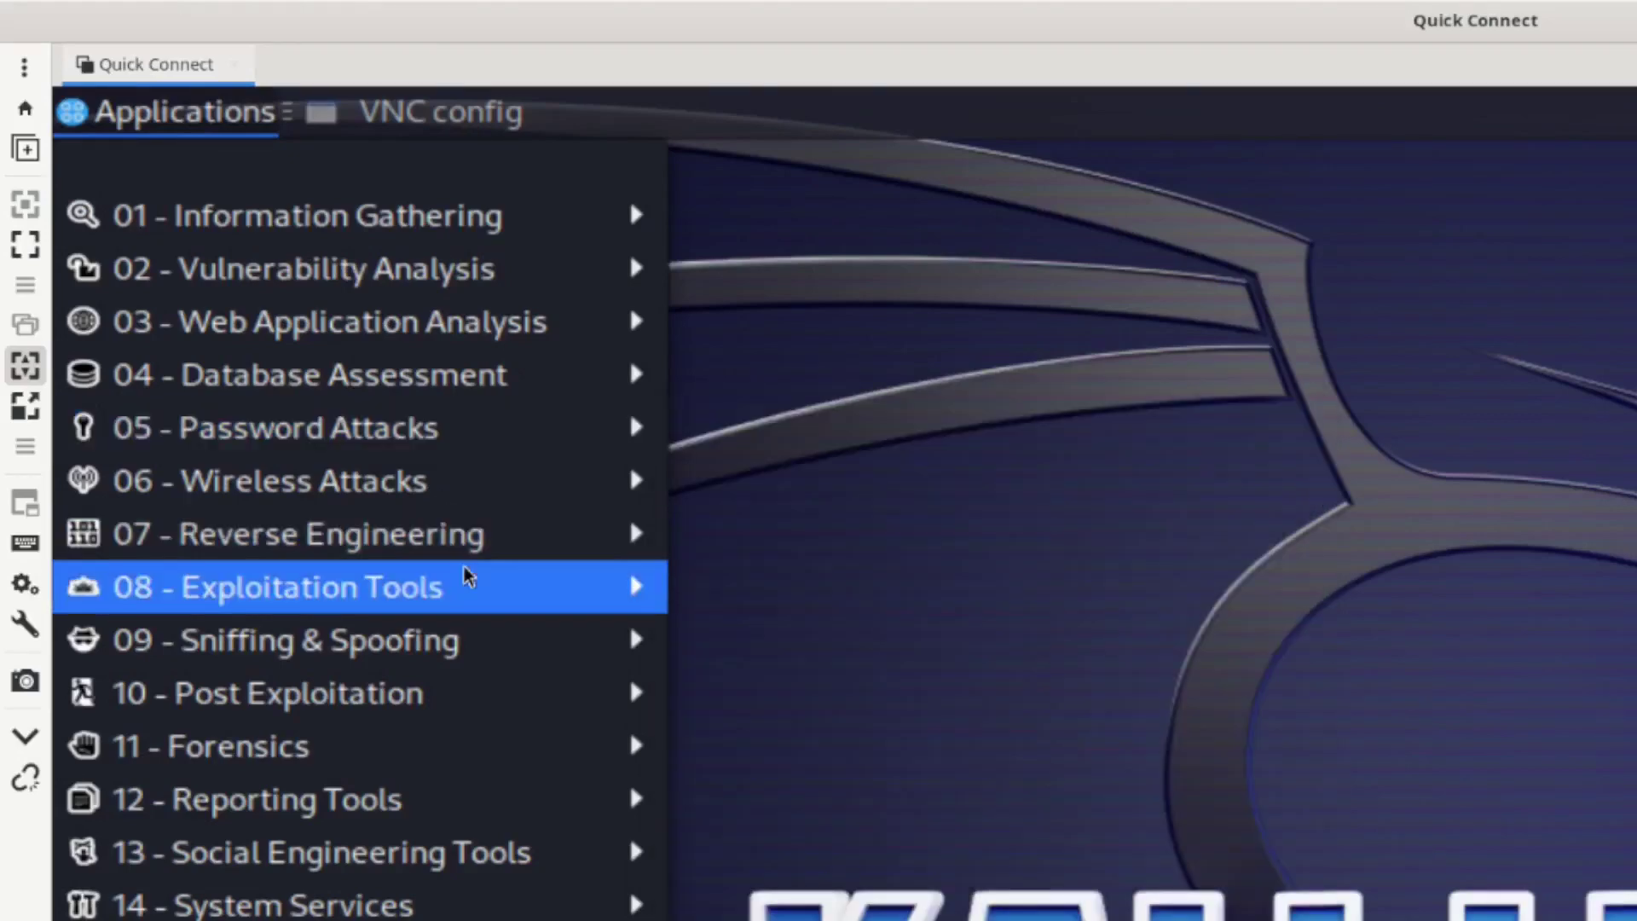
{"action": "mouse_move", "coordinate": [473, 589]}
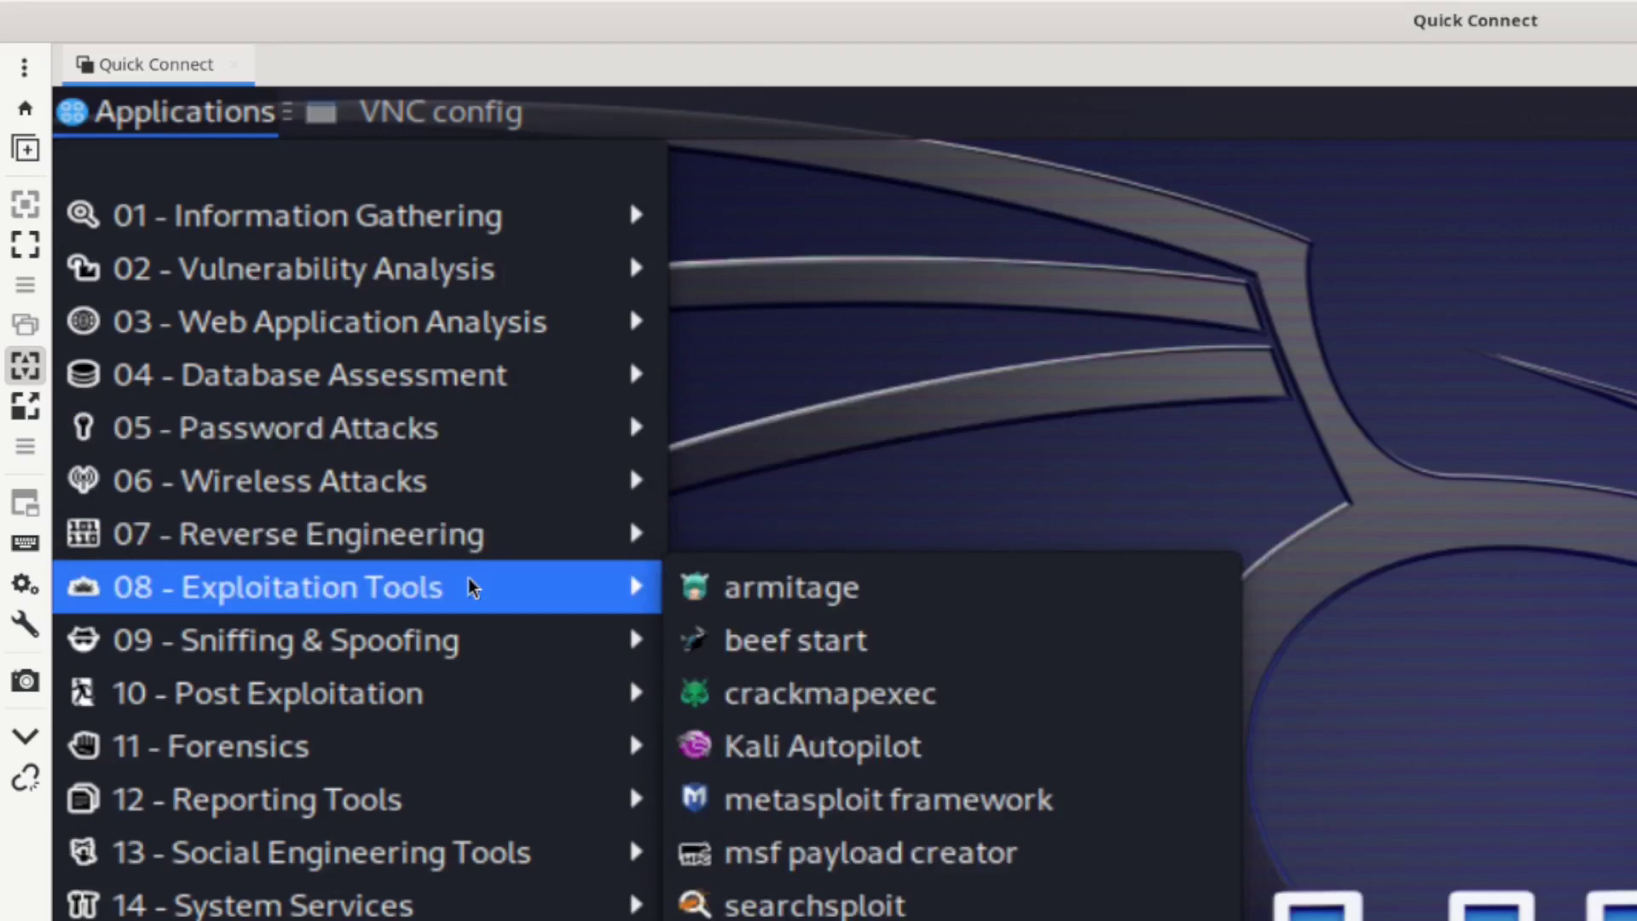
{"action": "left_click", "coordinate": [980, 462]}
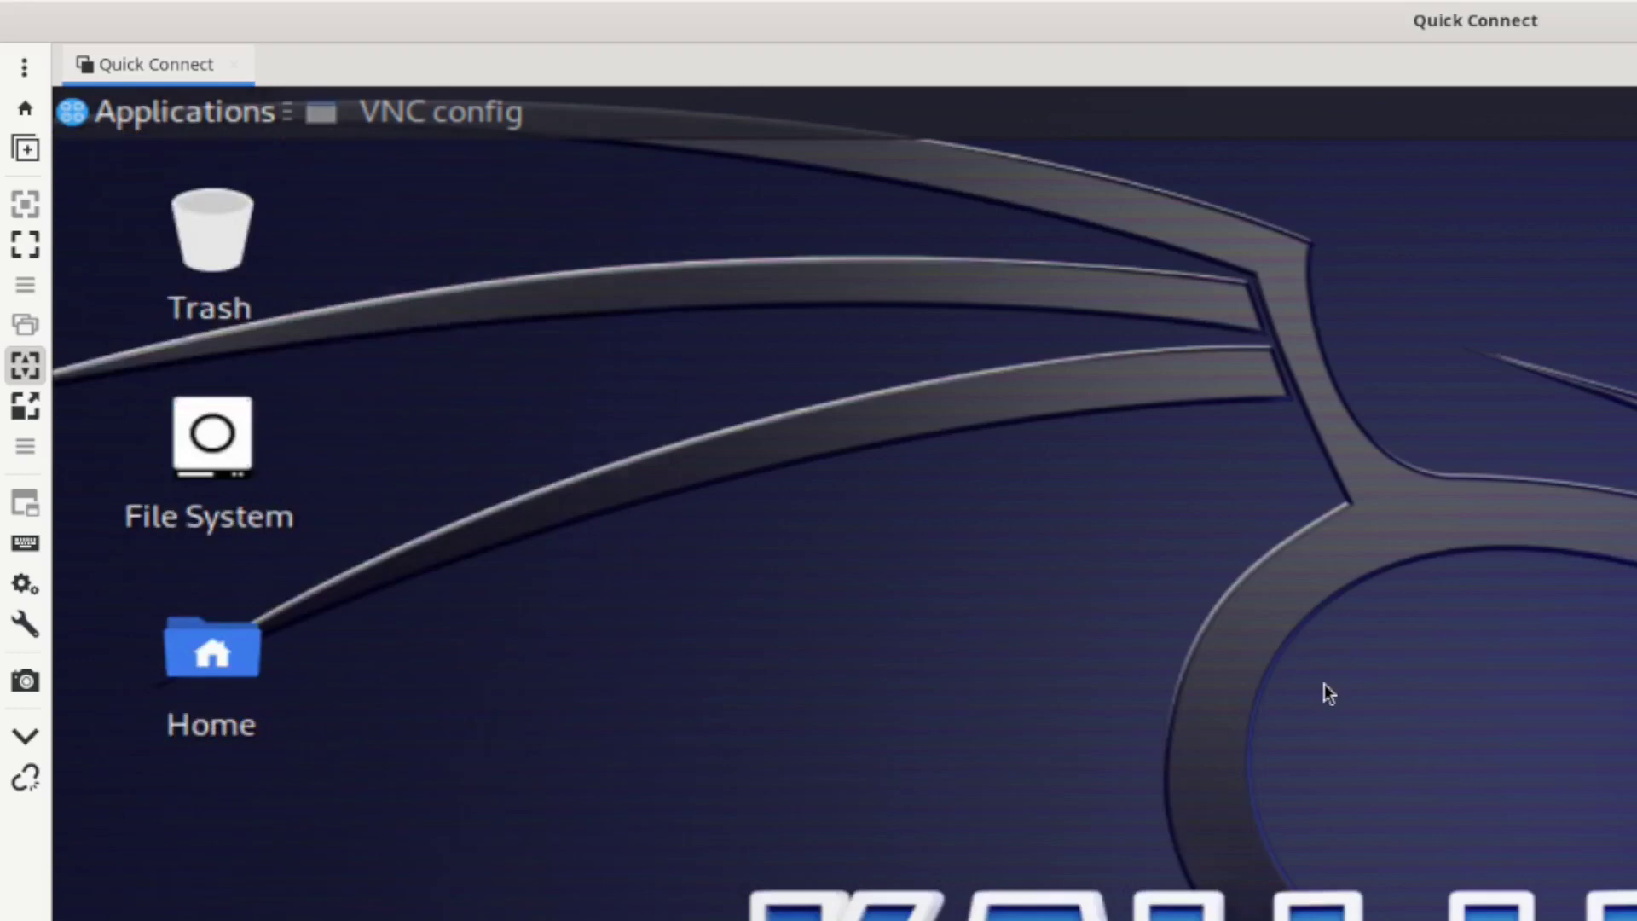